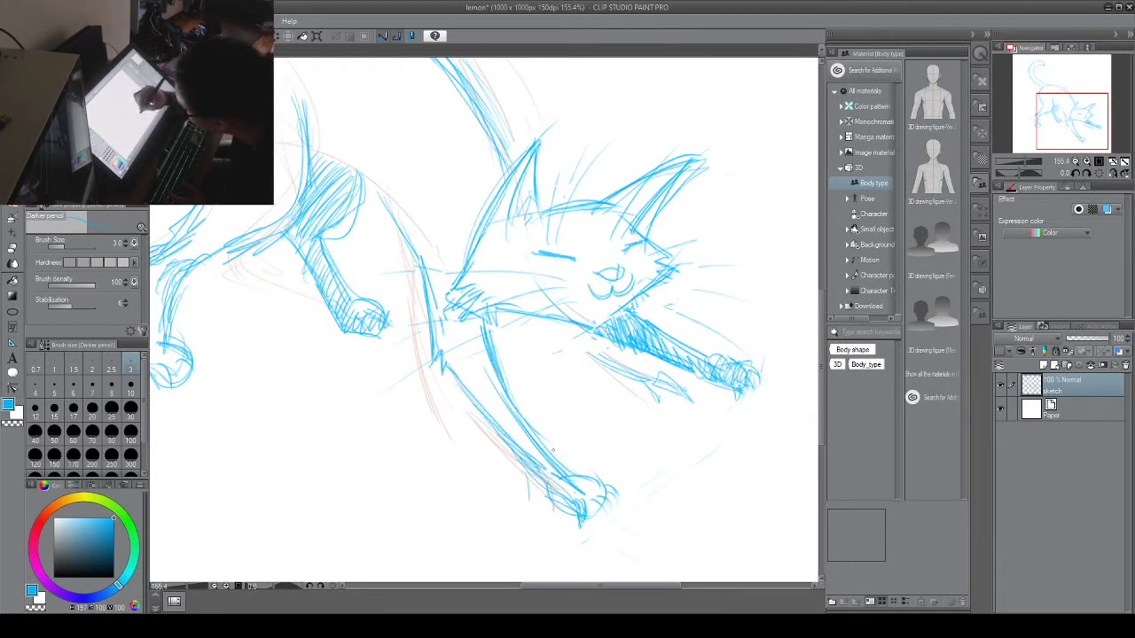
Step: Darken the near front leg's outline and define toes on both front paws, erasing stray lines beneath the near paw
{"action": "left_click_drag", "start_coordinate": [515, 449], "coordinate": [534, 474]}
{"action": "mouse_move", "coordinate": [493, 426]}
{"action": "left_mouse_down"}
{"action": "mouse_move", "coordinate": [547, 477]}
{"action": "mouse_move", "coordinate": [578, 485]}
{"action": "left_mouse_up"}
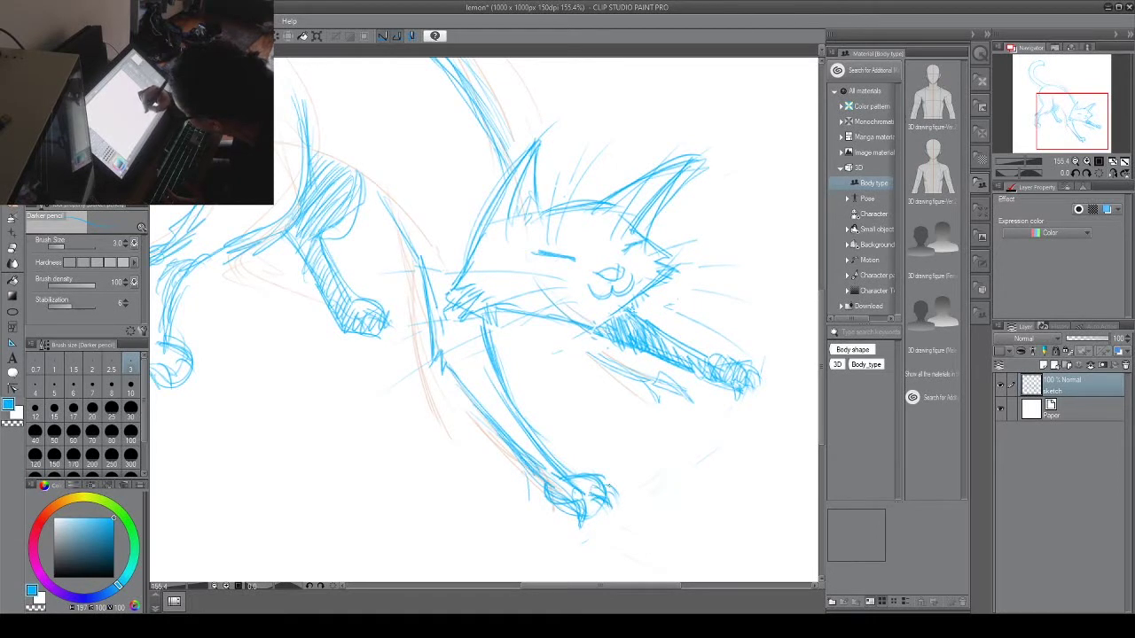
{"action": "key", "text": "e"}
{"action": "left_click_drag", "start_coordinate": [557, 514], "coordinate": [593, 518]}
{"action": "key", "text": "p"}
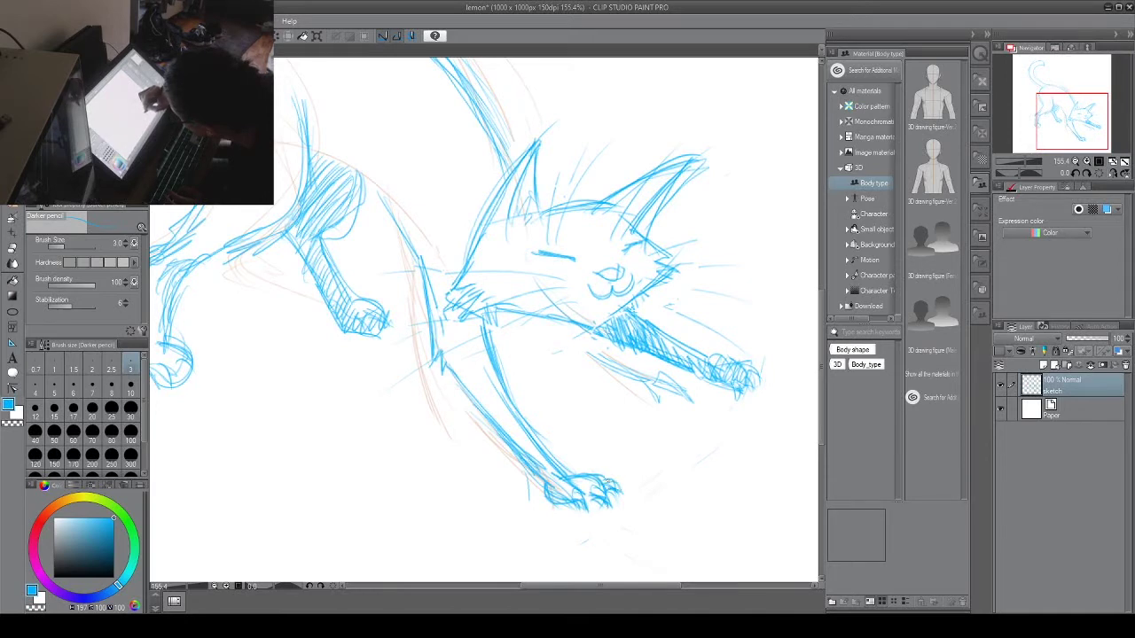
{"action": "left_click_drag", "start_coordinate": [707, 376], "coordinate": [736, 385]}
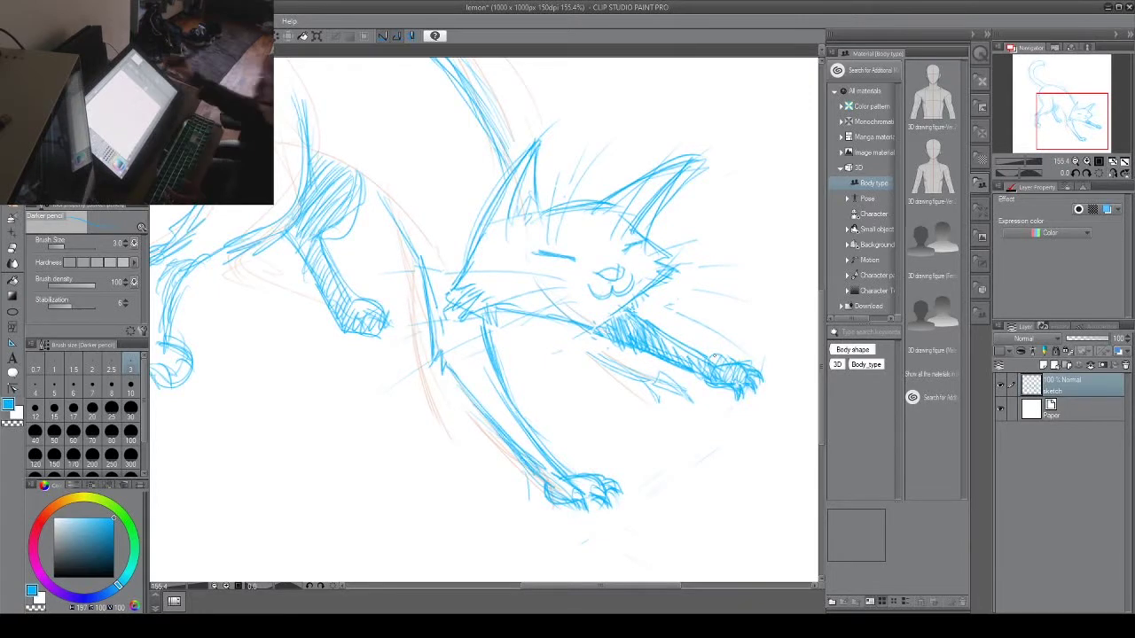
Step: Strengthen the near hind leg's outline from the thigh down to the ankle with the Darker pencil at size 3
{"action": "left_click_drag", "start_coordinate": [466, 339], "coordinate": [731, 427]}
{"action": "mouse_move", "coordinate": [467, 249]}
{"action": "left_mouse_down"}
{"action": "mouse_move", "coordinate": [420, 348]}
{"action": "mouse_move", "coordinate": [397, 368]}
{"action": "mouse_move", "coordinate": [400, 448]}
{"action": "left_mouse_up"}
{"action": "key", "text": "e"}
{"action": "key", "text": "p"}
{"action": "key", "text": "p"}
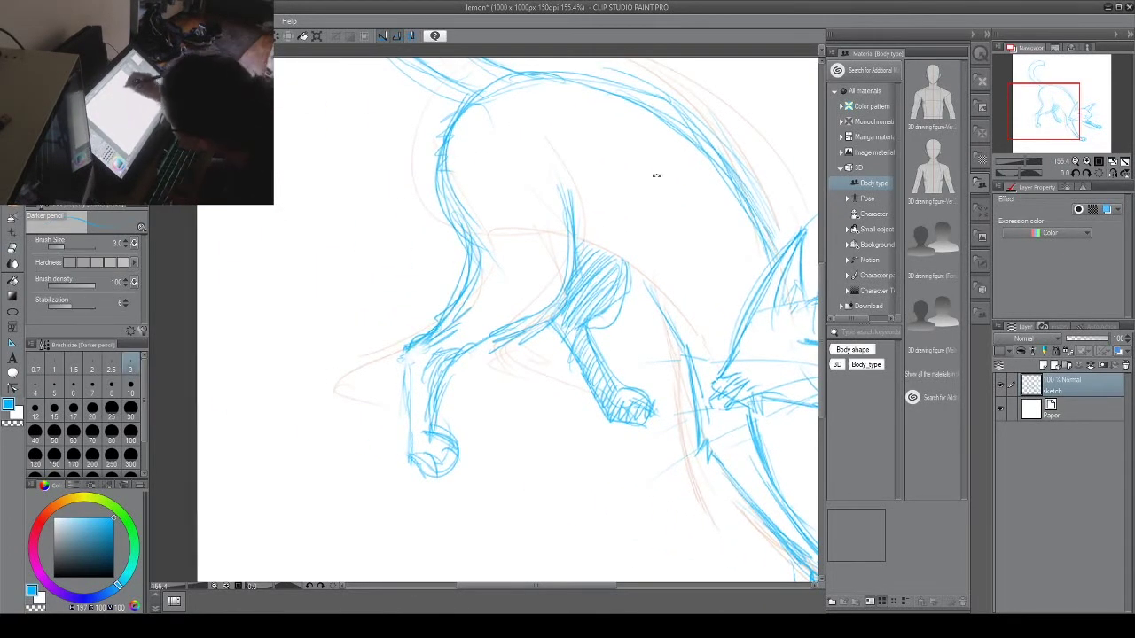
{"action": "left_click_drag", "start_coordinate": [656, 175], "coordinate": [528, 100]}
{"action": "mouse_move", "coordinate": [448, 364]}
{"action": "left_mouse_down"}
{"action": "mouse_move", "coordinate": [442, 387]}
{"action": "mouse_move", "coordinate": [502, 452]}
{"action": "left_mouse_up"}
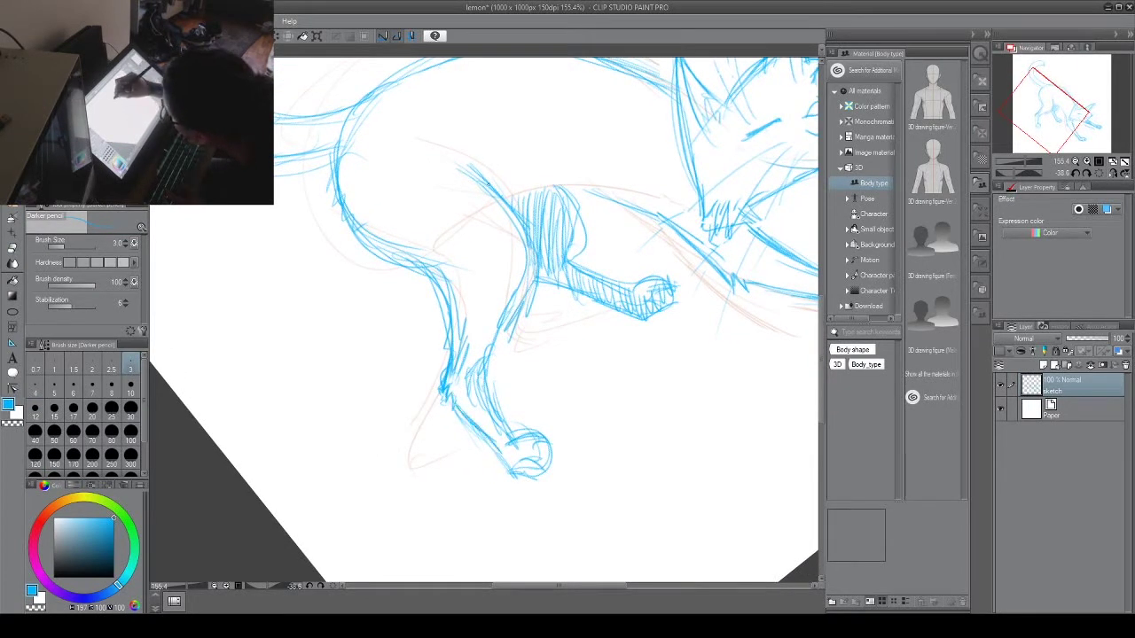
{"action": "mouse_move", "coordinate": [510, 206]}
{"action": "left_mouse_down"}
{"action": "mouse_move", "coordinate": [537, 259]}
{"action": "mouse_move", "coordinate": [527, 280]}
{"action": "left_mouse_up"}
{"action": "mouse_move", "coordinate": [505, 198]}
{"action": "left_mouse_down"}
{"action": "mouse_move", "coordinate": [532, 238]}
{"action": "mouse_move", "coordinate": [502, 342]}
{"action": "left_mouse_up"}
{"action": "left_click_drag", "start_coordinate": [534, 280], "coordinate": [483, 370]}
{"action": "mouse_move", "coordinate": [538, 239]}
{"action": "left_mouse_down"}
{"action": "mouse_move", "coordinate": [489, 358]}
{"action": "mouse_move", "coordinate": [512, 438]}
{"action": "left_mouse_up"}
{"action": "left_click_drag", "start_coordinate": [458, 405], "coordinate": [508, 456]}
{"action": "left_click_drag", "start_coordinate": [431, 271], "coordinate": [455, 355]}
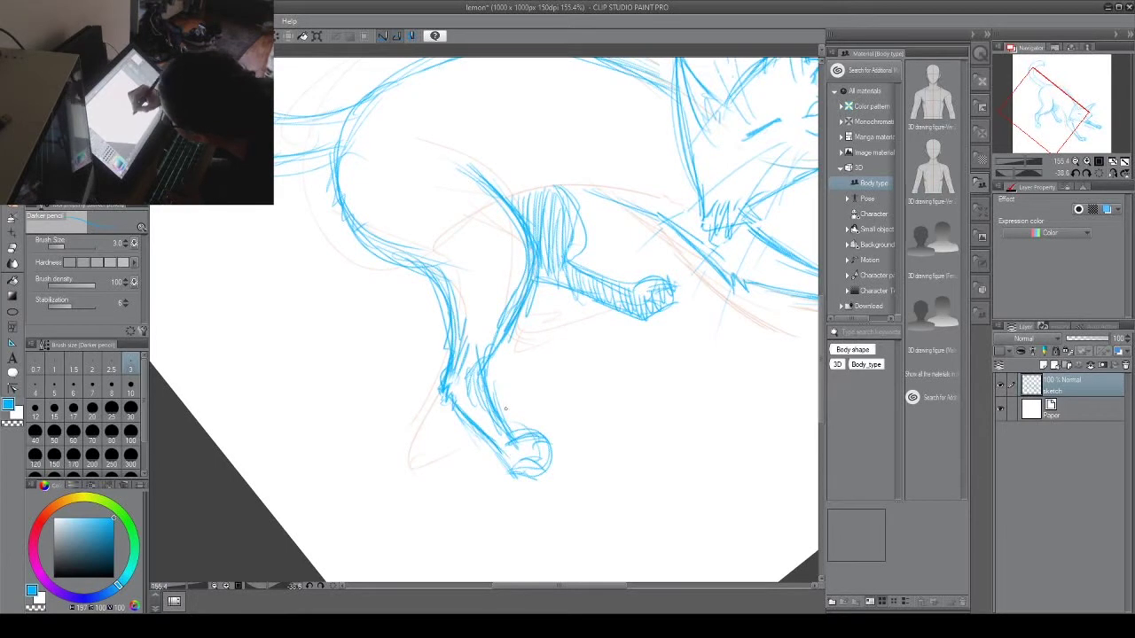
{"action": "left_click_drag", "start_coordinate": [495, 413], "coordinate": [513, 437]}
{"action": "left_click_drag", "start_coordinate": [517, 345], "coordinate": [488, 362]}
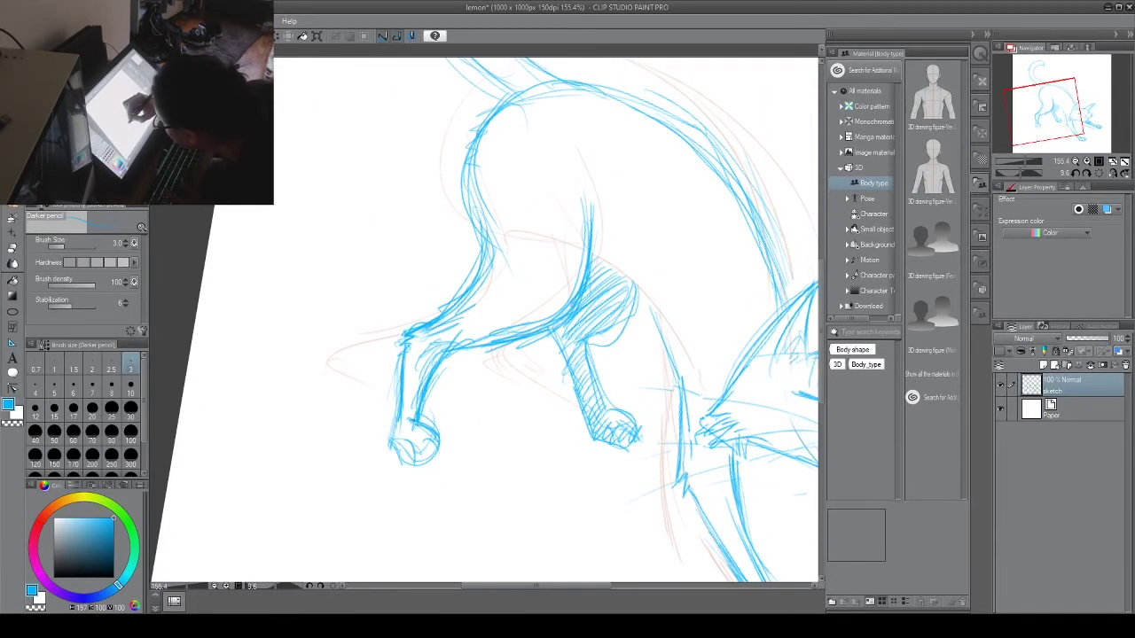
Step: Redraw the rounded outline and toes of the near hind paw, and mark toes on the far hind paw
{"action": "mouse_move", "coordinate": [394, 427]}
{"action": "left_mouse_down"}
{"action": "mouse_move", "coordinate": [413, 461]}
{"action": "mouse_move", "coordinate": [424, 429]}
{"action": "mouse_move", "coordinate": [388, 454]}
{"action": "mouse_move", "coordinate": [417, 457]}
{"action": "left_mouse_up"}
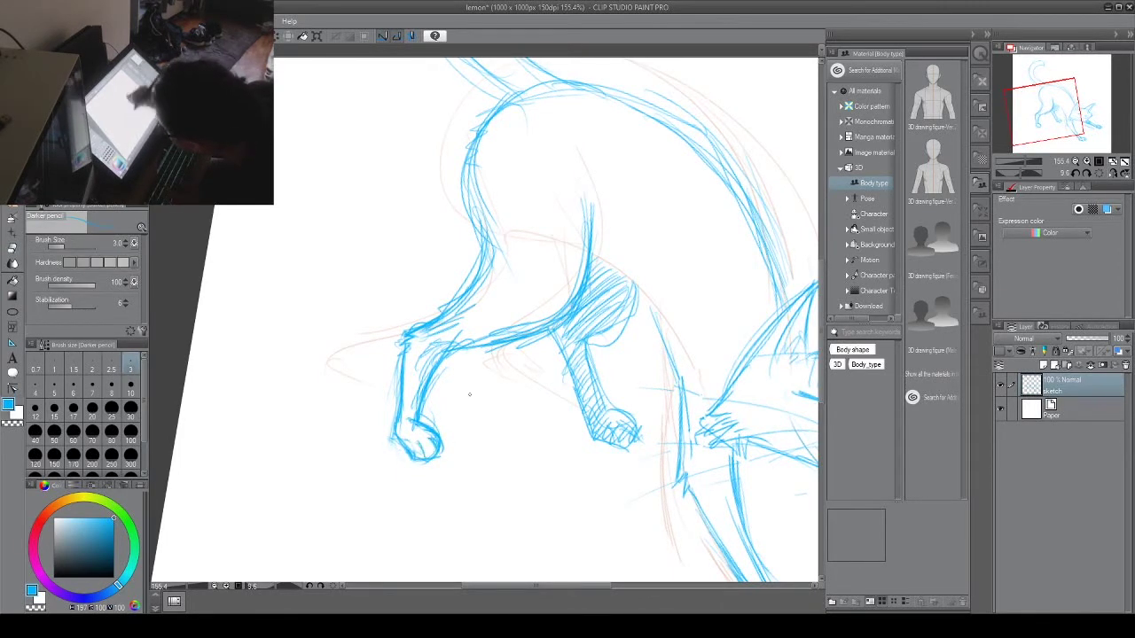
{"action": "left_click_drag", "start_coordinate": [688, 168], "coordinate": [633, 114]}
{"action": "left_click_drag", "start_coordinate": [696, 193], "coordinate": [608, 211]}
{"action": "left_click_drag", "start_coordinate": [747, 99], "coordinate": [754, 139]}
{"action": "left_click_drag", "start_coordinate": [675, 269], "coordinate": [542, 380]}
{"action": "key", "text": "ctrl+0"}
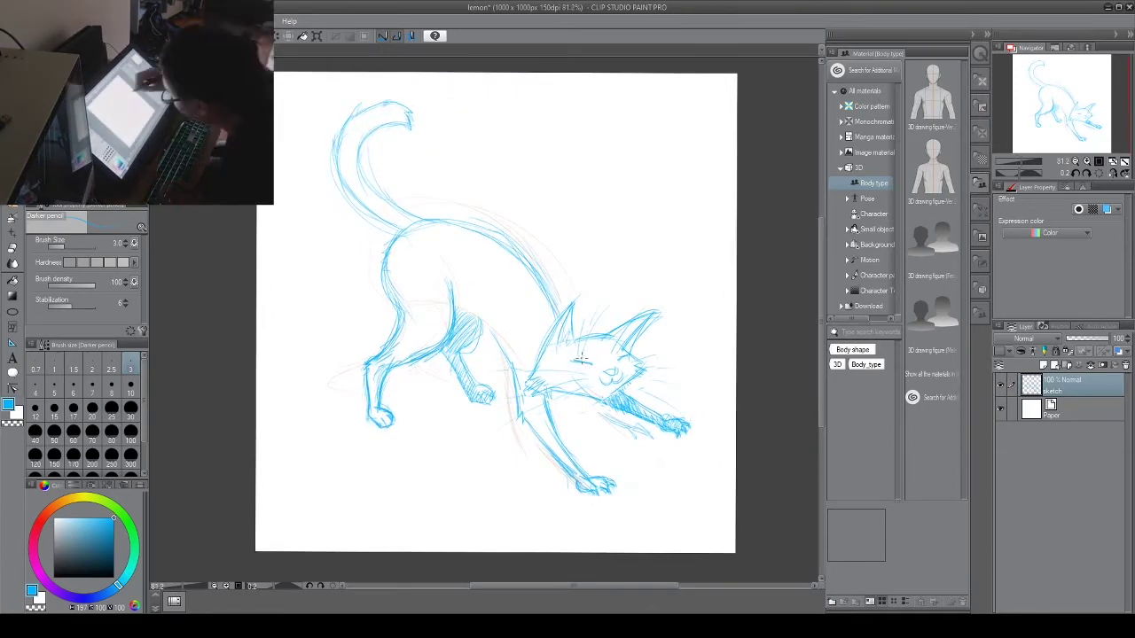
Step: Darken the near side of the cat's head from the cheek fur up to the ear
{"action": "left_click_drag", "start_coordinate": [609, 263], "coordinate": [635, 240]}
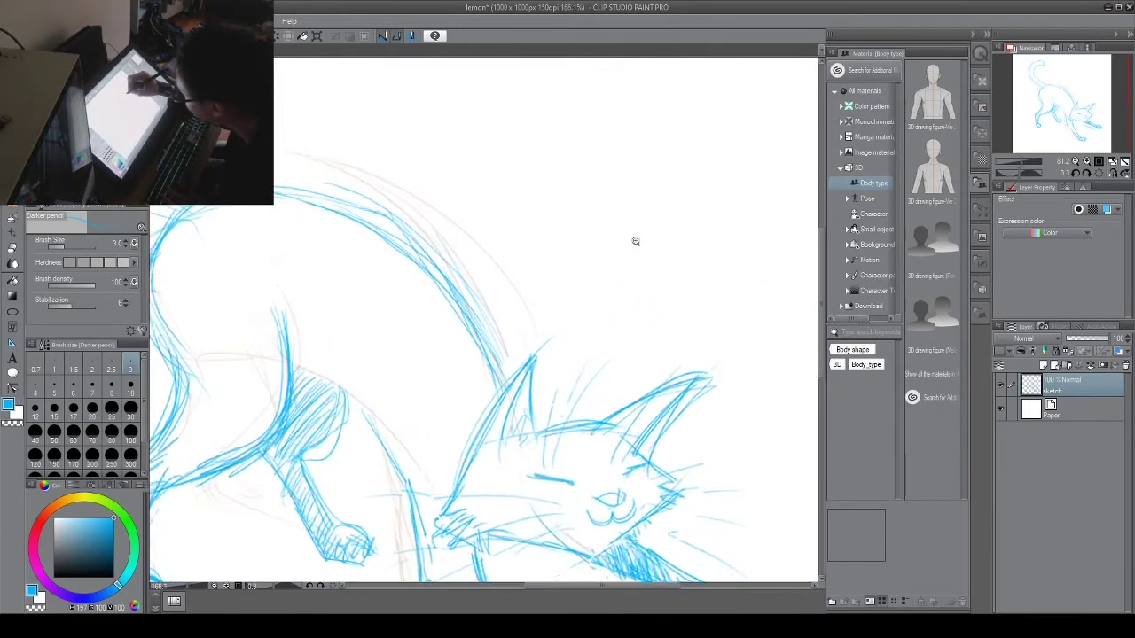
{"action": "left_click_drag", "start_coordinate": [609, 301], "coordinate": [611, 187]}
{"action": "left_click_drag", "start_coordinate": [598, 244], "coordinate": [614, 243]}
{"action": "left_click_drag", "start_coordinate": [433, 392], "coordinate": [402, 445]}
{"action": "left_click_drag", "start_coordinate": [438, 435], "coordinate": [404, 479]}
{"action": "left_click_drag", "start_coordinate": [444, 469], "coordinate": [420, 486]}
{"action": "mouse_move", "coordinate": [446, 366]}
{"action": "left_mouse_down"}
{"action": "mouse_move", "coordinate": [530, 234]}
{"action": "mouse_move", "coordinate": [520, 219]}
{"action": "mouse_move", "coordinate": [499, 258]}
{"action": "left_mouse_up"}
Step: Erase rough lines around the near ear and redraw it with a sharper tip and fur tufts at its base
{"action": "key", "text": "e"}
{"action": "left_click_drag", "start_coordinate": [467, 302], "coordinate": [518, 255]}
{"action": "key", "text": "p"}
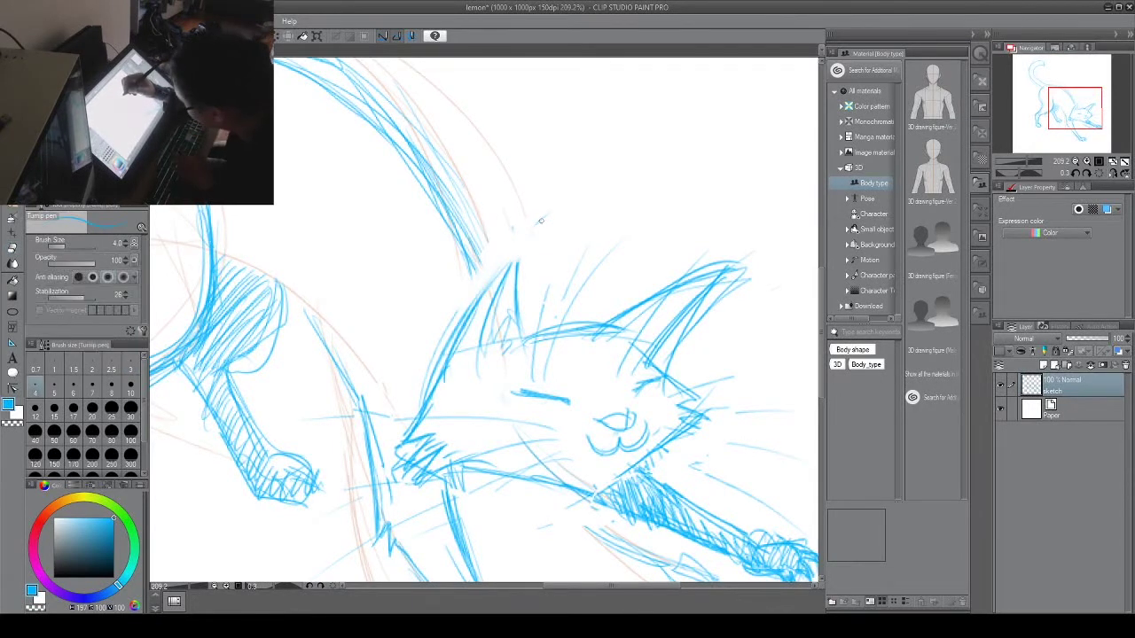
{"action": "key", "text": "p"}
{"action": "left_click_drag", "start_coordinate": [456, 338], "coordinate": [507, 256]}
{"action": "mouse_move", "coordinate": [477, 296]}
{"action": "left_mouse_down"}
{"action": "mouse_move", "coordinate": [511, 253]}
{"action": "mouse_move", "coordinate": [482, 351]}
{"action": "mouse_move", "coordinate": [509, 317]}
{"action": "left_mouse_up"}
{"action": "mouse_move", "coordinate": [509, 317]}
{"action": "left_mouse_down"}
{"action": "mouse_move", "coordinate": [489, 352]}
{"action": "mouse_move", "coordinate": [595, 326]}
{"action": "left_mouse_up"}
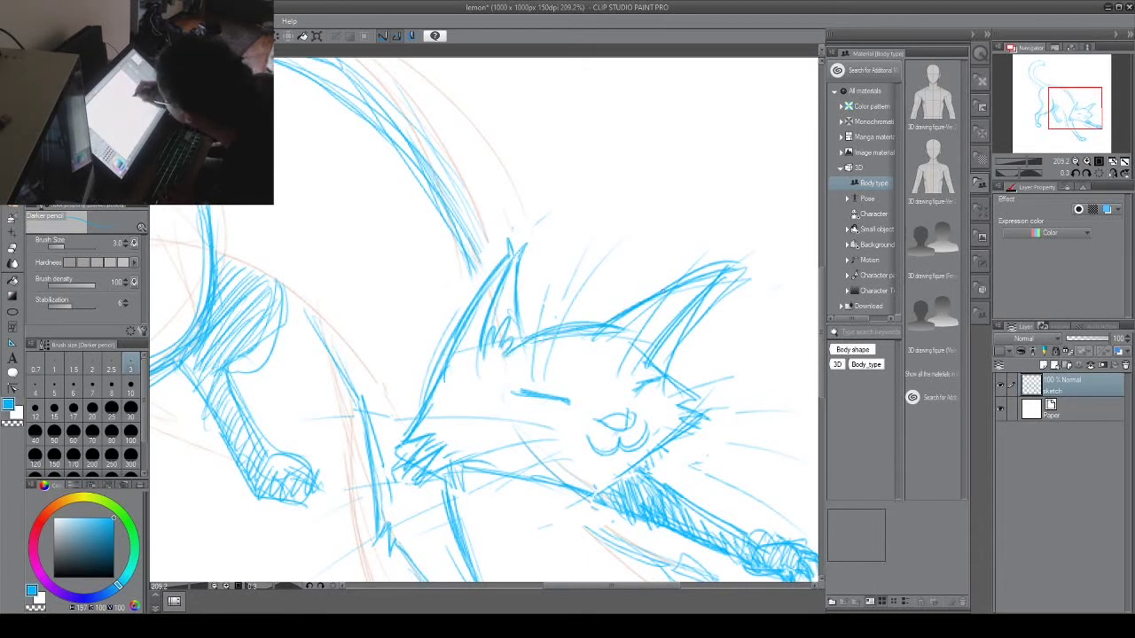
Step: Refine the cat's head by sharpening the far ear, thickening the closed eyes and cleaning up the forehead line
{"action": "mouse_move", "coordinate": [658, 292]}
{"action": "left_mouse_down"}
{"action": "mouse_move", "coordinate": [753, 263]}
{"action": "mouse_move", "coordinate": [677, 358]}
{"action": "left_mouse_up"}
{"action": "left_click_drag", "start_coordinate": [681, 309], "coordinate": [656, 359]}
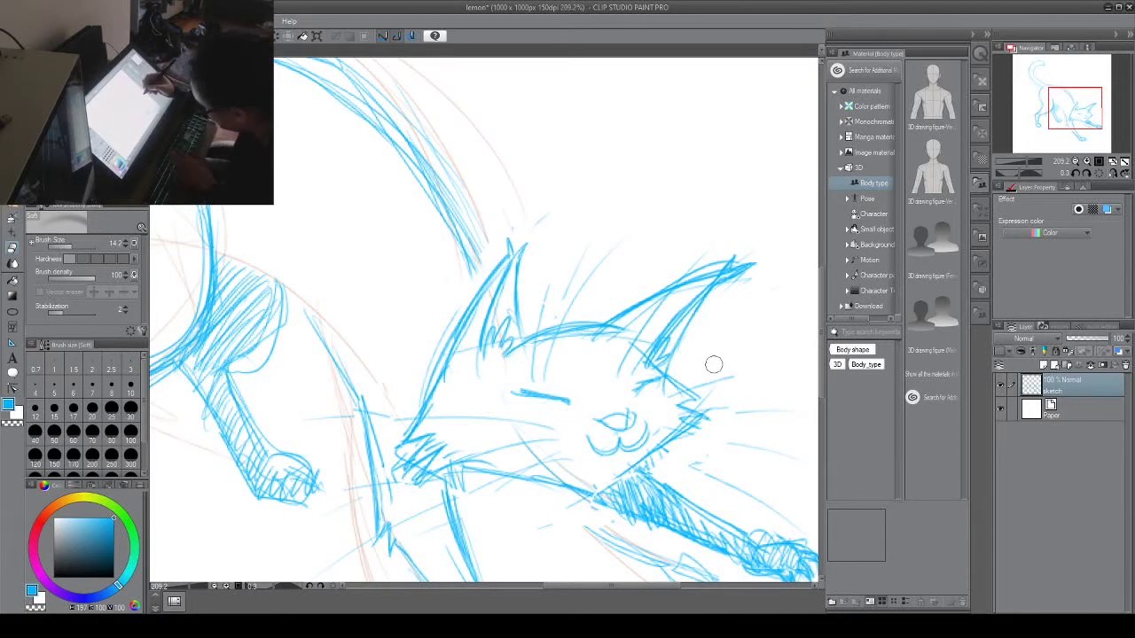
{"action": "left_click_drag", "start_coordinate": [514, 393], "coordinate": [559, 400]}
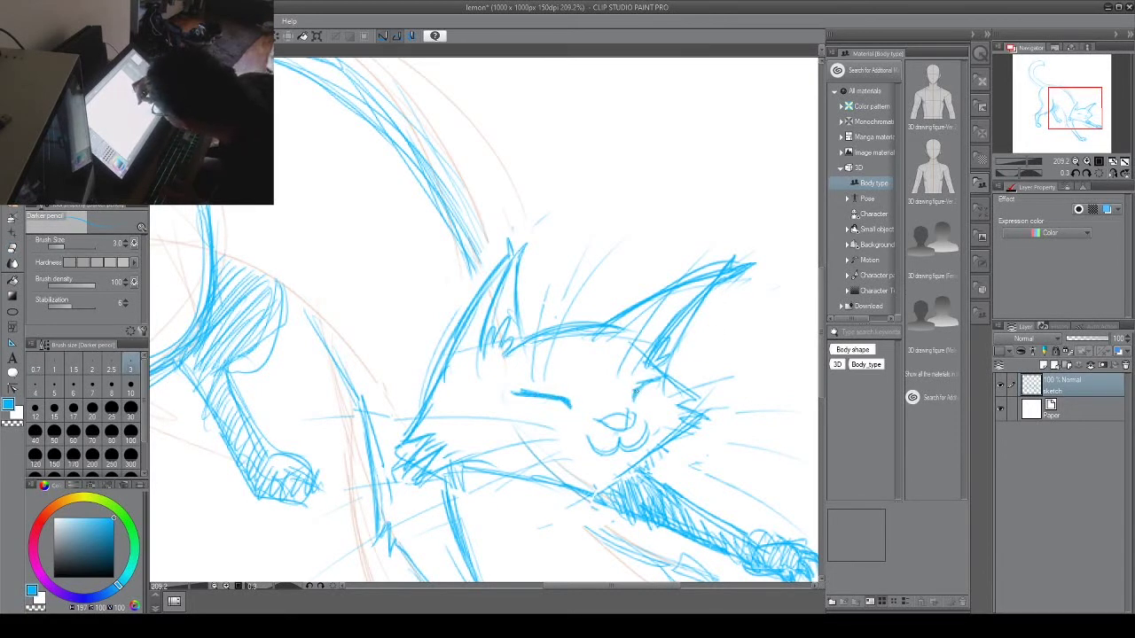
{"action": "left_click_drag", "start_coordinate": [507, 353], "coordinate": [627, 335]}
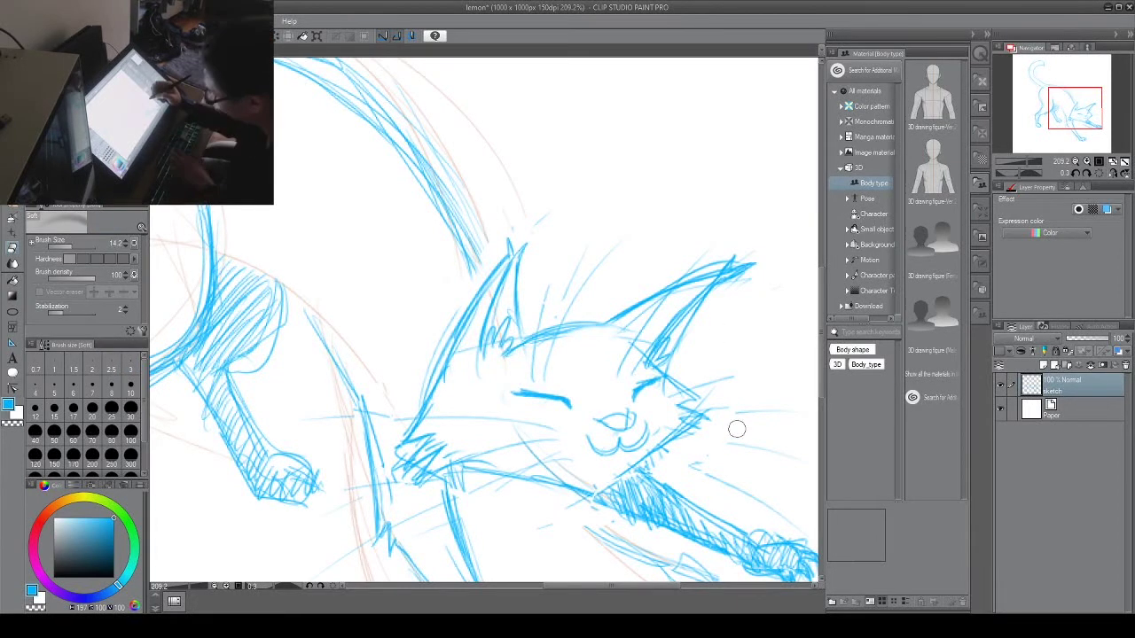
Step: Darken the contour of the cat's back and the inner edge of its curled tail
{"action": "left_click_drag", "start_coordinate": [711, 290], "coordinate": [629, 257]}
{"action": "mouse_move", "coordinate": [425, 155]}
{"action": "left_mouse_down"}
{"action": "mouse_move", "coordinate": [488, 170]}
{"action": "mouse_move", "coordinate": [524, 198]}
{"action": "left_mouse_up"}
{"action": "left_click_drag", "start_coordinate": [445, 244], "coordinate": [507, 305]}
{"action": "mouse_move", "coordinate": [446, 246]}
{"action": "left_mouse_down"}
{"action": "mouse_move", "coordinate": [484, 272]}
{"action": "mouse_move", "coordinate": [505, 311]}
{"action": "left_mouse_up"}
{"action": "left_click_drag", "start_coordinate": [657, 227], "coordinate": [605, 163]}
{"action": "left_click_drag", "start_coordinate": [532, 246], "coordinate": [414, 410]}
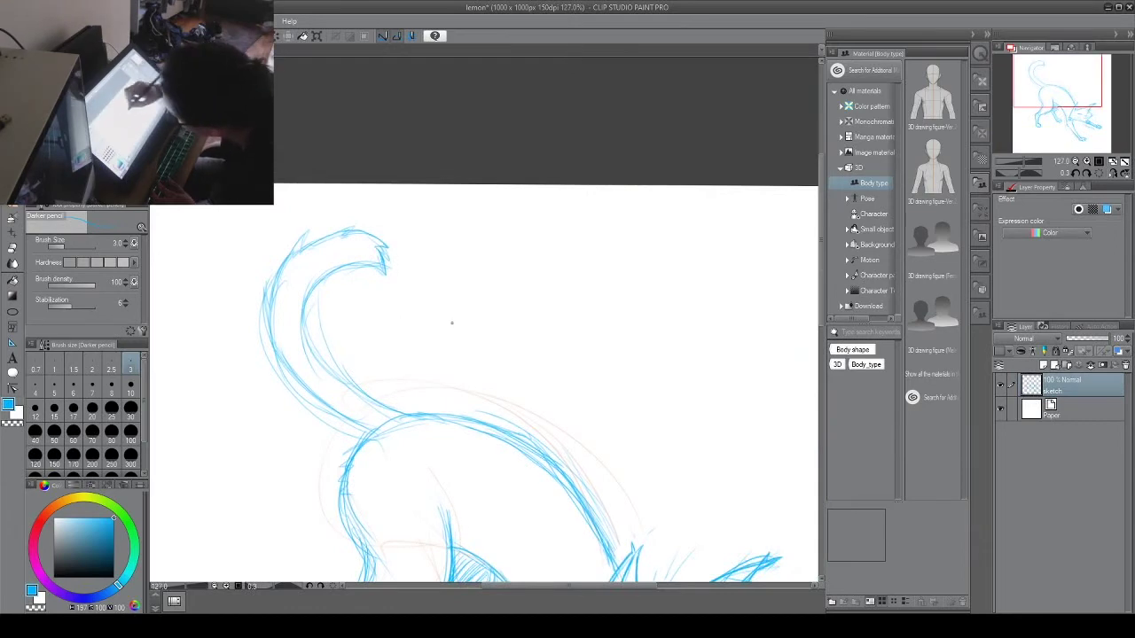
{"action": "mouse_move", "coordinate": [355, 254]}
{"action": "left_mouse_down"}
{"action": "mouse_move", "coordinate": [305, 322]}
{"action": "mouse_move", "coordinate": [399, 415]}
{"action": "mouse_move", "coordinate": [599, 540]}
{"action": "left_mouse_up"}
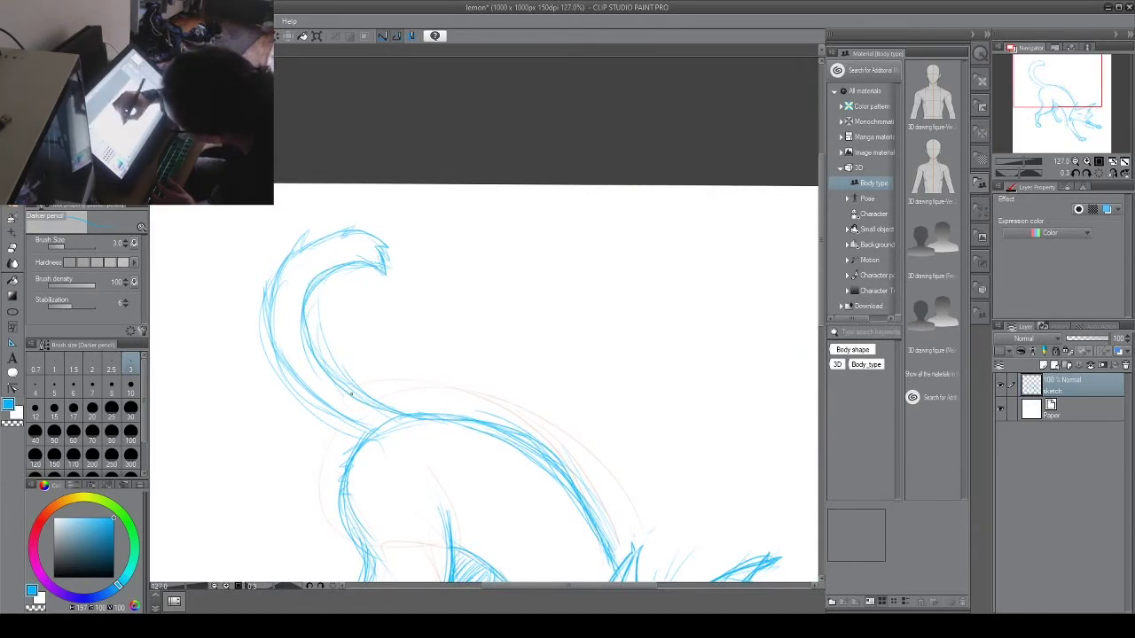
{"action": "mouse_move", "coordinate": [317, 276]}
{"action": "left_mouse_down"}
{"action": "mouse_move", "coordinate": [304, 346]}
{"action": "mouse_move", "coordinate": [429, 417]}
{"action": "left_mouse_up"}
Step: Lighten the rough strokes along the back with the soft eraser and redraw the contour from rump to neck
{"action": "key", "text": "e"}
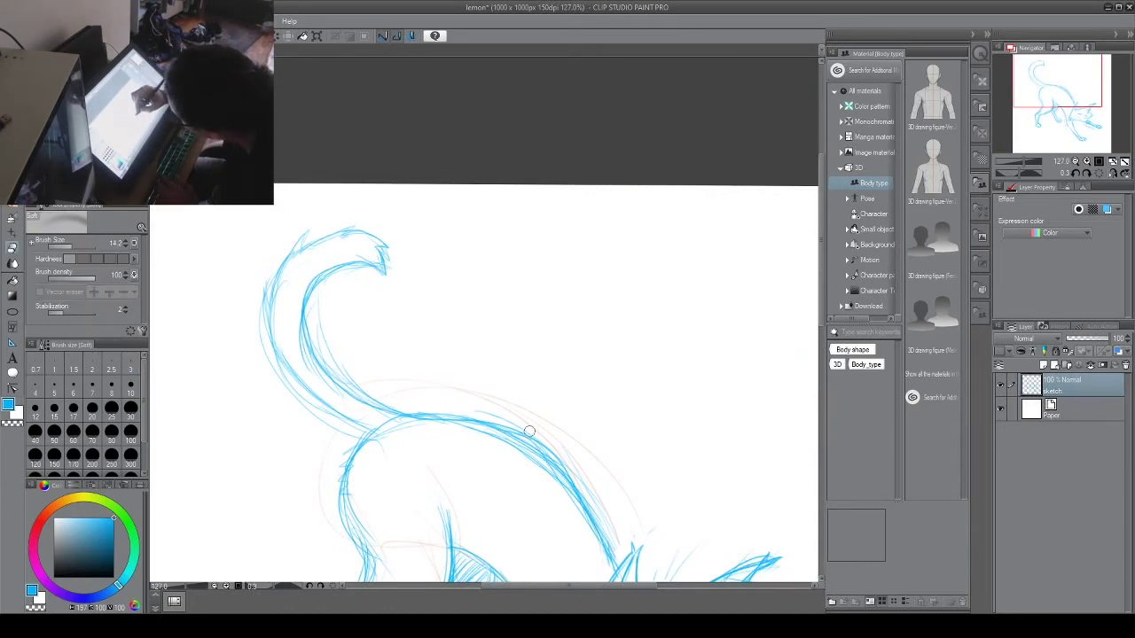
{"action": "left_click_drag", "start_coordinate": [498, 416], "coordinate": [597, 537]}
{"action": "key", "text": "p"}
{"action": "key", "text": "p"}
{"action": "mouse_move", "coordinate": [463, 421]}
{"action": "left_mouse_down"}
{"action": "mouse_move", "coordinate": [543, 450]}
{"action": "mouse_move", "coordinate": [603, 533]}
{"action": "left_mouse_up"}
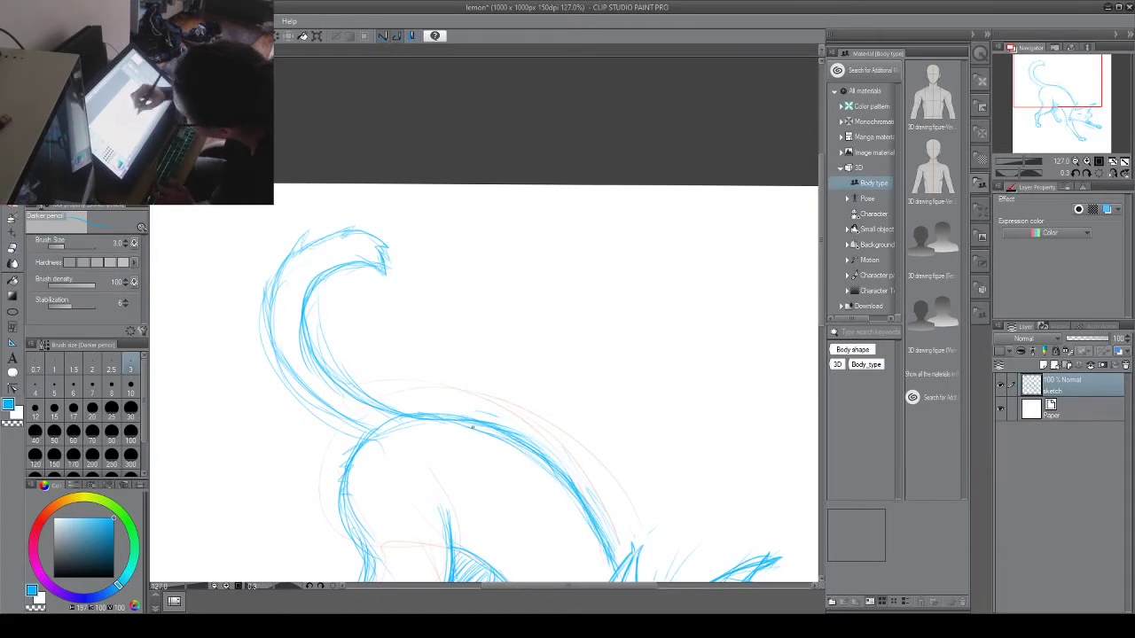
Step: Strengthen the tail's outer edge with a fur tuft near the tip and darken its inner curve
{"action": "left_click_drag", "start_coordinate": [312, 398], "coordinate": [375, 429]}
{"action": "left_click_drag", "start_coordinate": [273, 324], "coordinate": [283, 359]}
{"action": "left_click_drag", "start_coordinate": [265, 286], "coordinate": [339, 410]}
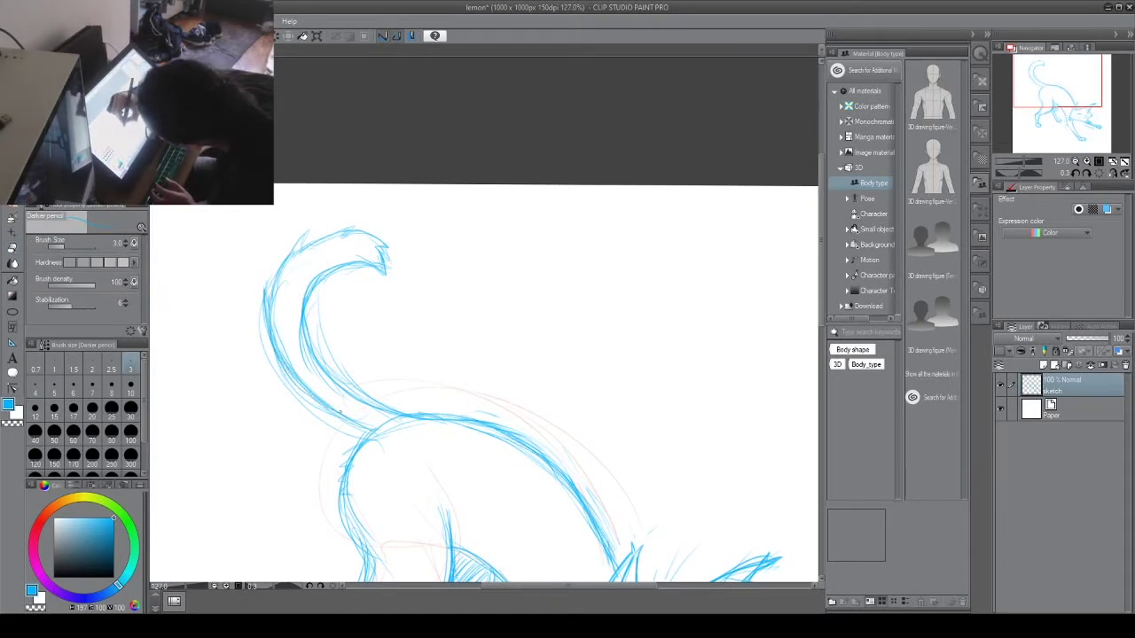
{"action": "mouse_move", "coordinate": [264, 290]}
{"action": "left_mouse_down"}
{"action": "mouse_move", "coordinate": [268, 303]}
{"action": "mouse_move", "coordinate": [300, 235]}
{"action": "left_mouse_up"}
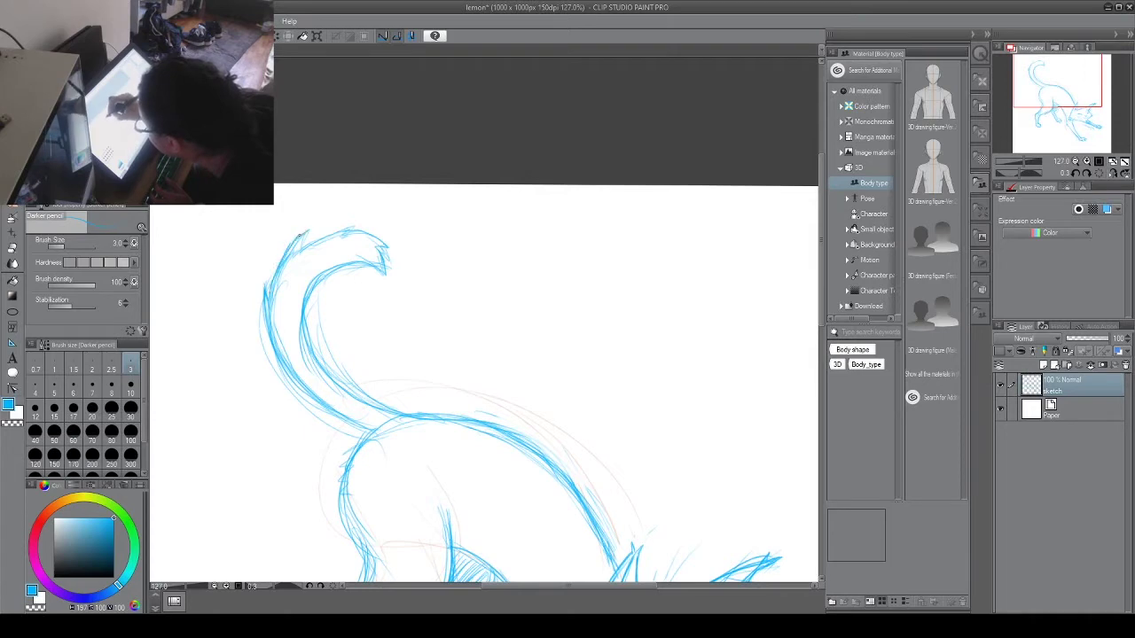
{"action": "left_click_drag", "start_coordinate": [404, 192], "coordinate": [367, 195]}
{"action": "mouse_move", "coordinate": [287, 359]}
{"action": "left_mouse_down"}
{"action": "mouse_move", "coordinate": [313, 318]}
{"action": "mouse_move", "coordinate": [346, 304]}
{"action": "left_mouse_up"}
{"action": "left_click_drag", "start_coordinate": [288, 353], "coordinate": [357, 305]}
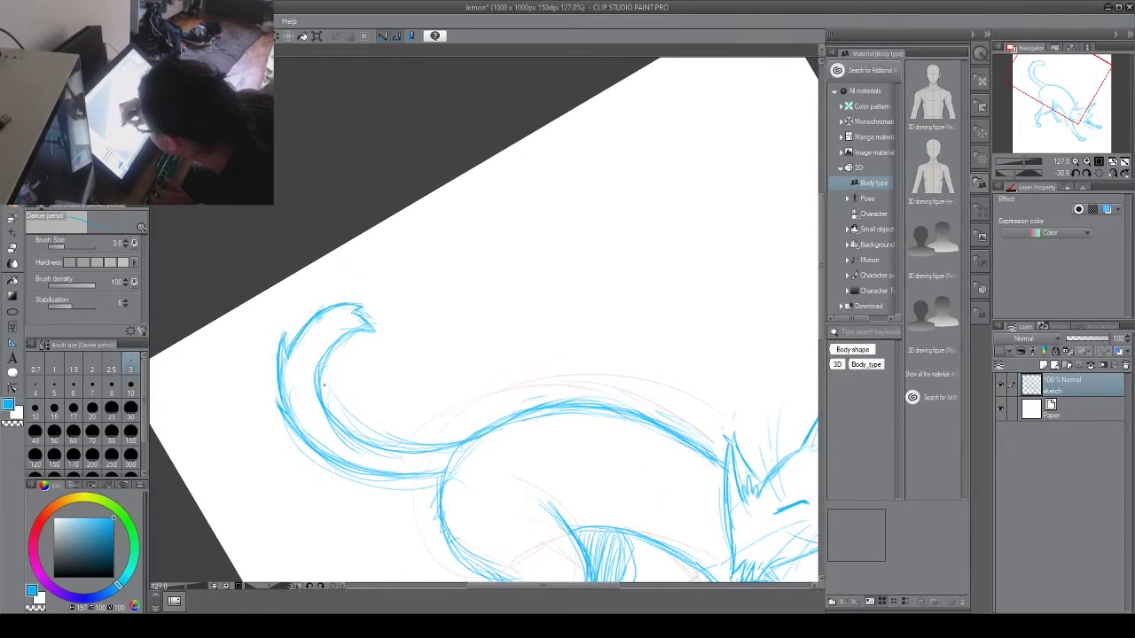
{"action": "mouse_move", "coordinate": [321, 388]}
{"action": "left_mouse_down"}
{"action": "mouse_move", "coordinate": [374, 329]}
{"action": "mouse_move", "coordinate": [327, 354]}
{"action": "left_mouse_up"}
{"action": "mouse_move", "coordinate": [643, 125]}
{"action": "left_mouse_down"}
{"action": "mouse_move", "coordinate": [713, 149]}
{"action": "mouse_move", "coordinate": [762, 262]}
{"action": "left_mouse_up"}
{"action": "left_click_drag", "start_coordinate": [341, 399], "coordinate": [307, 362]}
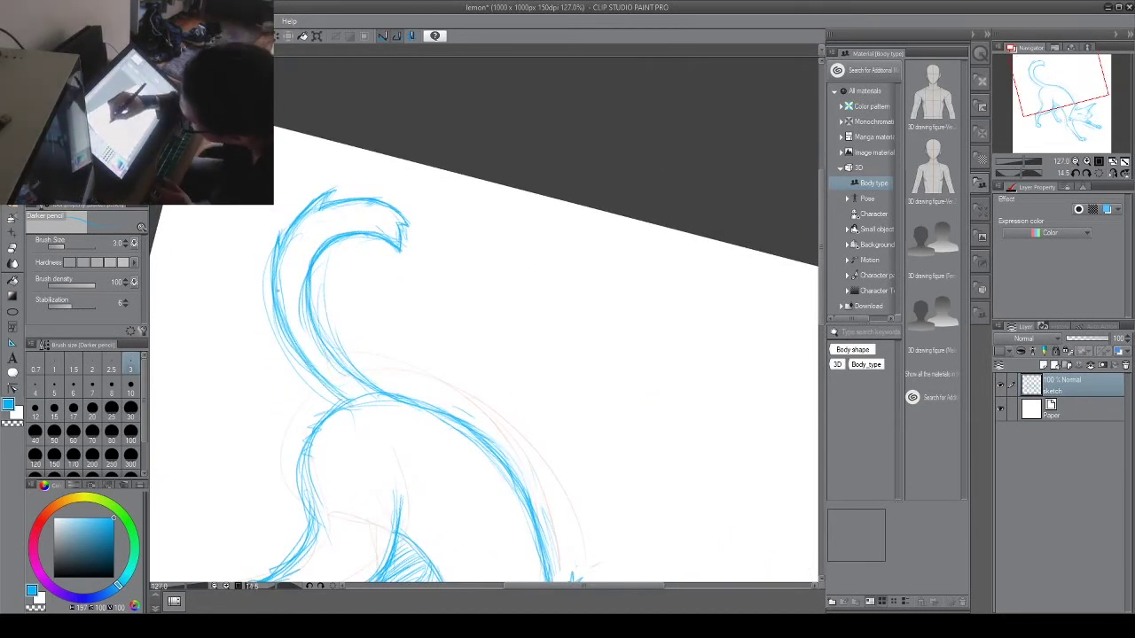
Step: Erase and redraw the tip of the far ear with a small fur tuft, and save the file
{"action": "left_click_drag", "start_coordinate": [605, 381], "coordinate": [521, 138]}
{"action": "left_click_drag", "start_coordinate": [745, 244], "coordinate": [697, 188]}
{"action": "key", "text": "e"}
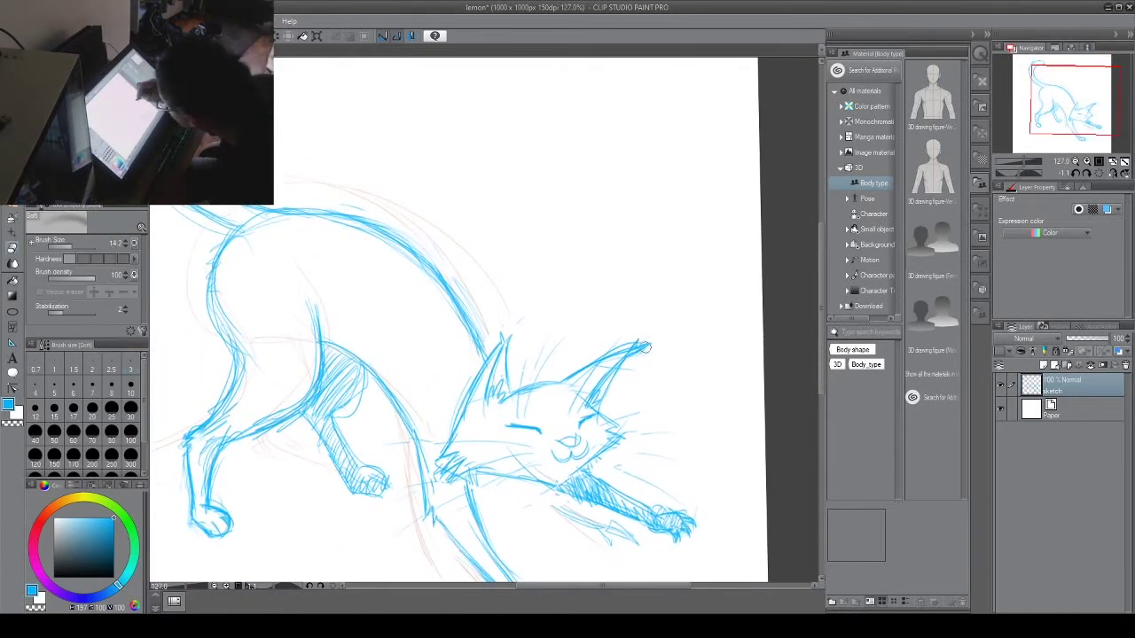
{"action": "left_click_drag", "start_coordinate": [647, 344], "coordinate": [619, 342]}
{"action": "key", "text": "p"}
{"action": "key", "text": "p"}
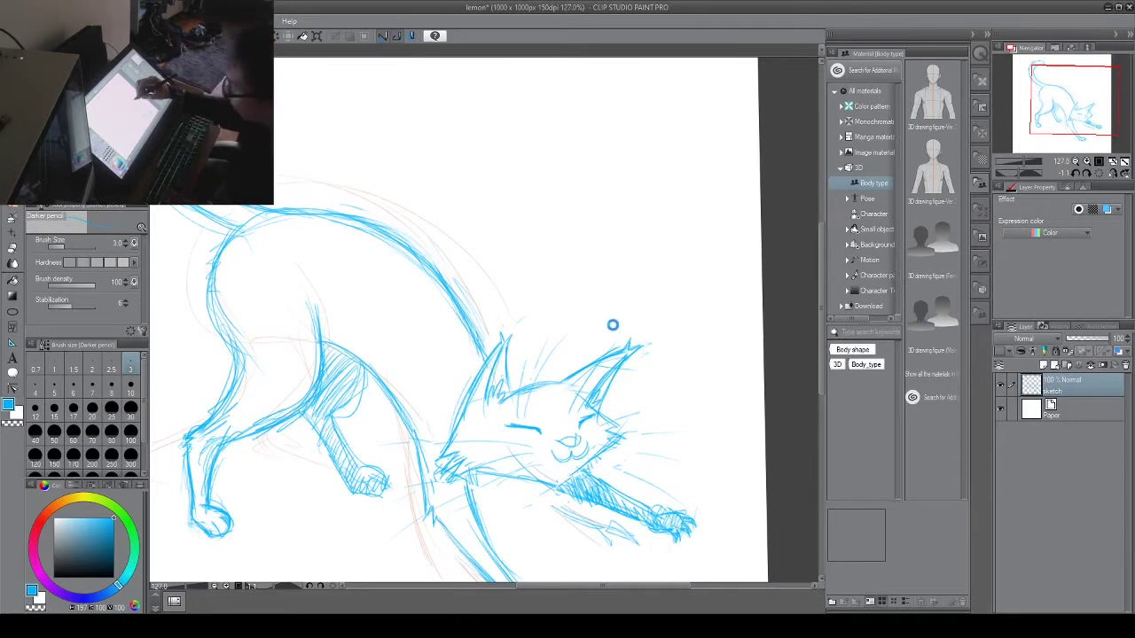
{"action": "key", "text": "ctrl+s"}
Step: Refine the cat's far cheek, chin and nose, erasing the rough lines there
{"action": "left_click_drag", "start_coordinate": [592, 411], "coordinate": [611, 426]}
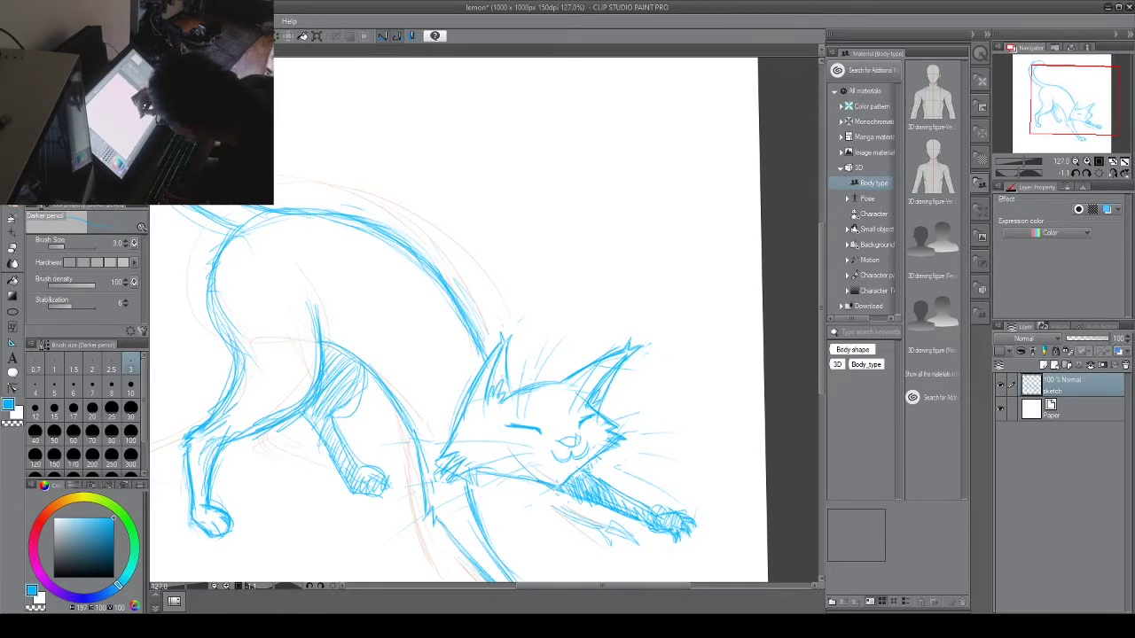
{"action": "key", "text": "e"}
{"action": "left_click_drag", "start_coordinate": [560, 487], "coordinate": [580, 475]}
{"action": "key", "text": "p"}
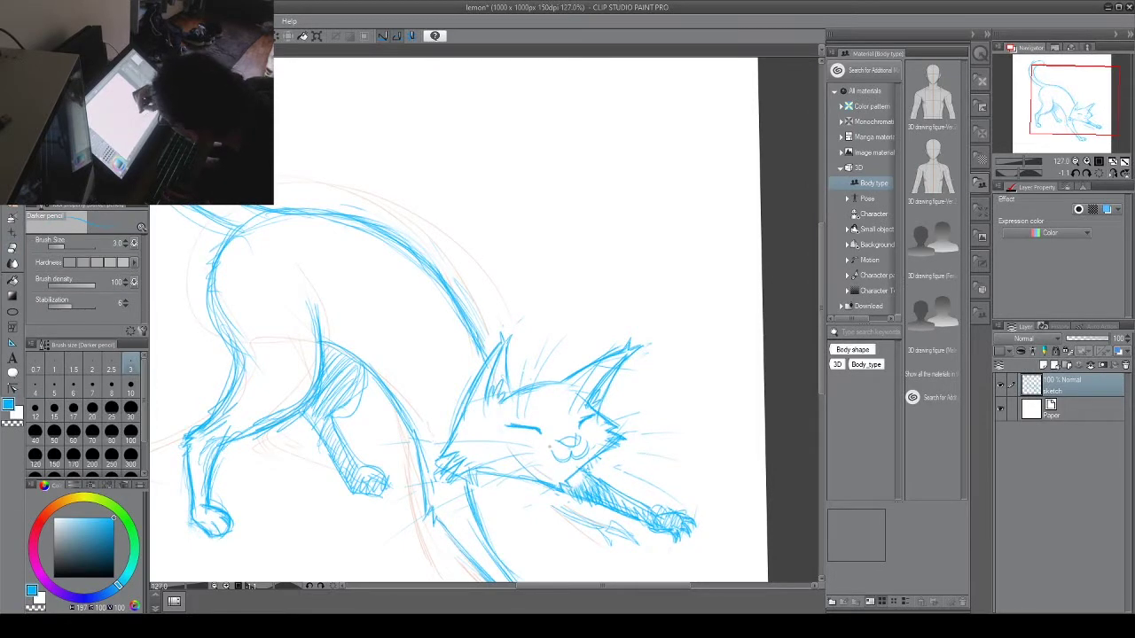
{"action": "mouse_move", "coordinate": [571, 456]}
{"action": "left_mouse_down"}
{"action": "mouse_move", "coordinate": [585, 450]}
{"action": "mouse_move", "coordinate": [559, 441]}
{"action": "left_mouse_up"}
{"action": "key", "text": "e"}
{"action": "key", "text": "p"}
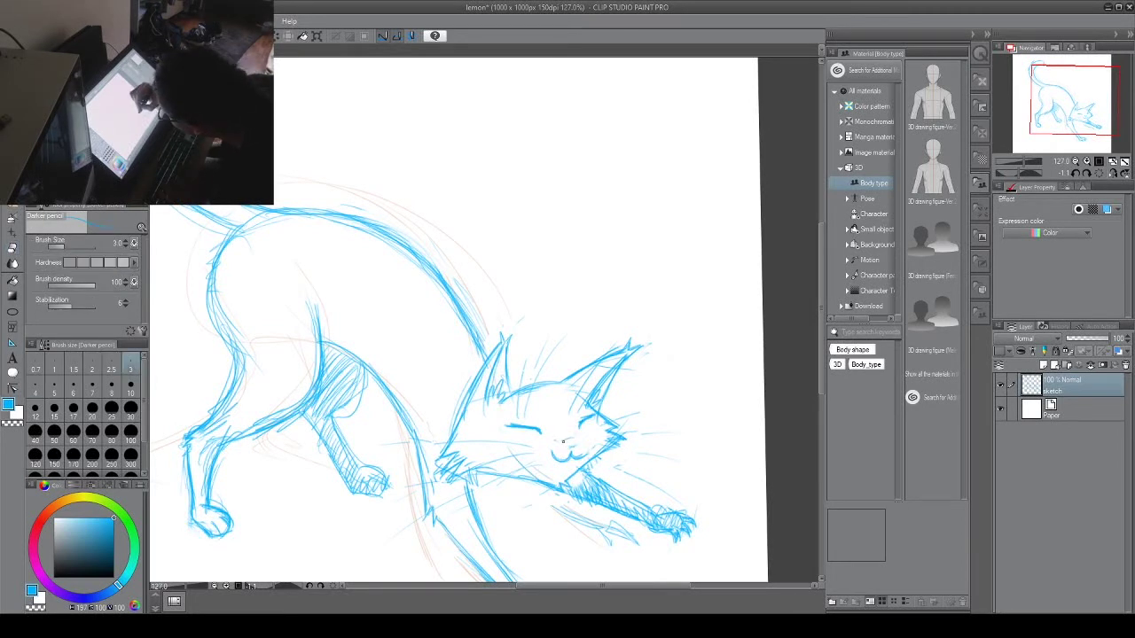
Step: Save the finished cat sketch and add a new vector layer above the sketch layer
{"action": "left_click_drag", "start_coordinate": [674, 251], "coordinate": [587, 251]}
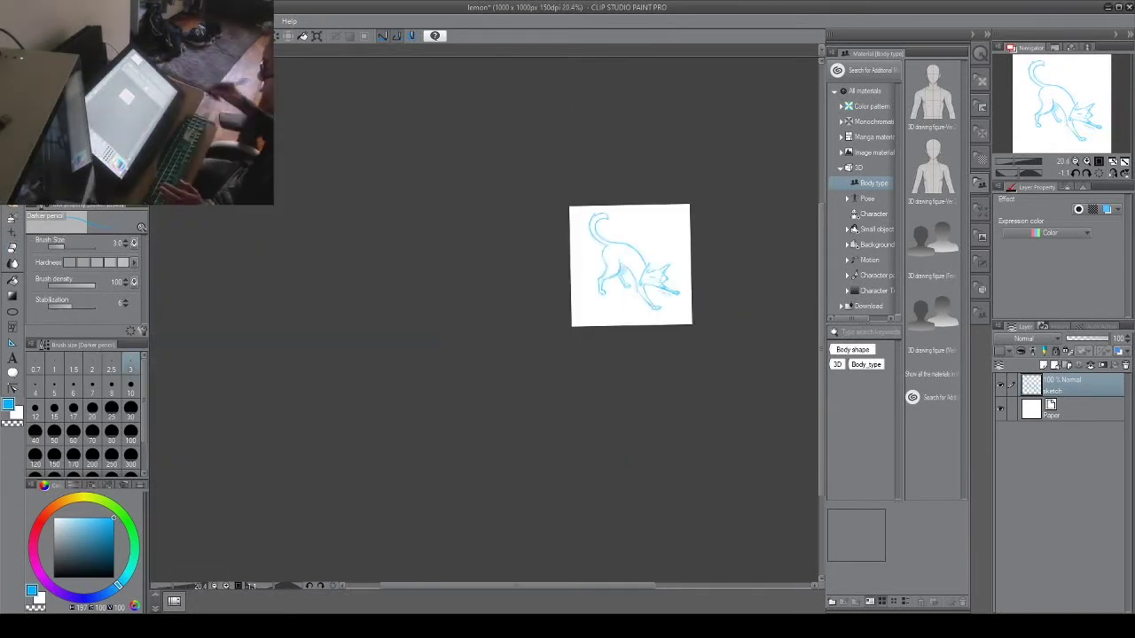
{"action": "left_click_drag", "start_coordinate": [668, 240], "coordinate": [689, 229]}
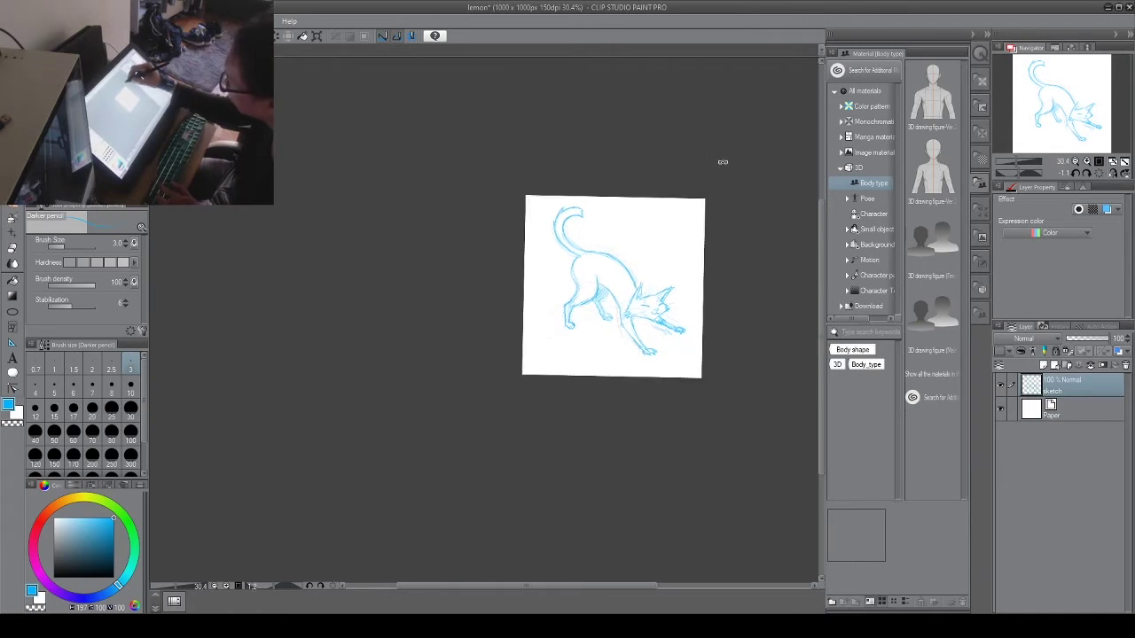
{"action": "left_click_drag", "start_coordinate": [653, 263], "coordinate": [545, 351]}
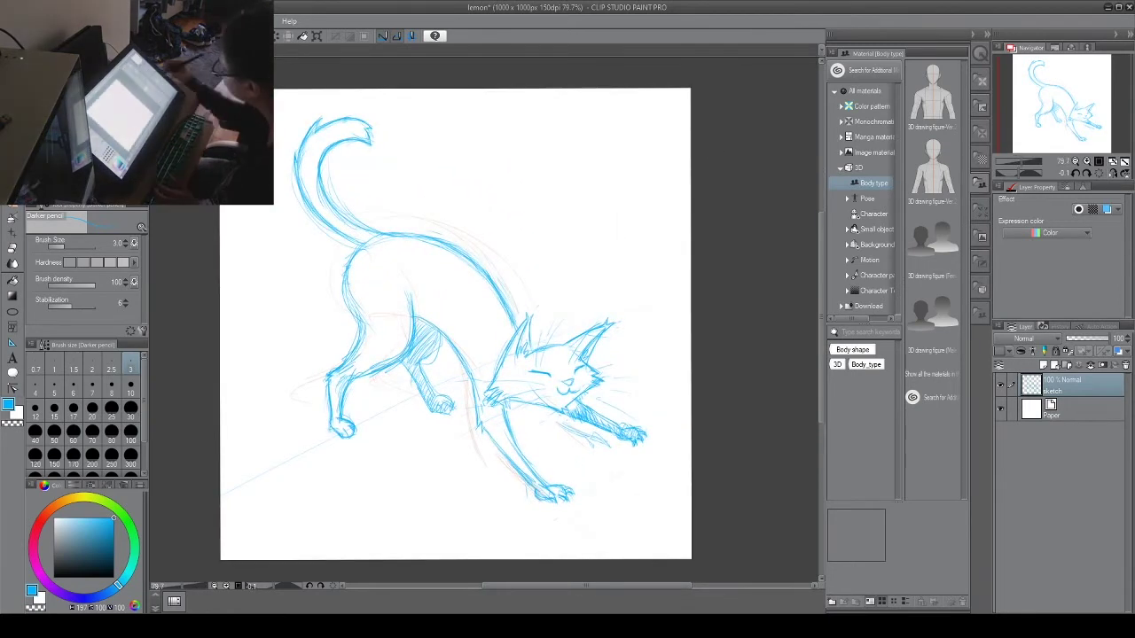
{"action": "key", "text": "ctrl+s"}
{"action": "left_click", "coordinate": [1056, 365]}
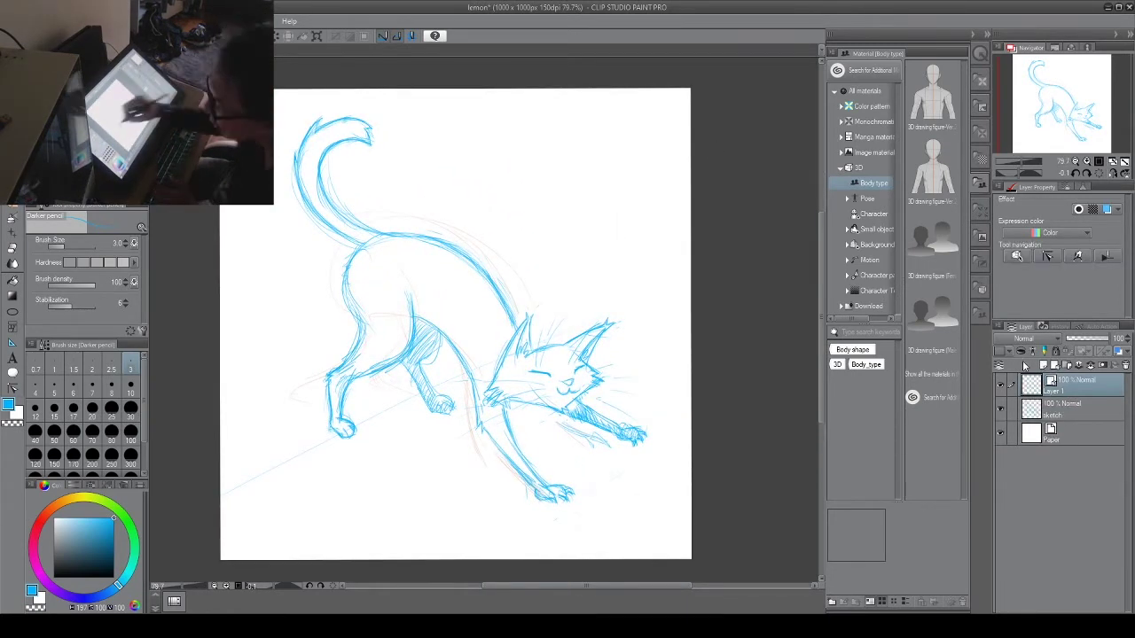
Step: Ink the cat's two closed eyes in black with the Turnip pen at brush size 4
{"action": "key", "text": "p"}
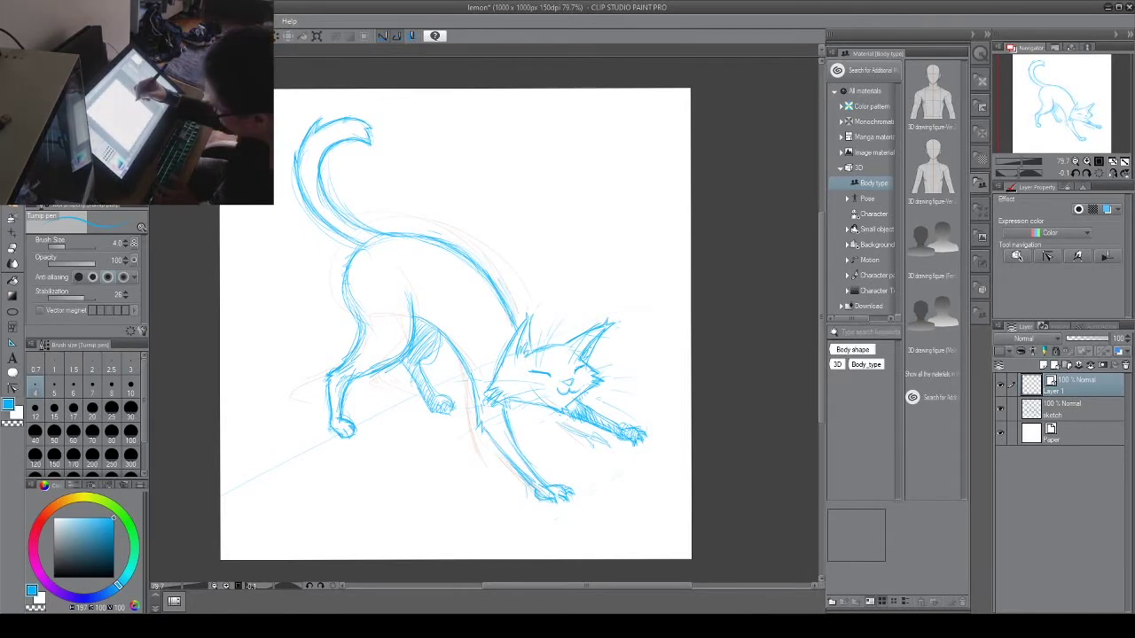
{"action": "left_click_drag", "start_coordinate": [518, 383], "coordinate": [576, 354]}
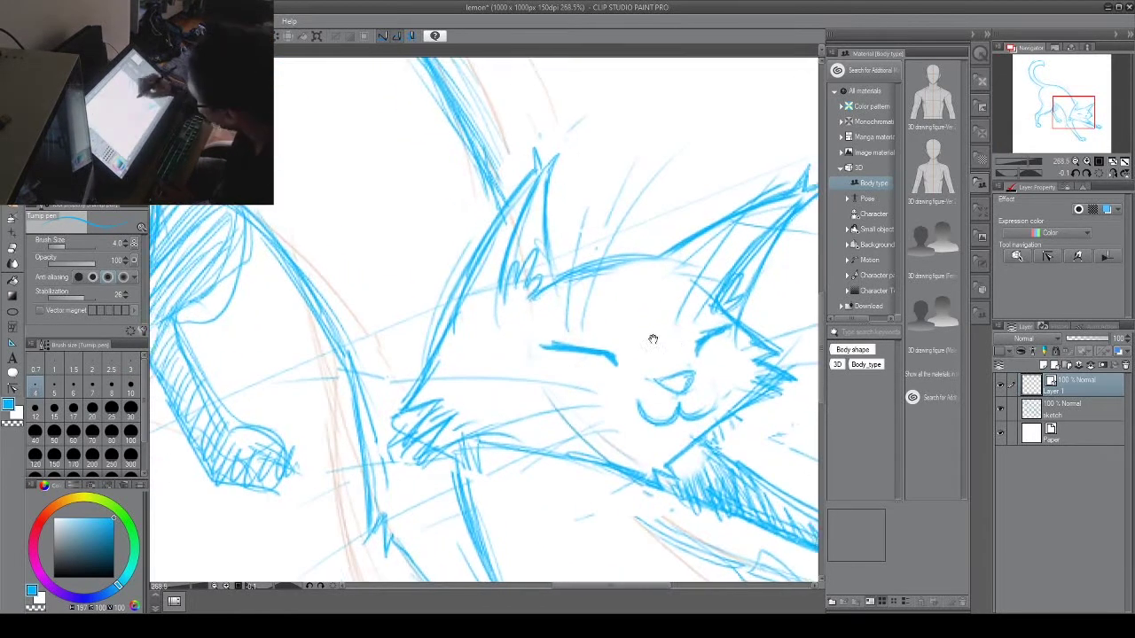
{"action": "left_click_drag", "start_coordinate": [650, 337], "coordinate": [487, 312]}
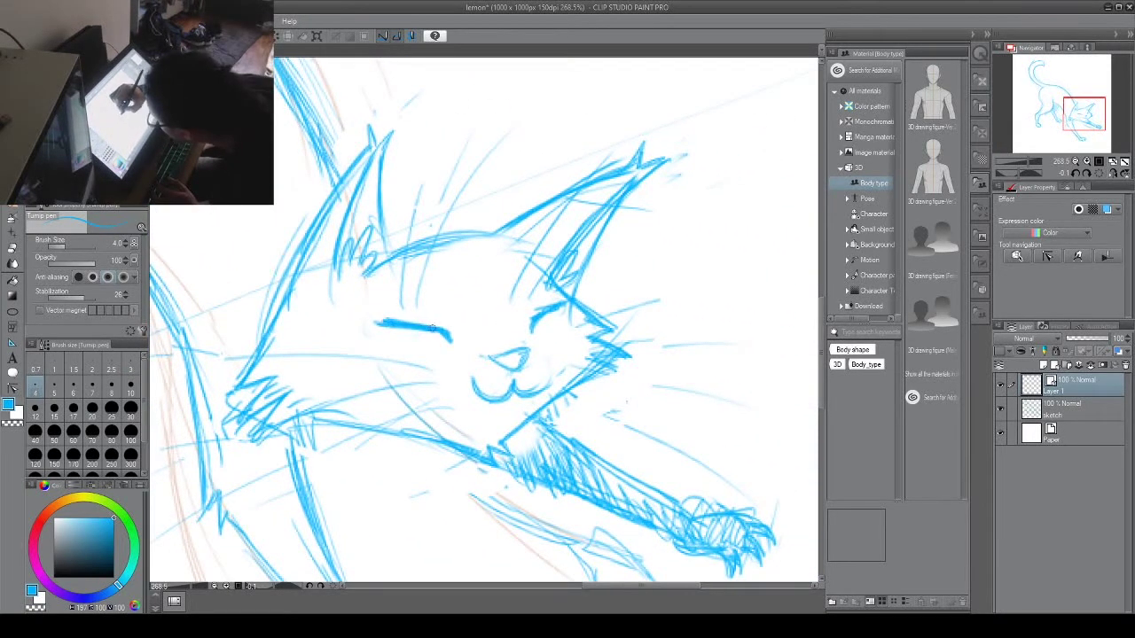
{"action": "left_click", "coordinate": [53, 577]}
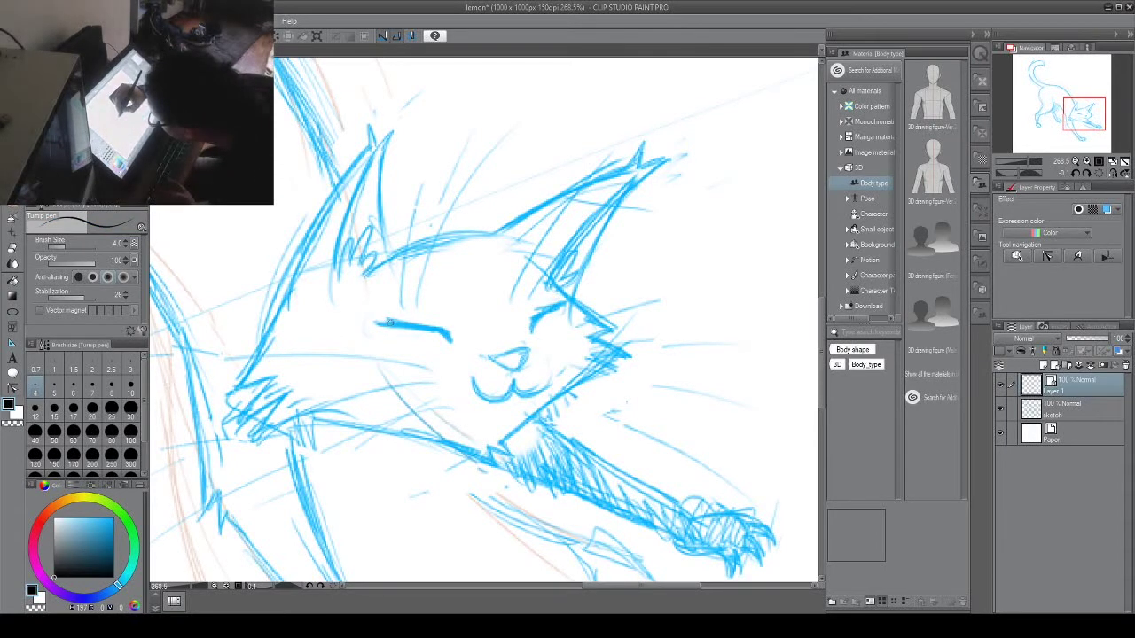
{"action": "left_click_drag", "start_coordinate": [385, 321], "coordinate": [425, 327]}
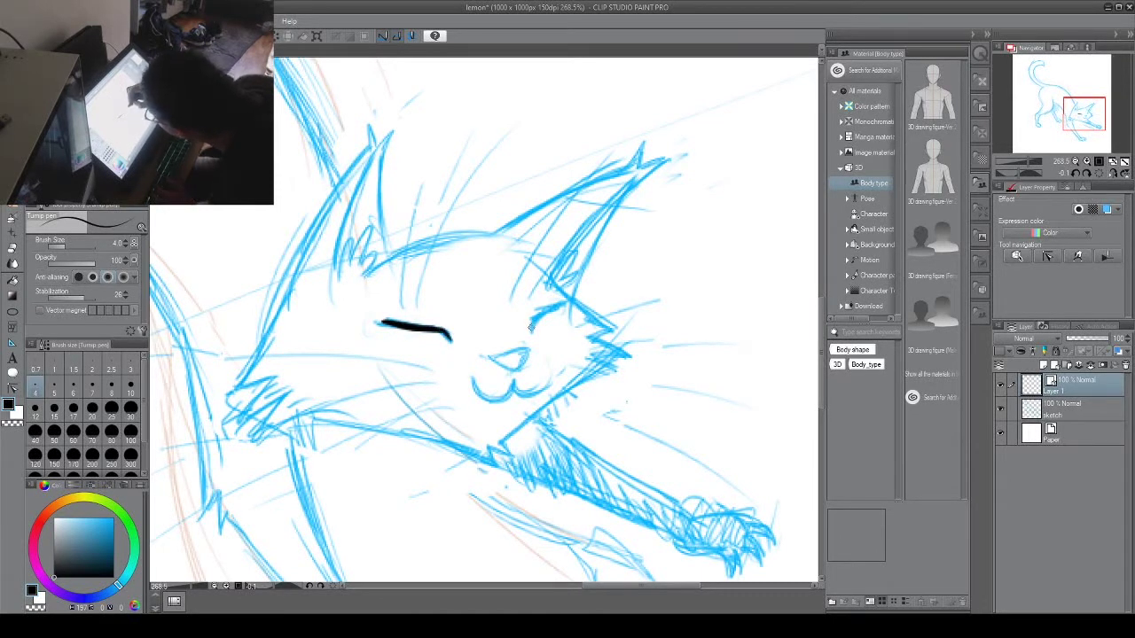
{"action": "left_click_drag", "start_coordinate": [531, 328], "coordinate": [552, 310]}
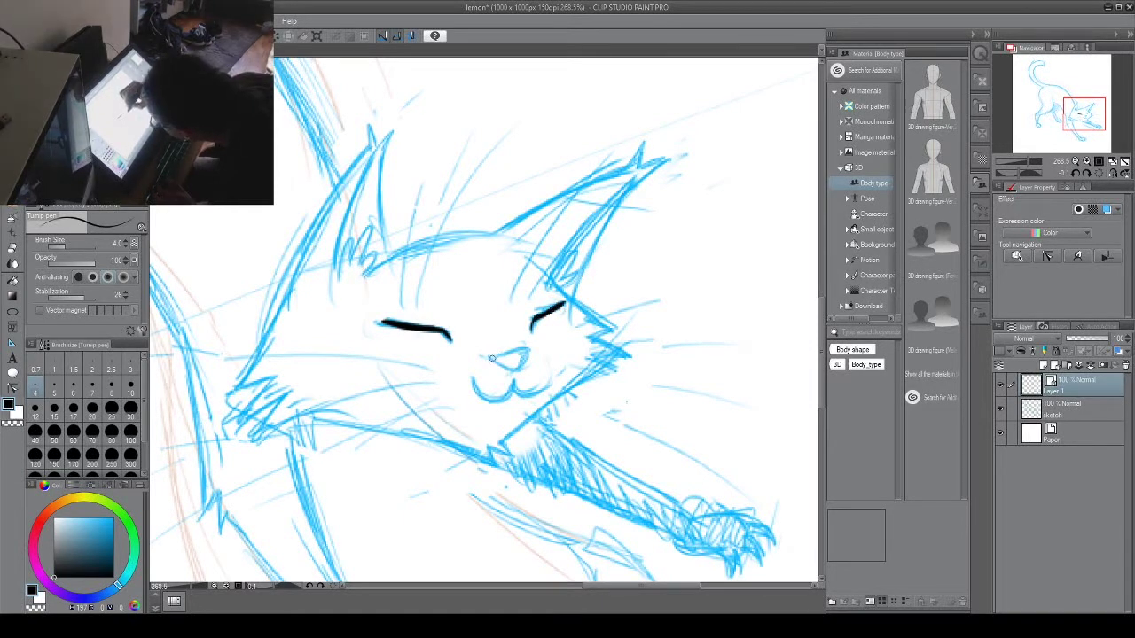
Step: Ink the cat's nose, mouth, jaw line and tufted far cheek, and erase the cheek's overshooting tip
{"action": "mouse_move", "coordinate": [493, 357]}
{"action": "left_mouse_down"}
{"action": "mouse_move", "coordinate": [528, 349]}
{"action": "mouse_move", "coordinate": [477, 391]}
{"action": "mouse_move", "coordinate": [502, 401]}
{"action": "mouse_move", "coordinate": [514, 386]}
{"action": "mouse_move", "coordinate": [537, 394]}
{"action": "mouse_move", "coordinate": [551, 376]}
{"action": "left_mouse_up"}
{"action": "mouse_move", "coordinate": [312, 423]}
{"action": "left_mouse_down"}
{"action": "mouse_move", "coordinate": [381, 429]}
{"action": "mouse_move", "coordinate": [497, 462]}
{"action": "mouse_move", "coordinate": [500, 473]}
{"action": "mouse_move", "coordinate": [621, 359]}
{"action": "mouse_move", "coordinate": [635, 360]}
{"action": "mouse_move", "coordinate": [620, 329]}
{"action": "left_mouse_up"}
{"action": "key", "text": "ctrl+z"}
{"action": "key", "text": "ctrl+z"}
{"action": "left_click_drag", "start_coordinate": [548, 273], "coordinate": [626, 335]}
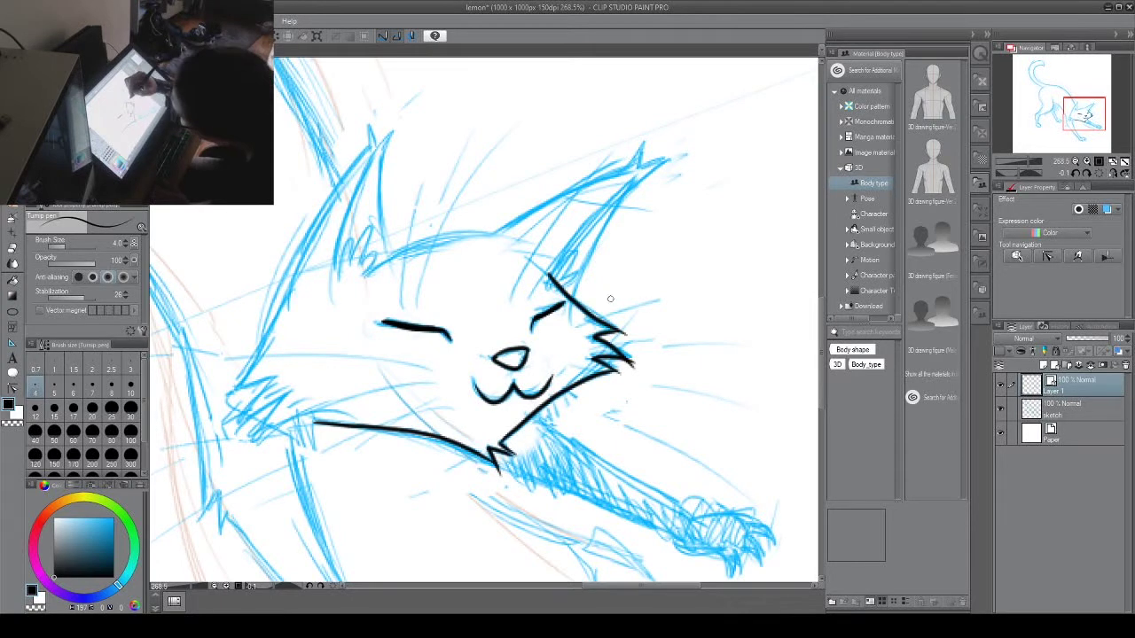
{"action": "key", "text": "e"}
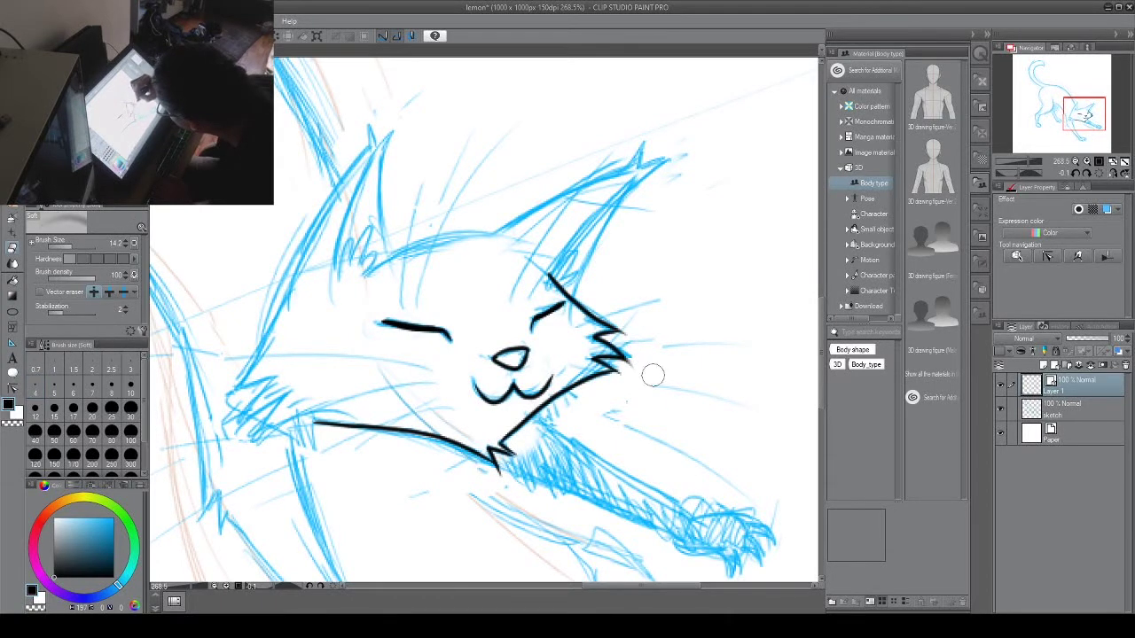
{"action": "key", "text": "p"}
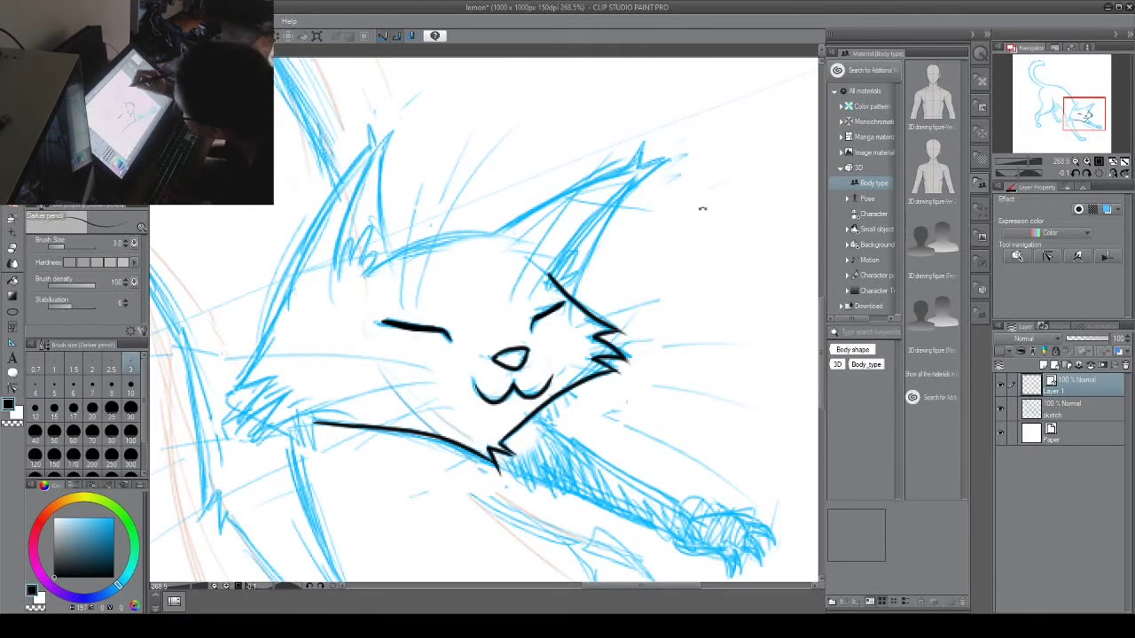
Step: Ink the far ear with the Turnip pen, including its inner fur and tufted tip
{"action": "left_click_drag", "start_coordinate": [701, 207], "coordinate": [538, 195]}
{"action": "left_click_drag", "start_coordinate": [517, 247], "coordinate": [556, 89]}
{"action": "key", "text": "ctrl+z"}
{"action": "key", "text": "p"}
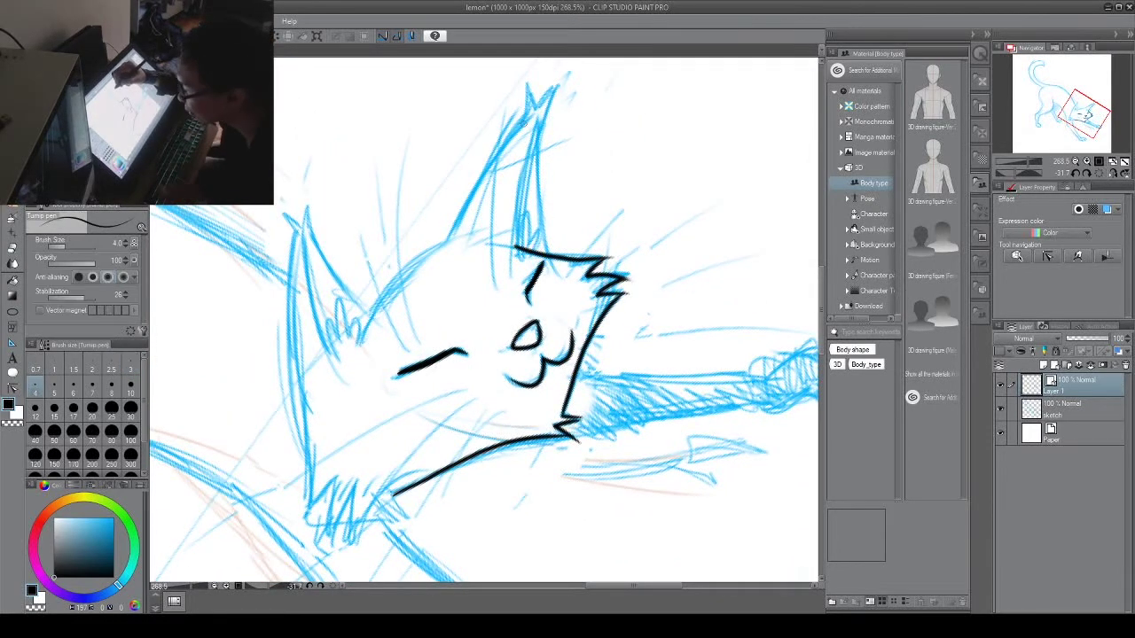
{"action": "mouse_move", "coordinate": [517, 250]}
{"action": "left_mouse_down"}
{"action": "mouse_move", "coordinate": [532, 135]}
{"action": "mouse_move", "coordinate": [518, 239]}
{"action": "mouse_move", "coordinate": [550, 100]}
{"action": "mouse_move", "coordinate": [555, 253]}
{"action": "left_mouse_up"}
{"action": "key", "text": "ctrl+z"}
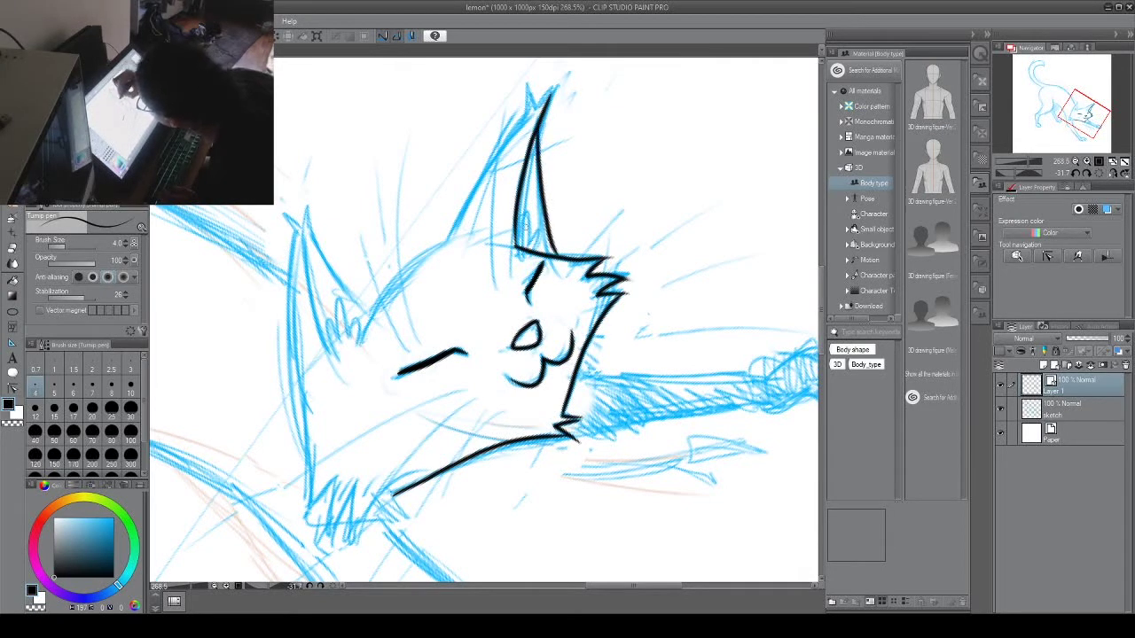
{"action": "left_click_drag", "start_coordinate": [518, 210], "coordinate": [541, 249]}
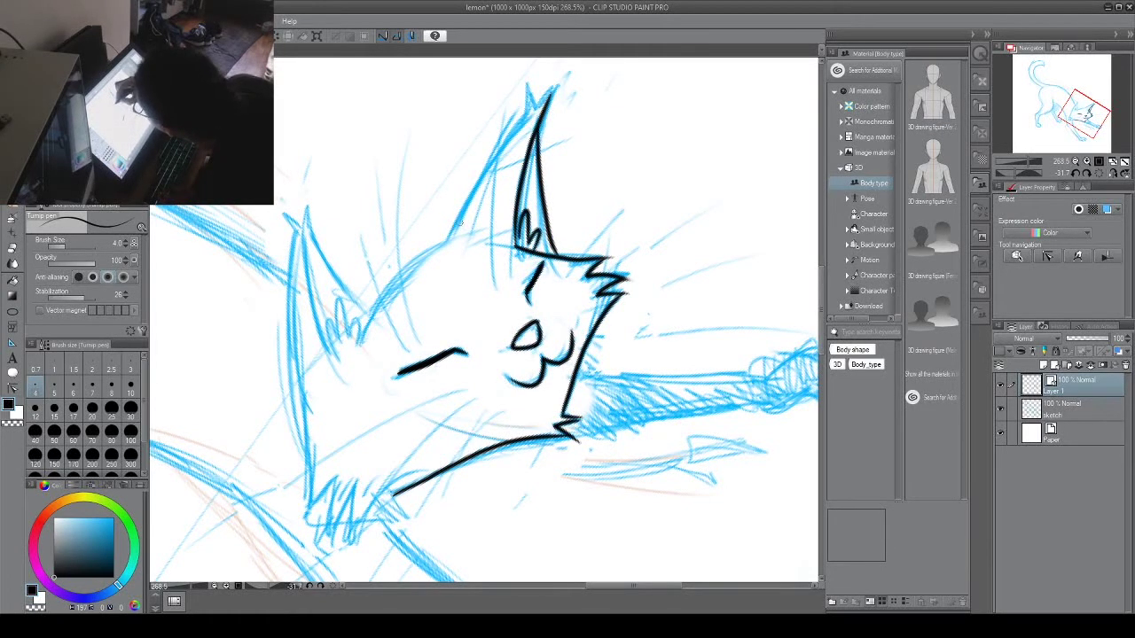
{"action": "mouse_move", "coordinate": [449, 237]}
{"action": "left_mouse_down"}
{"action": "mouse_move", "coordinate": [523, 113]}
{"action": "mouse_move", "coordinate": [555, 89]}
{"action": "left_mouse_up"}
{"action": "key", "text": "ctrl+z"}
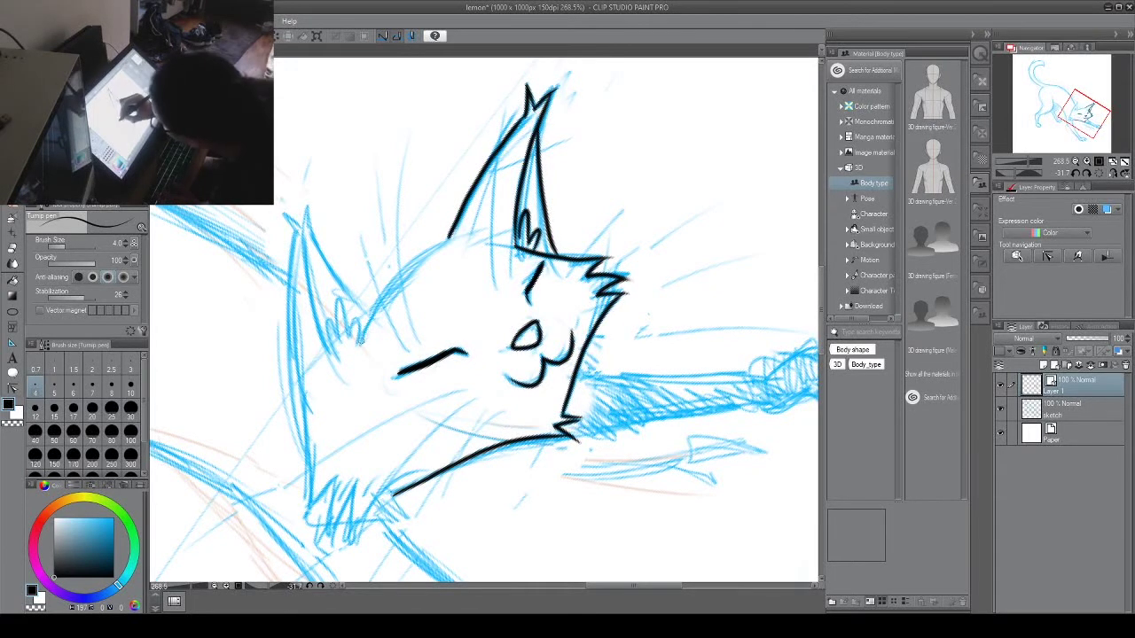
Step: Ink the forehead curve from ear to ear and the near ear's inner edge, fur and tufted tip
{"action": "mouse_move", "coordinate": [359, 342]}
{"action": "left_mouse_down"}
{"action": "mouse_move", "coordinate": [439, 241]}
{"action": "mouse_move", "coordinate": [468, 227]}
{"action": "left_mouse_up"}
{"action": "key", "text": "ctrl+z"}
{"action": "left_click_drag", "start_coordinate": [359, 342], "coordinate": [450, 236]}
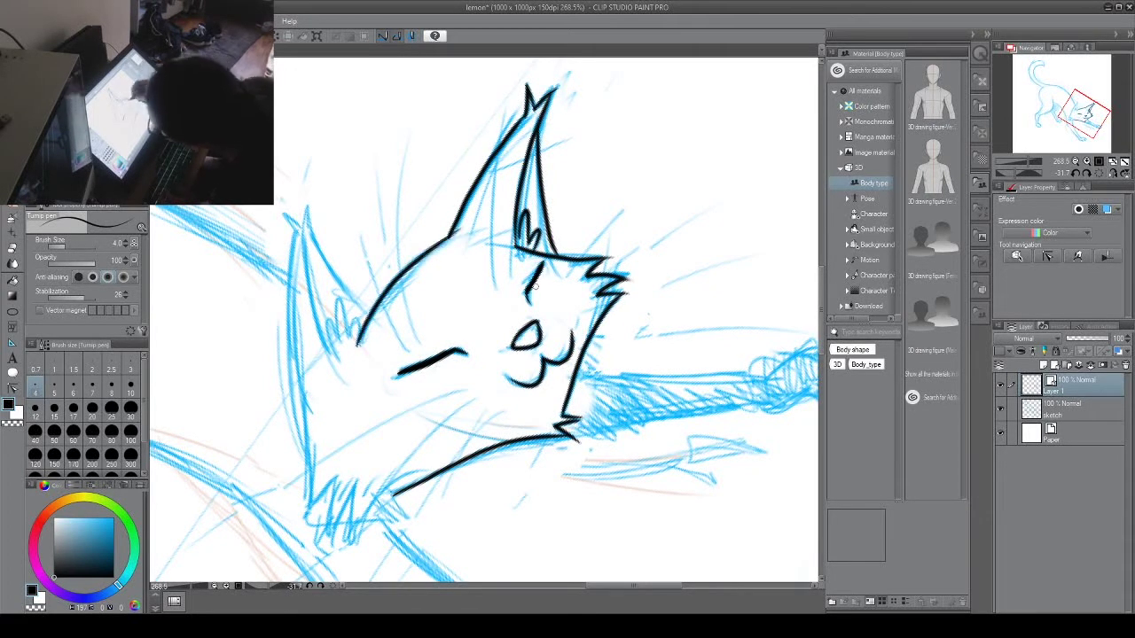
{"action": "mouse_move", "coordinate": [468, 104]}
{"action": "left_mouse_down"}
{"action": "mouse_move", "coordinate": [612, 147]}
{"action": "mouse_move", "coordinate": [641, 172]}
{"action": "left_mouse_up"}
{"action": "mouse_move", "coordinate": [361, 232]}
{"action": "left_mouse_down"}
{"action": "mouse_move", "coordinate": [383, 198]}
{"action": "mouse_move", "coordinate": [411, 189]}
{"action": "mouse_move", "coordinate": [407, 212]}
{"action": "mouse_move", "coordinate": [443, 129]}
{"action": "mouse_move", "coordinate": [393, 170]}
{"action": "mouse_move", "coordinate": [457, 110]}
{"action": "mouse_move", "coordinate": [473, 111]}
{"action": "mouse_move", "coordinate": [438, 94]}
{"action": "left_mouse_up"}
{"action": "key", "text": "ctrl+z"}
{"action": "key", "text": "ctrl+z"}
{"action": "left_click_drag", "start_coordinate": [626, 129], "coordinate": [511, 81]}
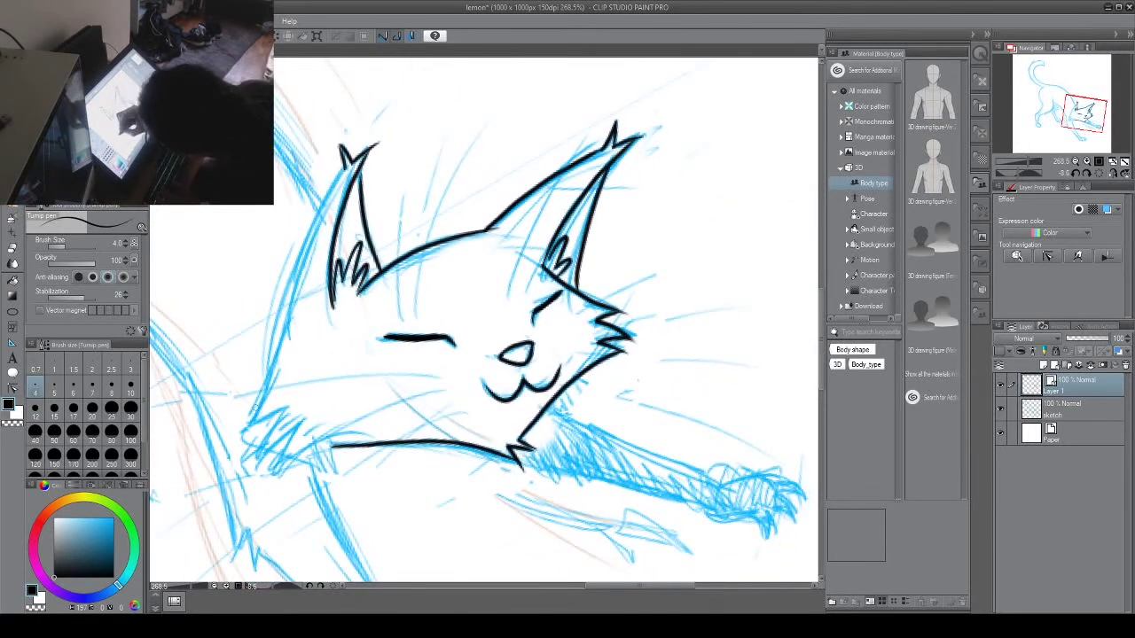
Step: Ink the near side of the head from the ear down to spiky cheek fur and join it to the jaw
{"action": "left_click_drag", "start_coordinate": [250, 420], "coordinate": [279, 320]}
{"action": "key", "text": "ctrl+z"}
{"action": "mouse_move", "coordinate": [346, 399]}
{"action": "left_mouse_down"}
{"action": "mouse_move", "coordinate": [378, 276]}
{"action": "mouse_move", "coordinate": [286, 346]}
{"action": "left_mouse_up"}
{"action": "left_click_drag", "start_coordinate": [330, 302], "coordinate": [283, 351]}
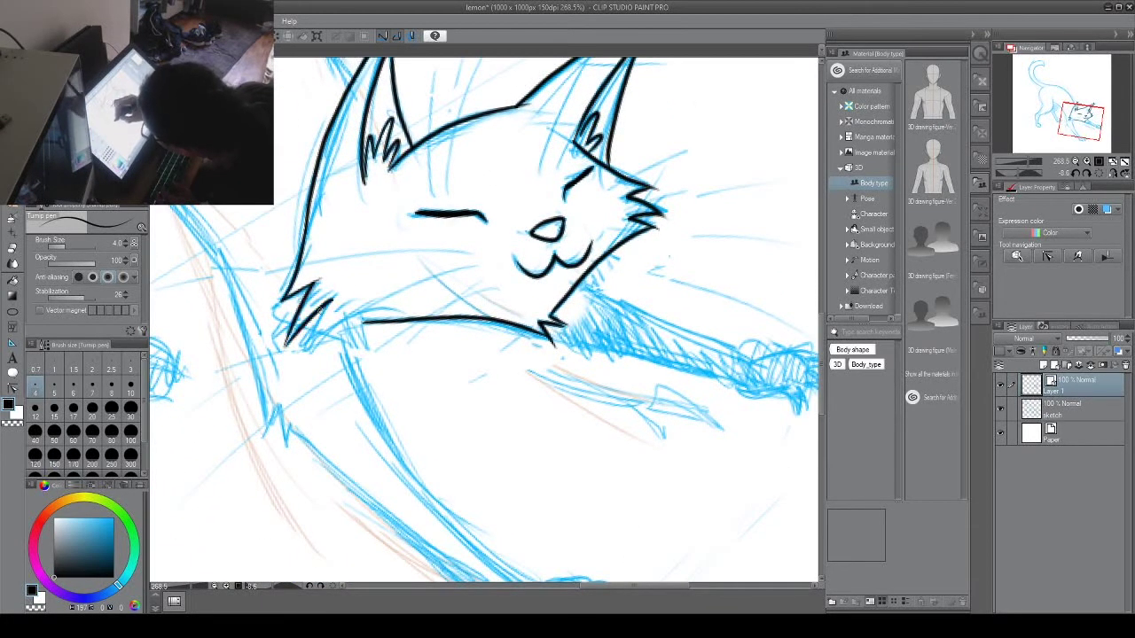
{"action": "left_click_drag", "start_coordinate": [328, 304], "coordinate": [309, 357]}
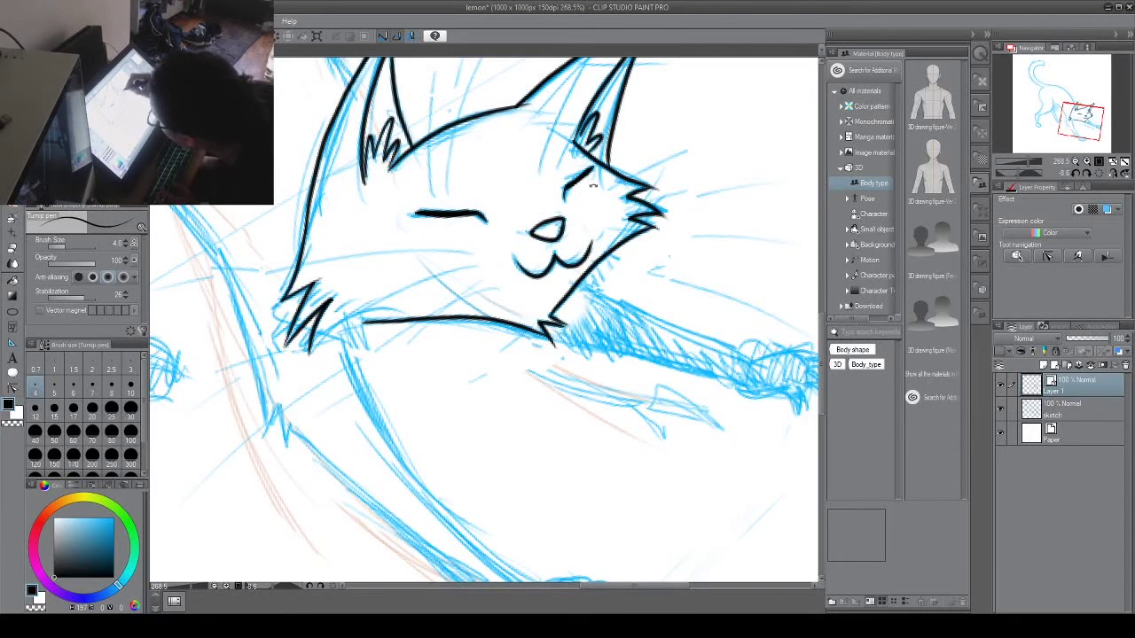
{"action": "mouse_move", "coordinate": [593, 185]}
{"action": "left_mouse_down"}
{"action": "mouse_move", "coordinate": [638, 399]}
{"action": "mouse_move", "coordinate": [572, 468]}
{"action": "left_mouse_up"}
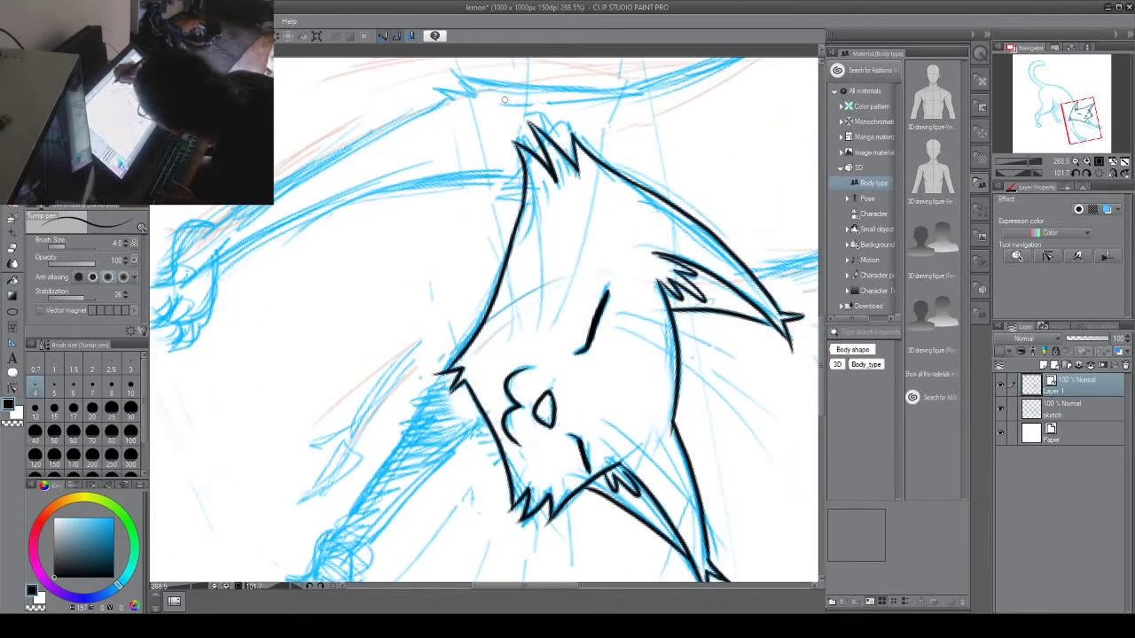
{"action": "left_click_drag", "start_coordinate": [723, 177], "coordinate": [354, 141]}
{"action": "scroll", "coordinate": [654, 253], "scroll_direction": "down", "scroll_amount": 6}
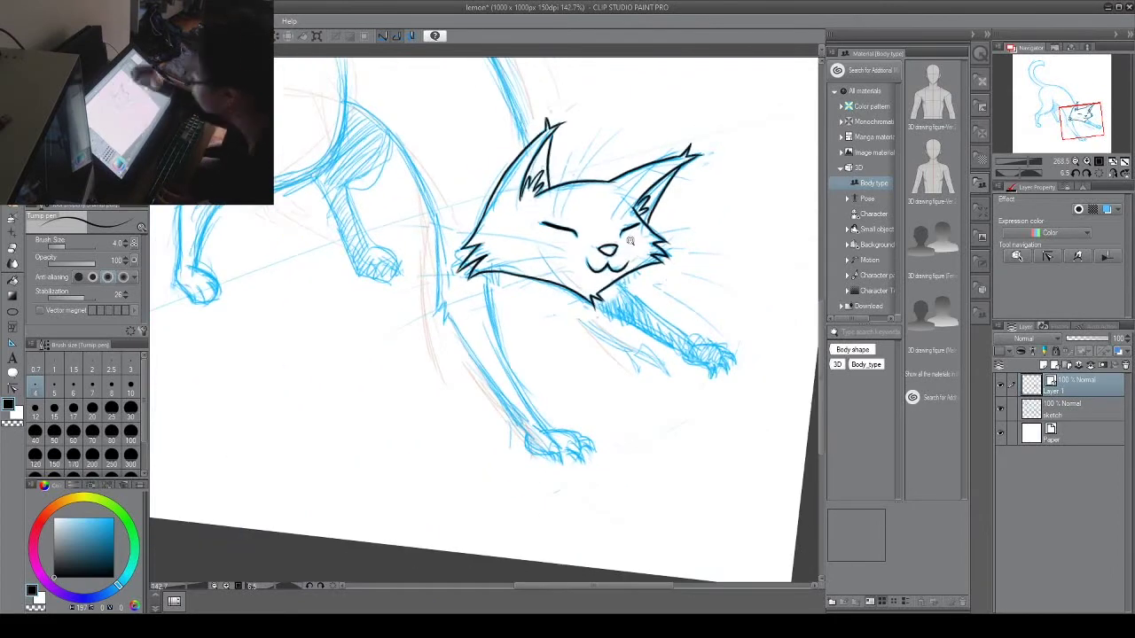
Step: Ink the near front leg with a fur tuft at the elbow and its paw with claws
{"action": "scroll", "coordinate": [550, 266], "scroll_direction": "up", "scroll_amount": 3}
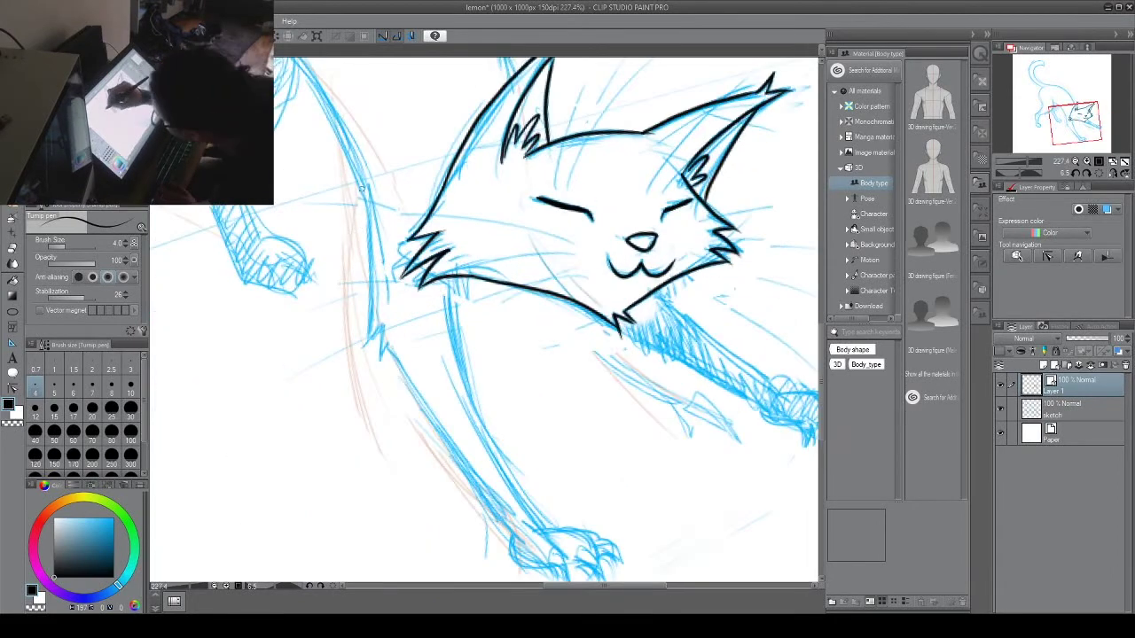
{"action": "mouse_move", "coordinate": [358, 182]}
{"action": "left_mouse_down"}
{"action": "mouse_move", "coordinate": [363, 350]}
{"action": "mouse_move", "coordinate": [380, 330]}
{"action": "mouse_move", "coordinate": [512, 541]}
{"action": "left_mouse_up"}
{"action": "mouse_move", "coordinate": [449, 275]}
{"action": "left_mouse_down"}
{"action": "mouse_move", "coordinate": [460, 370]}
{"action": "mouse_move", "coordinate": [539, 523]}
{"action": "left_mouse_up"}
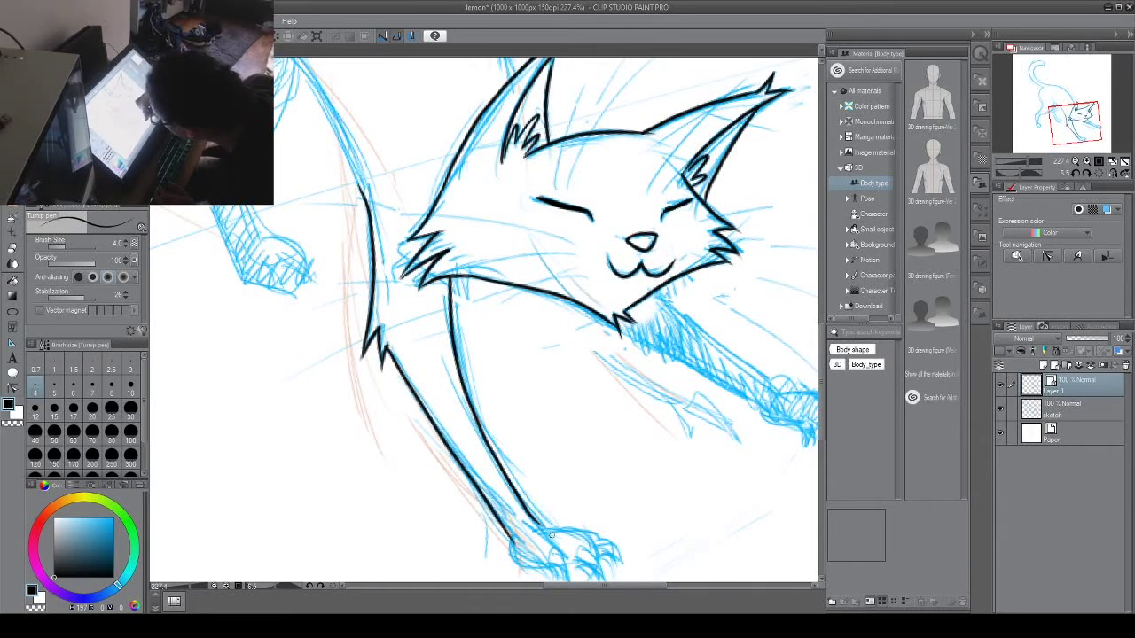
{"action": "left_click_drag", "start_coordinate": [578, 404], "coordinate": [502, 231]}
{"action": "left_click_drag", "start_coordinate": [435, 366], "coordinate": [478, 386]}
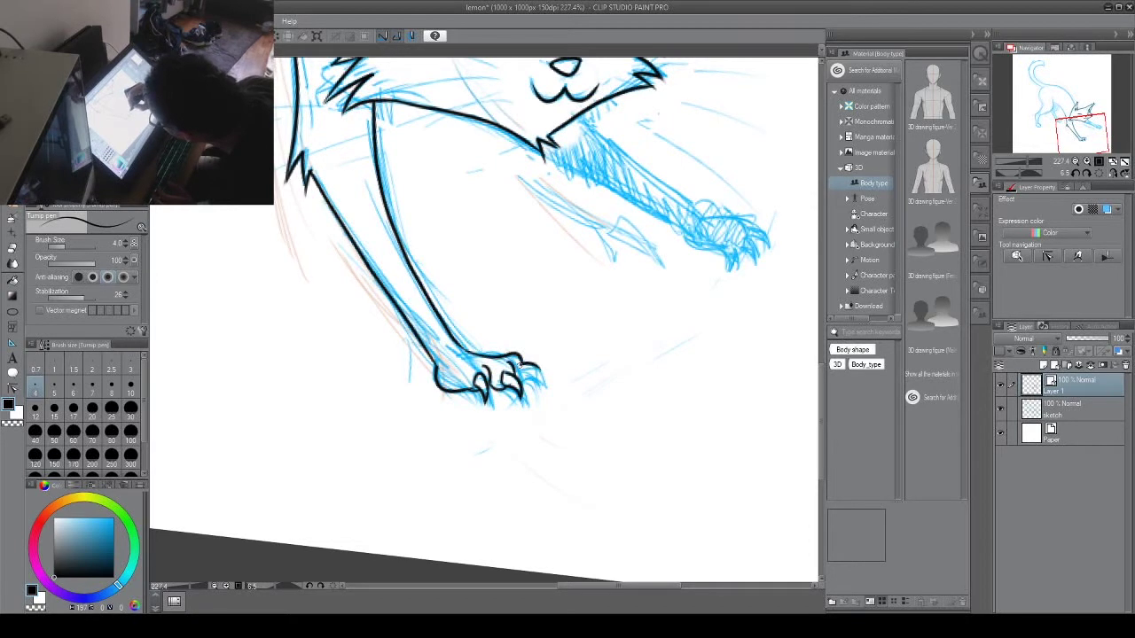
{"action": "mouse_move", "coordinate": [521, 378]}
{"action": "left_mouse_down"}
{"action": "mouse_move", "coordinate": [542, 372]}
{"action": "mouse_move", "coordinate": [543, 381]}
{"action": "left_mouse_up"}
{"action": "key", "text": "ctrl+z"}
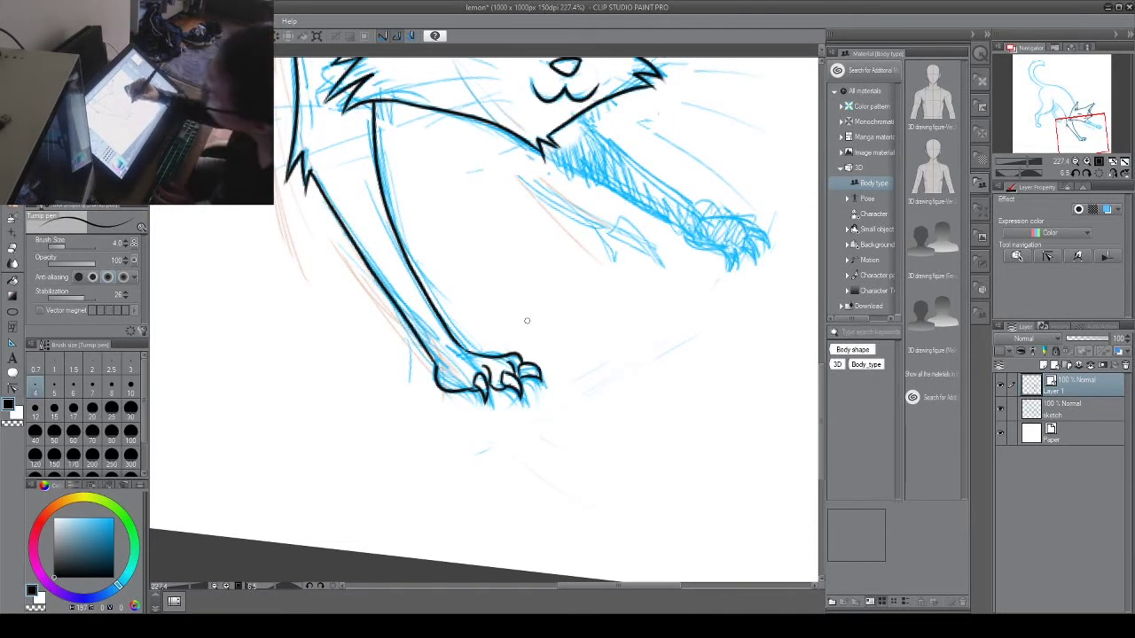
Step: Ink the upper and lower edges of the outstretched far front leg, redoing unsatisfactory strokes
{"action": "left_click_drag", "start_coordinate": [604, 272], "coordinate": [599, 260]}
{"action": "left_click_drag", "start_coordinate": [675, 258], "coordinate": [725, 254]}
{"action": "left_click_drag", "start_coordinate": [798, 160], "coordinate": [529, 269]}
{"action": "left_click_drag", "start_coordinate": [398, 233], "coordinate": [411, 265]}
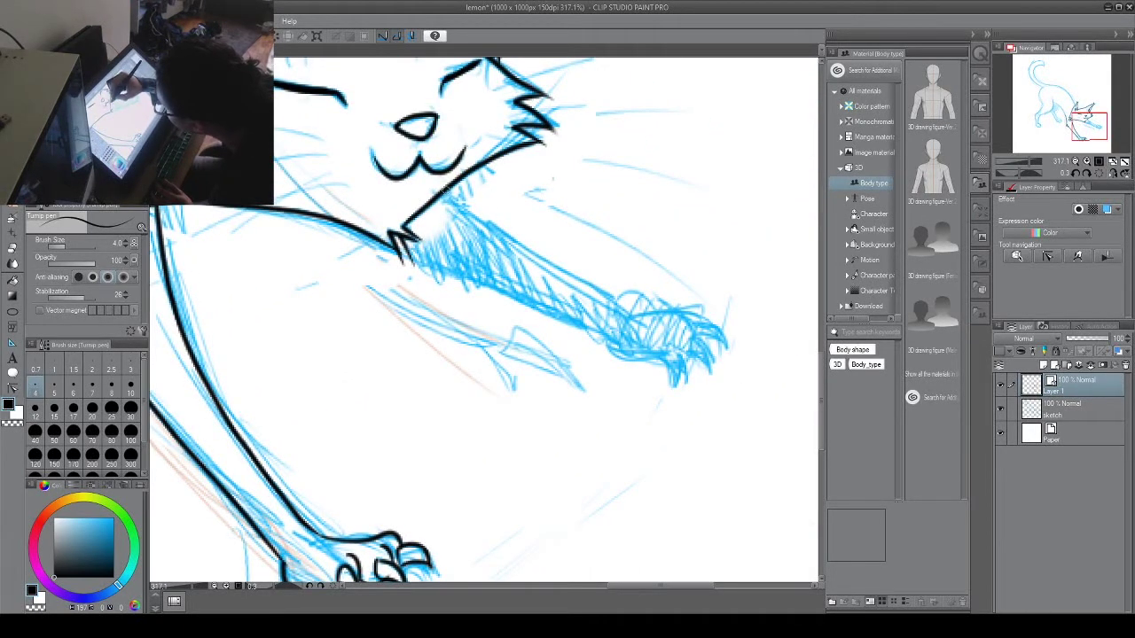
{"action": "left_click_drag", "start_coordinate": [446, 191], "coordinate": [631, 306]}
{"action": "key", "text": "ctrl+z"}
{"action": "key", "text": "ctrl+z"}
{"action": "key", "text": "ctrl+z"}
{"action": "key", "text": "ctrl+z"}
{"action": "left_click_drag", "start_coordinate": [399, 253], "coordinate": [610, 341]}
{"action": "left_click_drag", "start_coordinate": [443, 194], "coordinate": [631, 317]}
{"action": "key", "text": "ctrl+z"}
Step: Ink the far front paw with its toes and claws, joining it to the leg's edges
{"action": "left_click_drag", "start_coordinate": [655, 278], "coordinate": [486, 246]}
{"action": "mouse_move", "coordinate": [452, 310]}
{"action": "left_mouse_down"}
{"action": "mouse_move", "coordinate": [490, 326]}
{"action": "mouse_move", "coordinate": [507, 353]}
{"action": "left_mouse_up"}
{"action": "left_click_drag", "start_coordinate": [510, 319], "coordinate": [507, 353]}
{"action": "key", "text": "ctrl+z"}
{"action": "key", "text": "ctrl+z"}
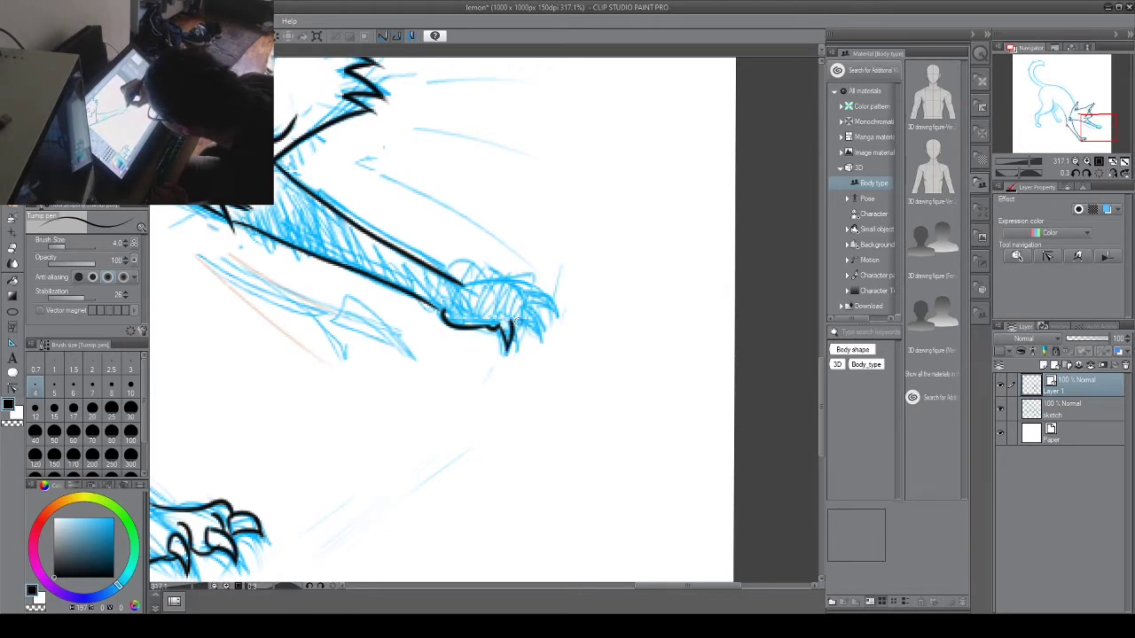
{"action": "left_click_drag", "start_coordinate": [529, 301], "coordinate": [537, 334]}
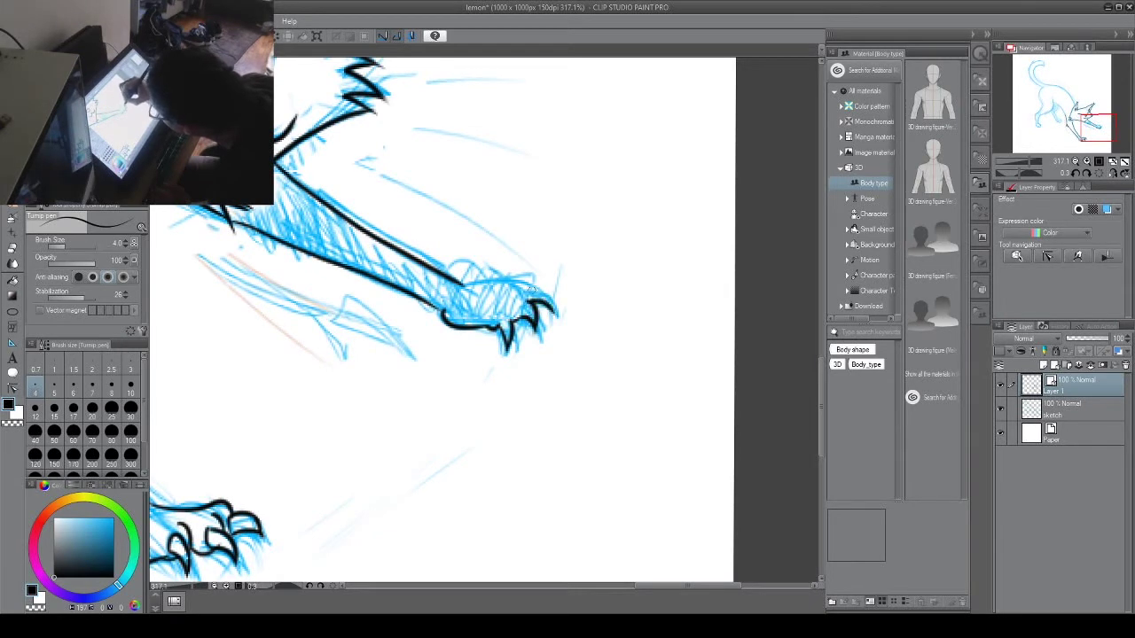
{"action": "left_click_drag", "start_coordinate": [532, 288], "coordinate": [555, 313]}
{"action": "left_click_drag", "start_coordinate": [462, 283], "coordinate": [532, 289]}
Step: Ink the belly line from the chest up to the thigh, erasing the thickened first version and redrawing it thinner
{"action": "mouse_move", "coordinate": [611, 185]}
{"action": "left_mouse_down"}
{"action": "mouse_move", "coordinate": [545, 165]}
{"action": "mouse_move", "coordinate": [552, 361]}
{"action": "left_mouse_up"}
{"action": "left_click_drag", "start_coordinate": [479, 292], "coordinate": [519, 295]}
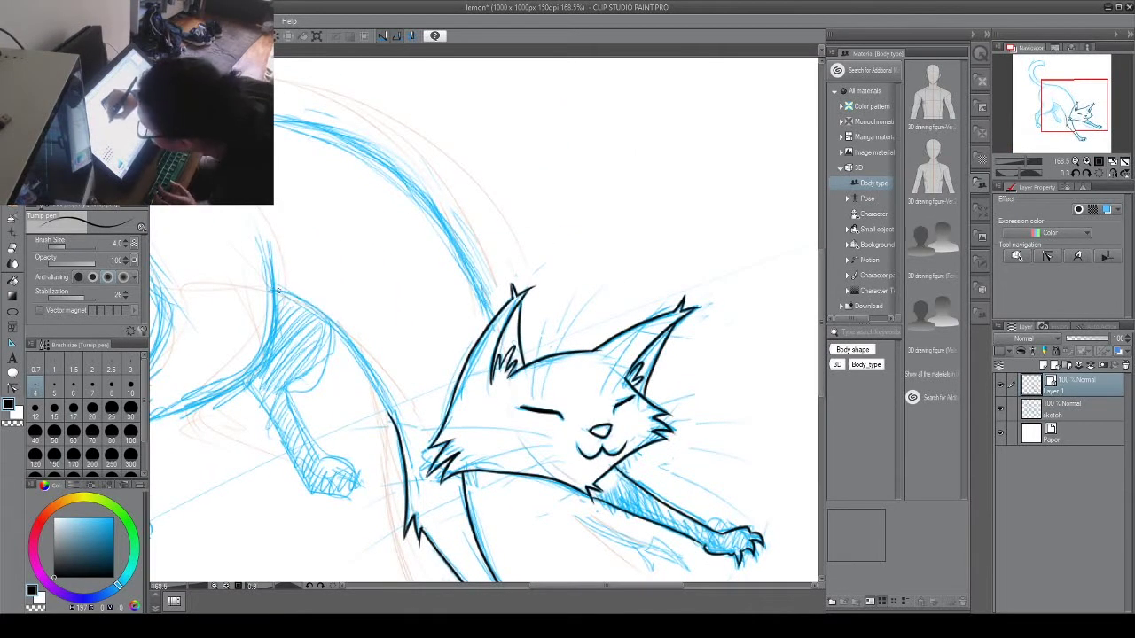
{"action": "mouse_move", "coordinate": [306, 305]}
{"action": "left_mouse_down"}
{"action": "mouse_move", "coordinate": [372, 378]}
{"action": "mouse_move", "coordinate": [397, 431]}
{"action": "left_mouse_up"}
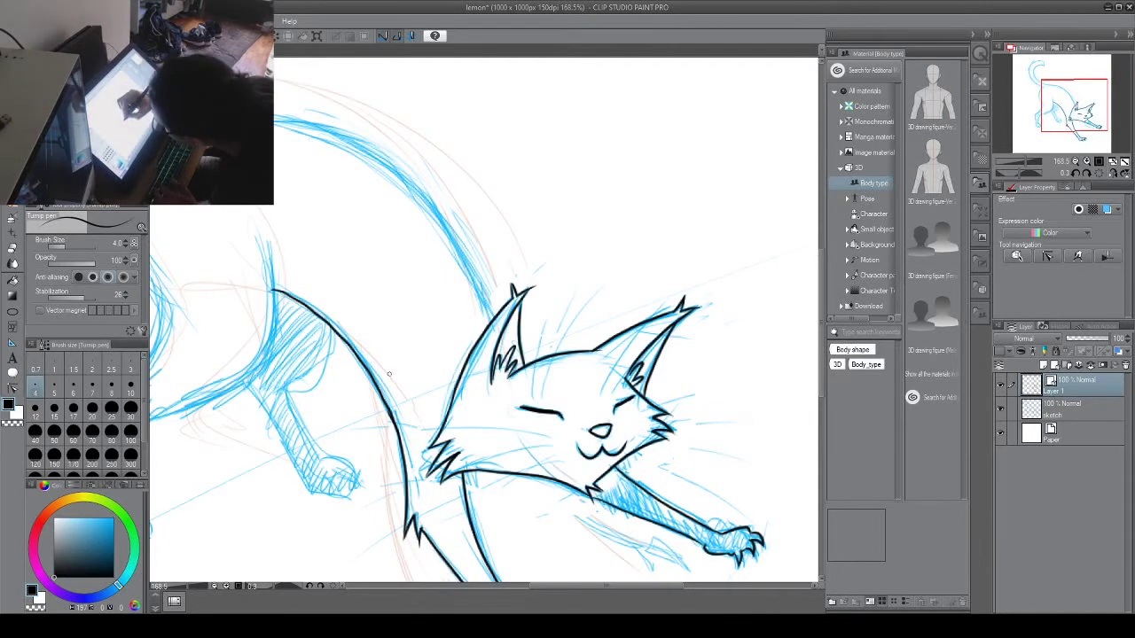
{"action": "mouse_move", "coordinate": [499, 148]}
{"action": "left_mouse_down"}
{"action": "mouse_move", "coordinate": [633, 319]}
{"action": "mouse_move", "coordinate": [611, 257]}
{"action": "left_mouse_up"}
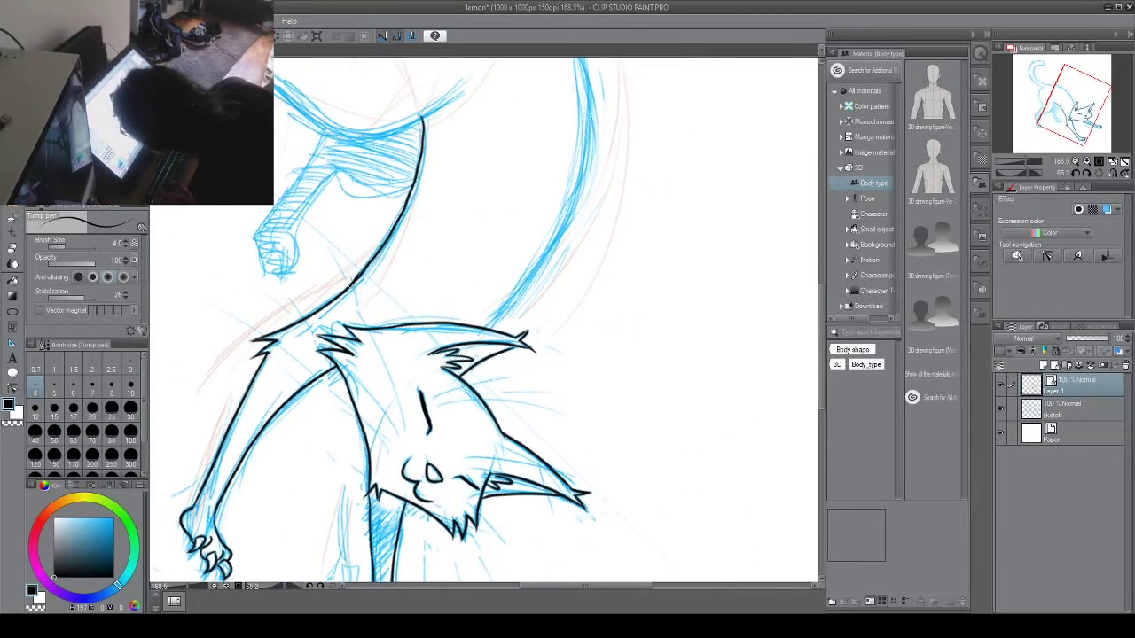
{"action": "mouse_move", "coordinate": [357, 278]}
{"action": "left_mouse_down"}
{"action": "mouse_move", "coordinate": [376, 249]}
{"action": "mouse_move", "coordinate": [352, 283]}
{"action": "left_mouse_up"}
{"action": "left_click_drag", "start_coordinate": [383, 237], "coordinate": [352, 281]}
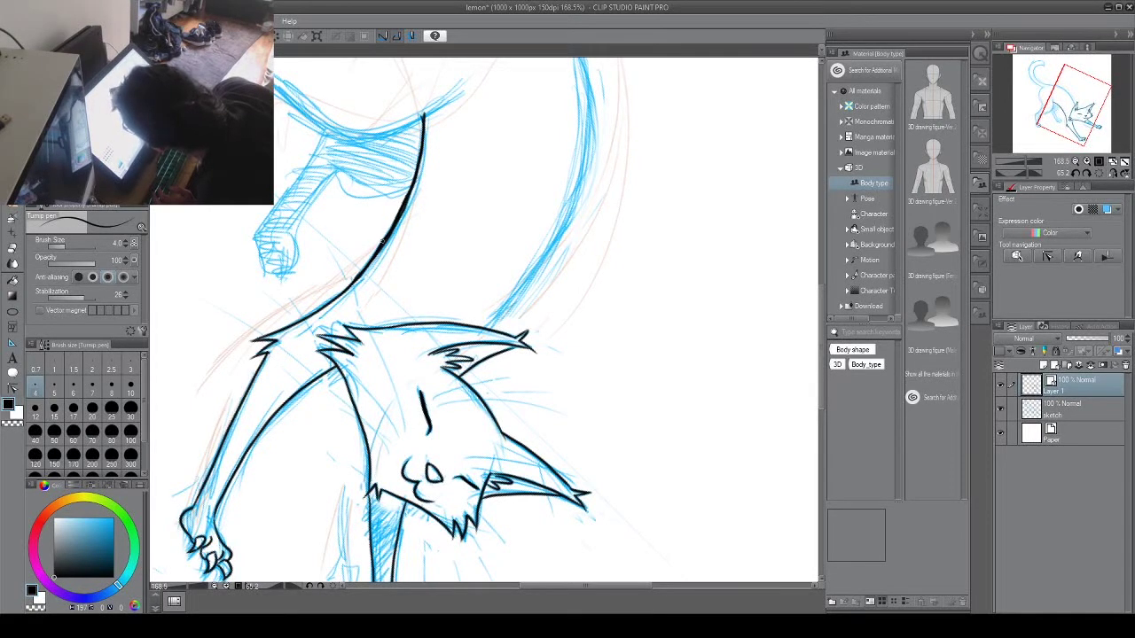
{"action": "left_click", "coordinate": [999, 408]}
{"action": "left_click", "coordinate": [1000, 408]}
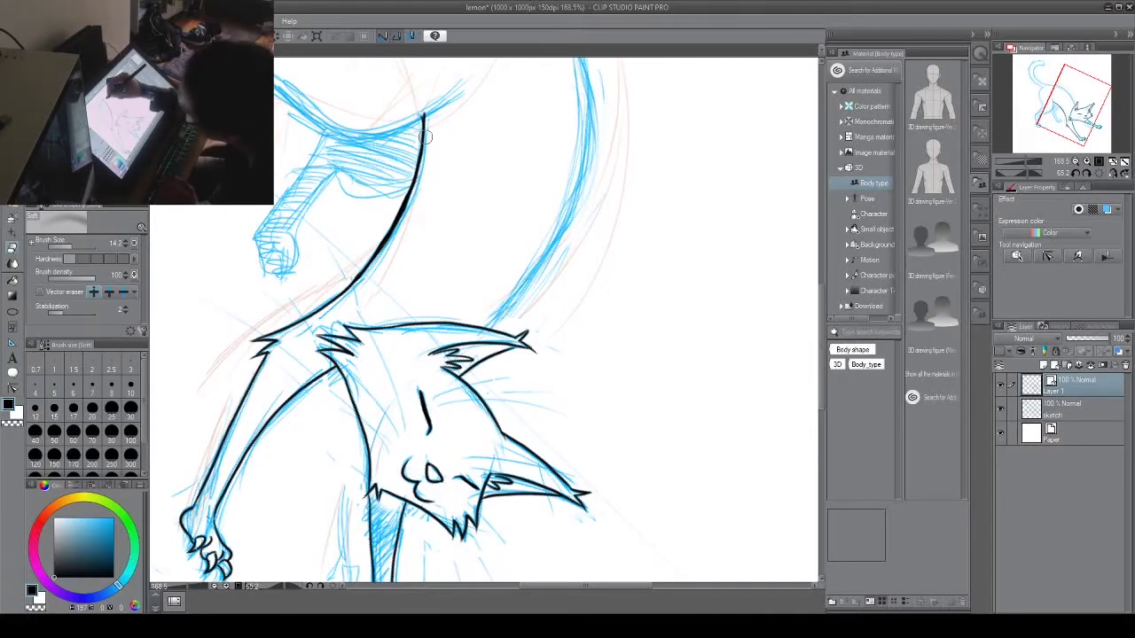
{"action": "mouse_move", "coordinate": [422, 106]}
{"action": "left_mouse_down"}
{"action": "mouse_move", "coordinate": [354, 282]}
{"action": "mouse_move", "coordinate": [413, 146]}
{"action": "mouse_move", "coordinate": [401, 205]}
{"action": "left_mouse_up"}
{"action": "key", "text": "p"}
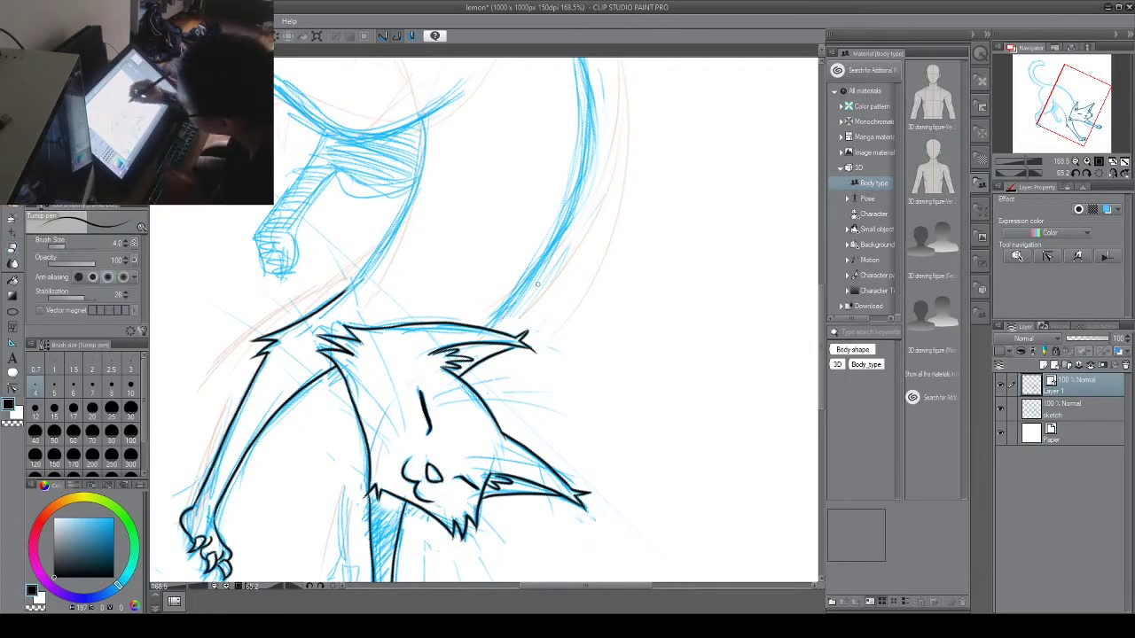
{"action": "left_click_drag", "start_coordinate": [352, 282], "coordinate": [408, 189]}
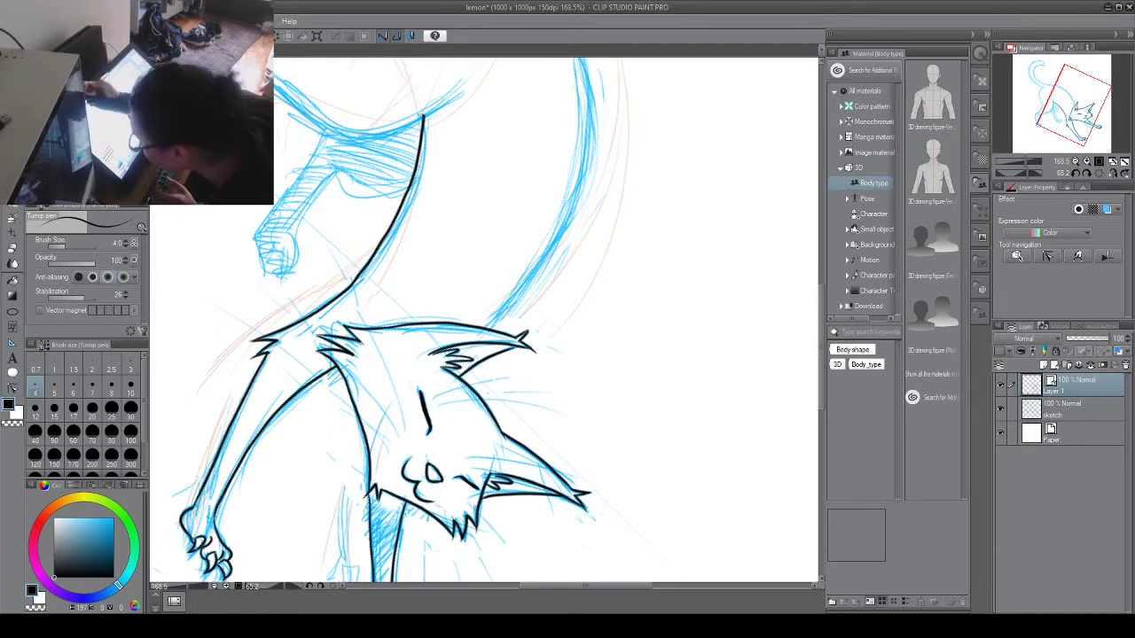
Step: Smooth the belly line with Simplify vector line while the sketch layer is hidden, and return to the Turnip pen with the sketch shown
{"action": "key", "text": "y"}
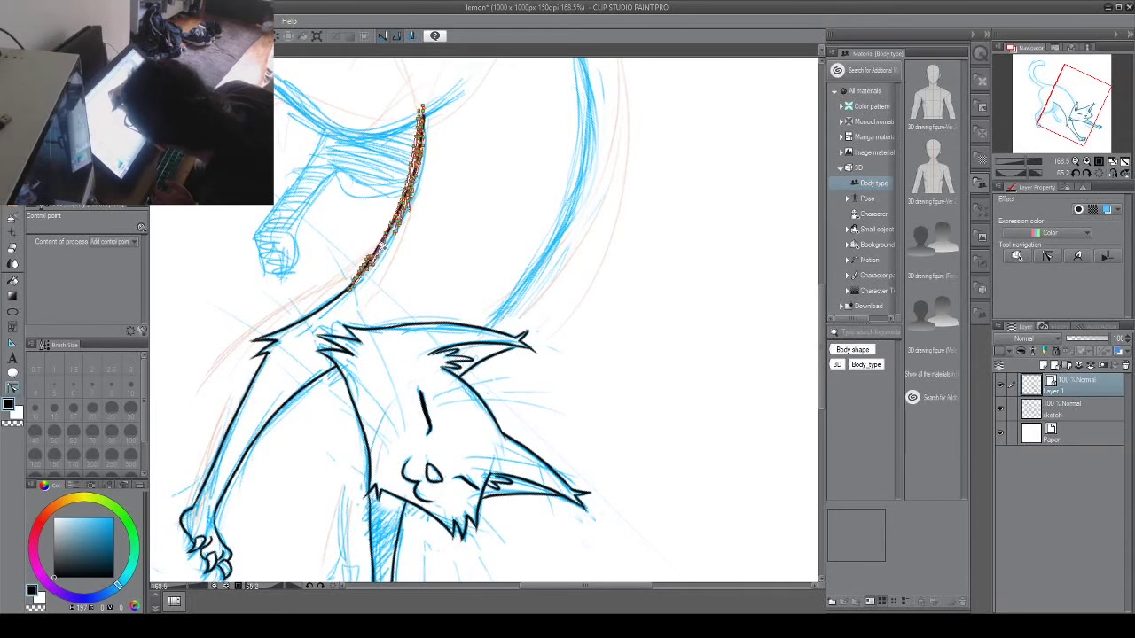
{"action": "left_click", "coordinate": [999, 406]}
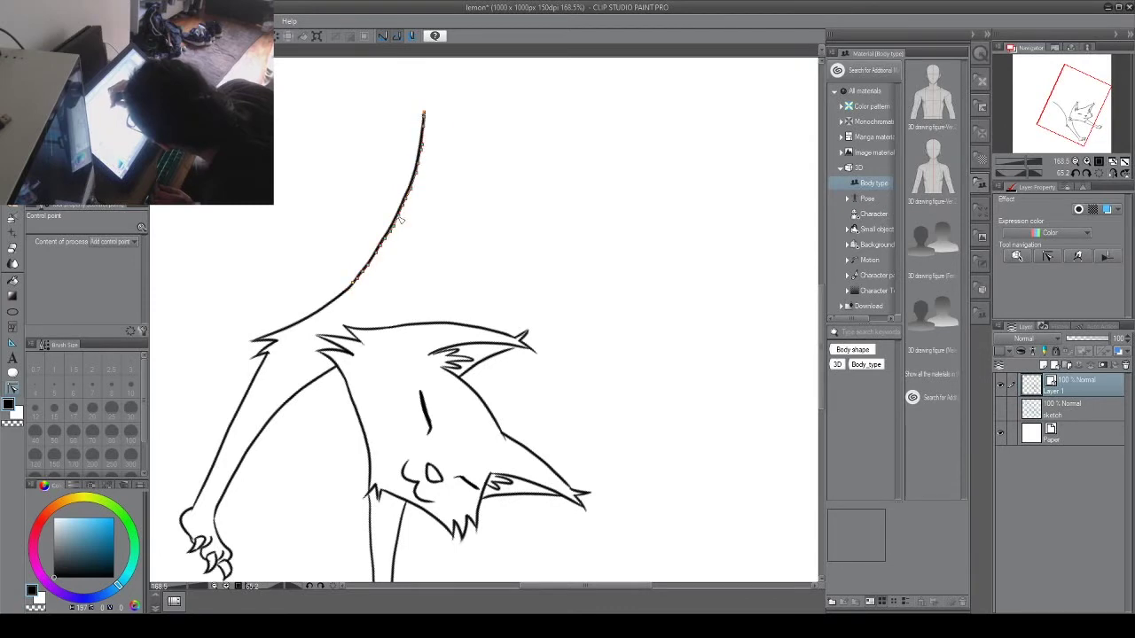
{"action": "left_click", "coordinate": [411, 36]}
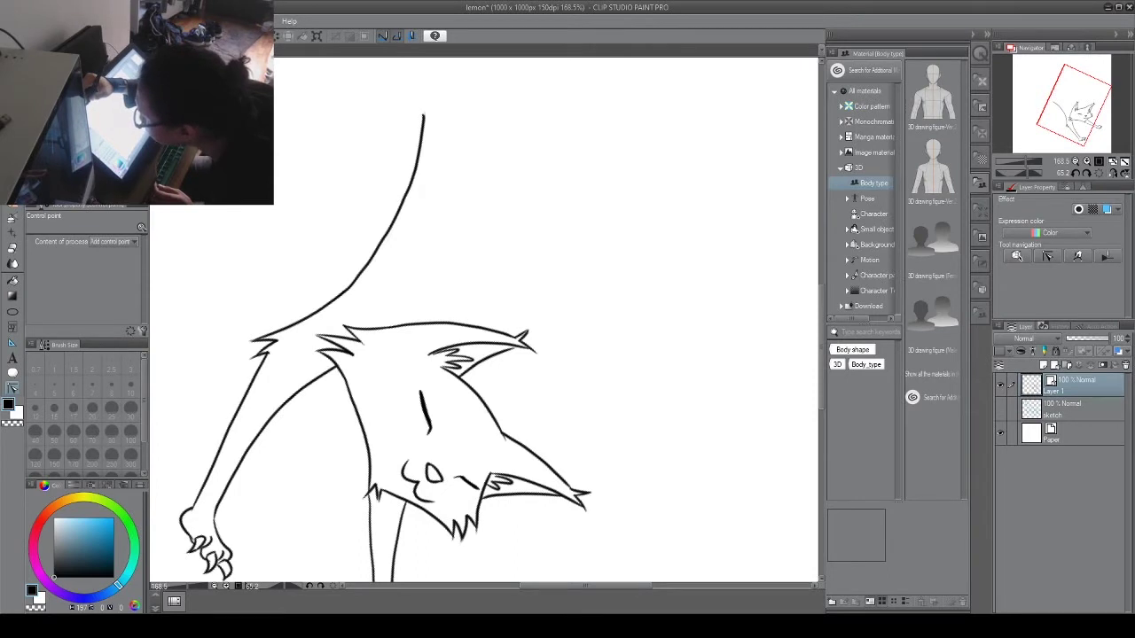
{"action": "left_click", "coordinate": [84, 102]}
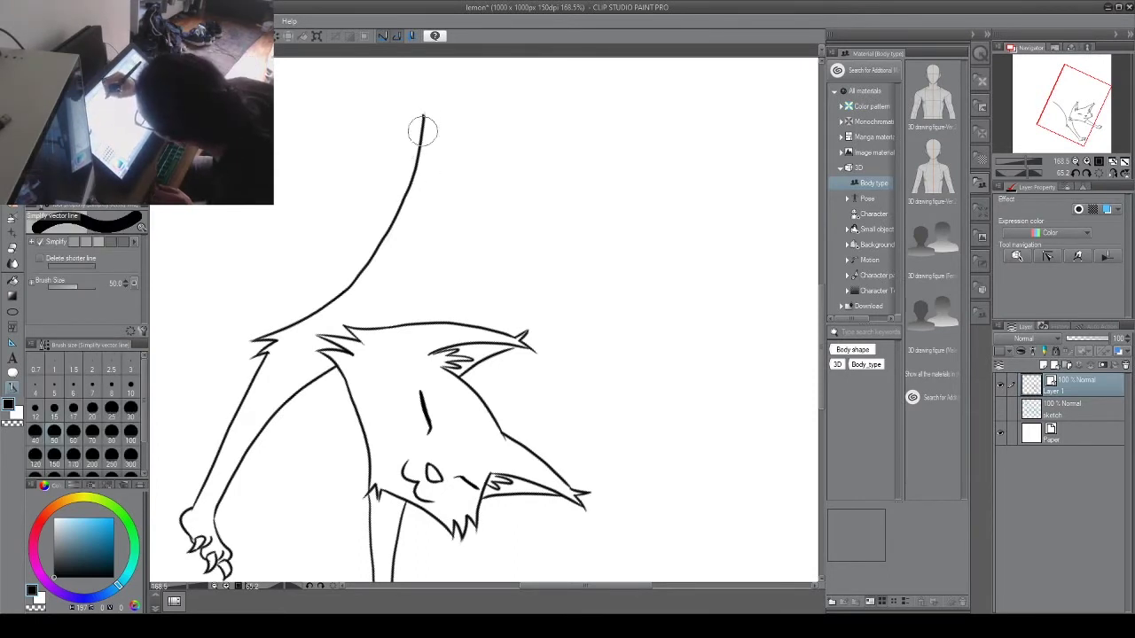
{"action": "left_click_drag", "start_coordinate": [424, 117], "coordinate": [401, 215]}
{"action": "mouse_move", "coordinate": [346, 288]}
{"action": "left_mouse_down"}
{"action": "mouse_move", "coordinate": [397, 215]}
{"action": "mouse_move", "coordinate": [416, 112]}
{"action": "left_mouse_up"}
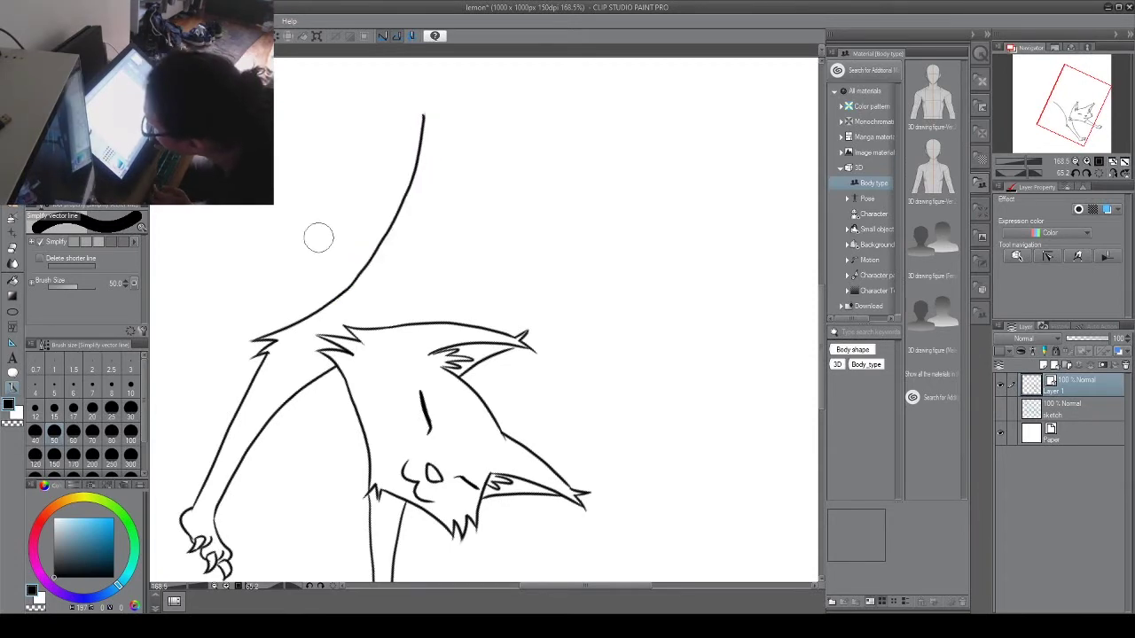
{"action": "mouse_move", "coordinate": [379, 254]}
{"action": "left_mouse_down"}
{"action": "mouse_move", "coordinate": [359, 272]}
{"action": "mouse_move", "coordinate": [420, 99]}
{"action": "left_mouse_up"}
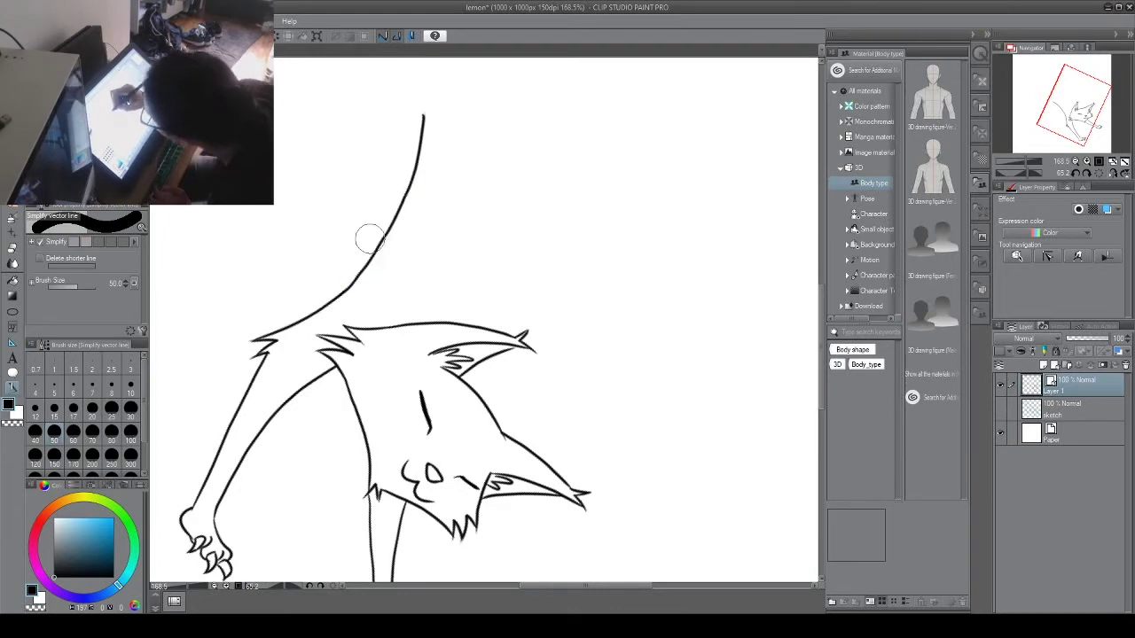
{"action": "mouse_move", "coordinate": [351, 287]}
{"action": "left_mouse_down"}
{"action": "mouse_move", "coordinate": [386, 245]}
{"action": "mouse_move", "coordinate": [422, 104]}
{"action": "left_mouse_up"}
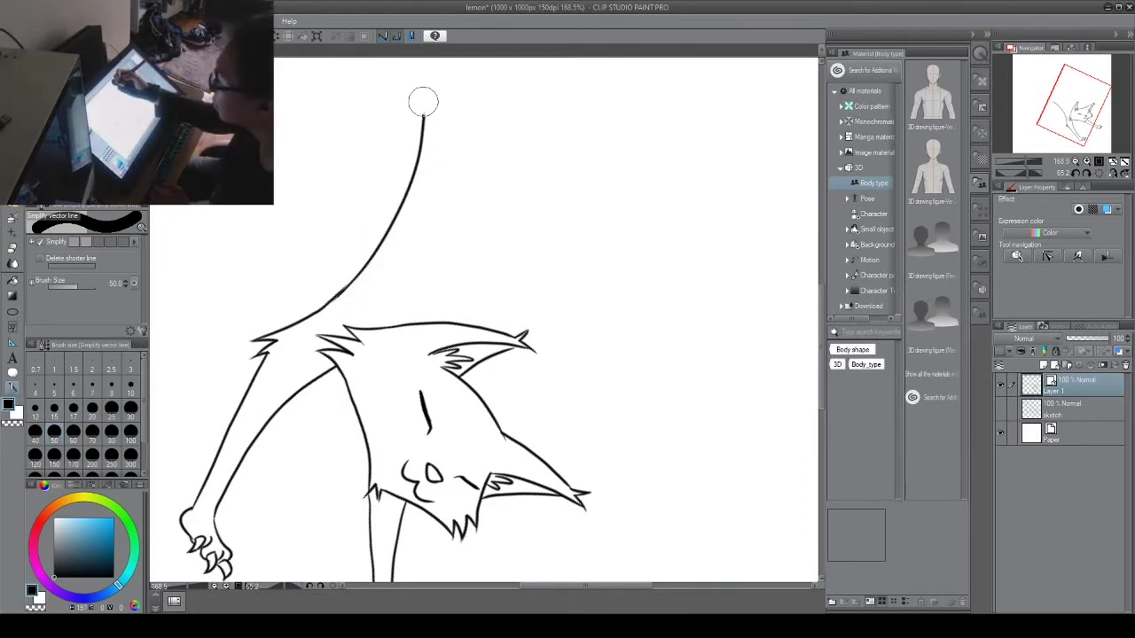
{"action": "left_click", "coordinate": [1001, 408]}
{"action": "left_click_drag", "start_coordinate": [476, 177], "coordinate": [588, 373]}
{"action": "key", "text": "p"}
{"action": "left_click_drag", "start_coordinate": [643, 200], "coordinate": [455, 248]}
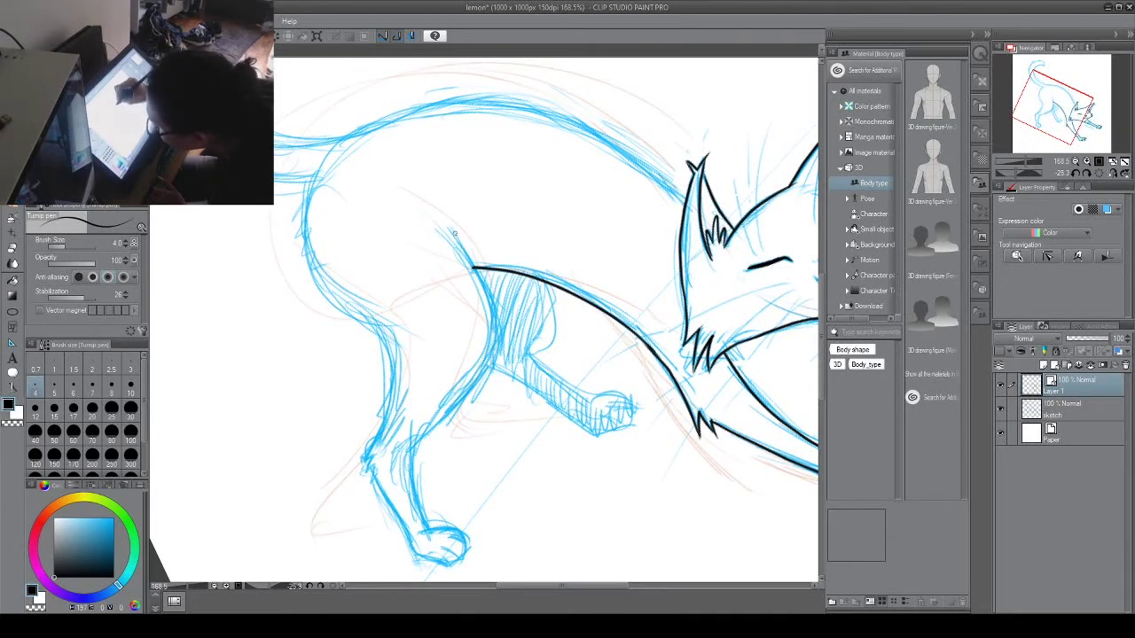
{"action": "mouse_move", "coordinate": [472, 266]}
{"action": "left_mouse_down"}
{"action": "mouse_move", "coordinate": [477, 380]}
{"action": "mouse_move", "coordinate": [424, 440]}
{"action": "mouse_move", "coordinate": [411, 530]}
{"action": "left_mouse_up"}
{"action": "key", "text": "ctrl+z"}
{"action": "left_click_drag", "start_coordinate": [448, 229], "coordinate": [485, 297]}
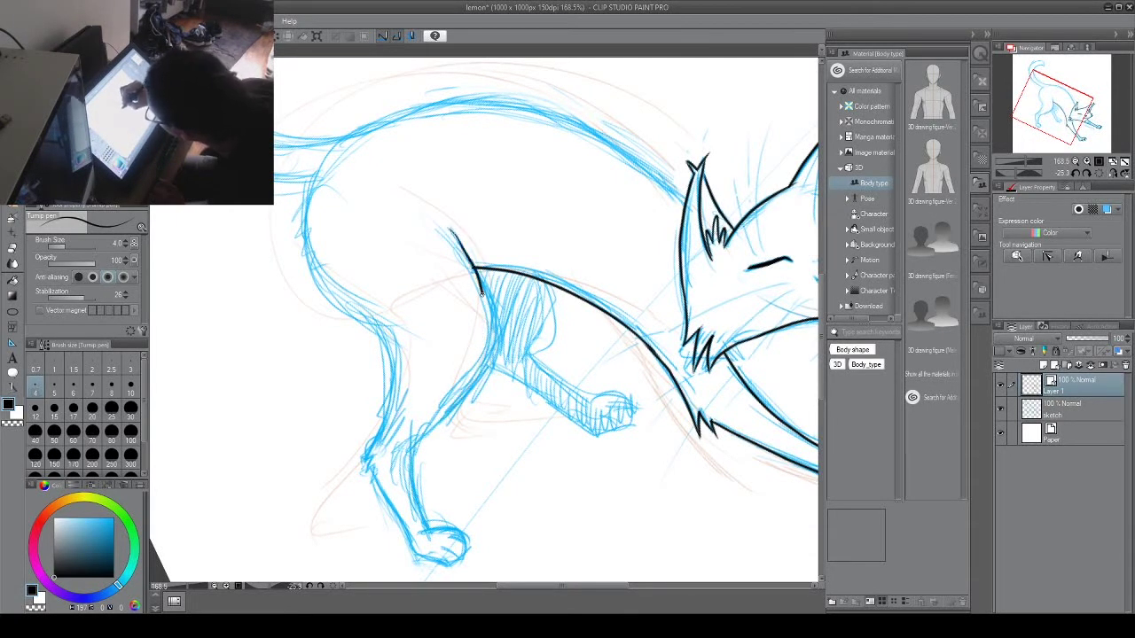
{"action": "key", "text": "ctrl+z"}
{"action": "key", "text": "ctrl+z"}
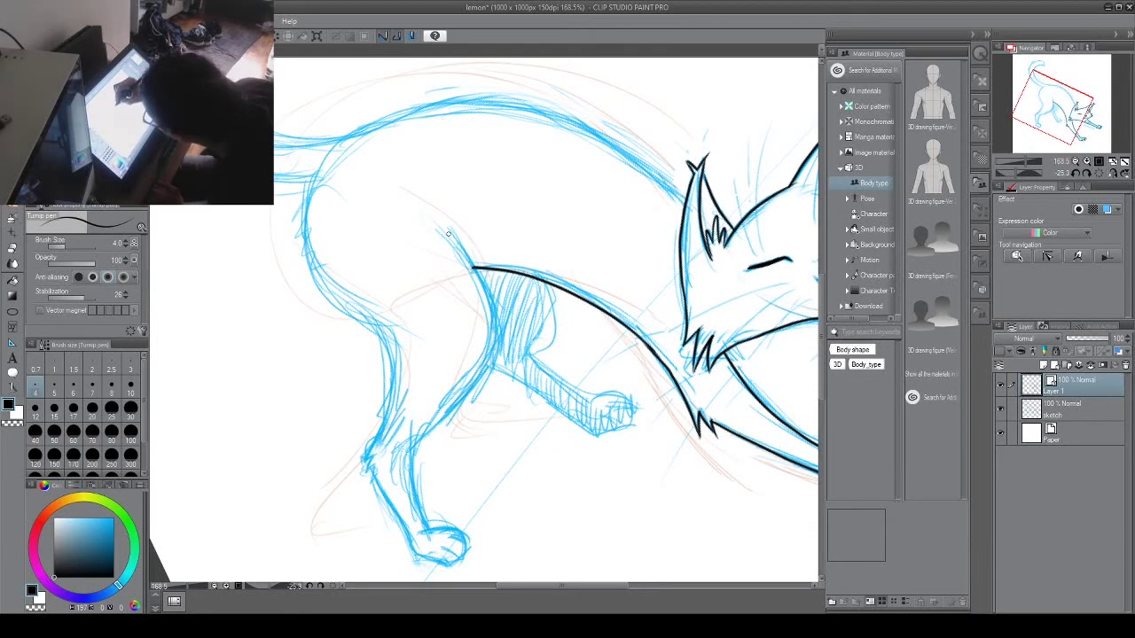
{"action": "left_click_drag", "start_coordinate": [476, 268], "coordinate": [484, 300]}
{"action": "key", "text": "ctrl+z"}
Step: Ink the near hind leg's front and back edges with a fur tuft at the hock, joining them with the paw outline
{"action": "mouse_move", "coordinate": [623, 200]}
{"action": "left_mouse_down"}
{"action": "mouse_move", "coordinate": [638, 218]}
{"action": "mouse_move", "coordinate": [311, 381]}
{"action": "left_mouse_up"}
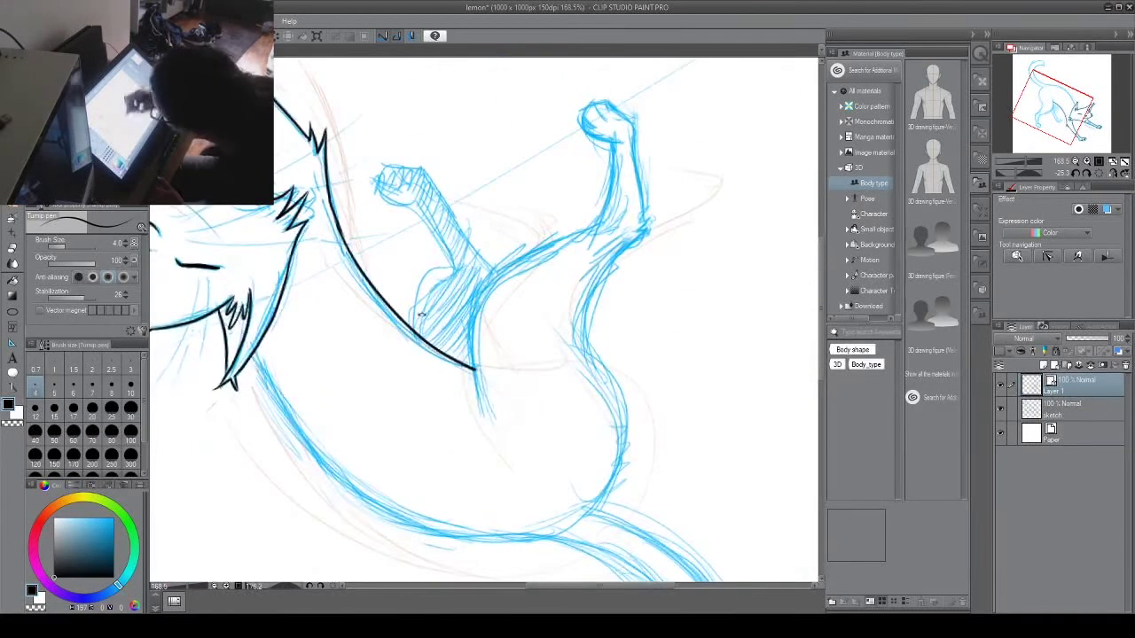
{"action": "mouse_move", "coordinate": [476, 365]}
{"action": "left_mouse_down"}
{"action": "mouse_move", "coordinate": [545, 254]}
{"action": "mouse_move", "coordinate": [592, 227]}
{"action": "mouse_move", "coordinate": [611, 138]}
{"action": "left_mouse_up"}
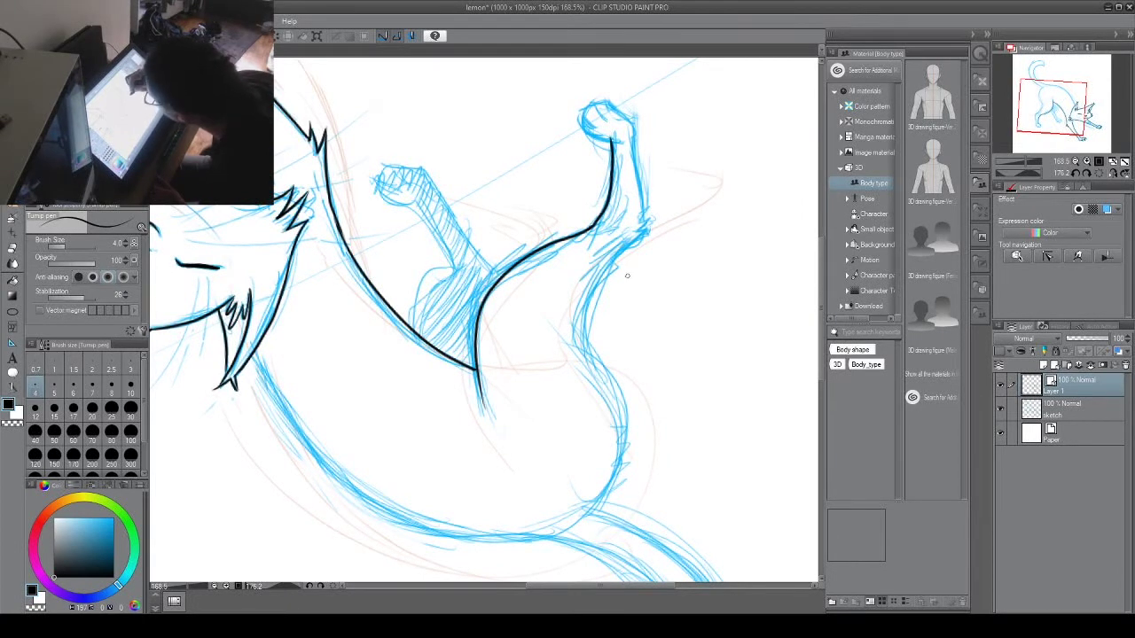
{"action": "mouse_move", "coordinate": [616, 430]}
{"action": "left_mouse_down"}
{"action": "mouse_move", "coordinate": [581, 323]}
{"action": "mouse_move", "coordinate": [605, 259]}
{"action": "mouse_move", "coordinate": [649, 230]}
{"action": "left_mouse_up"}
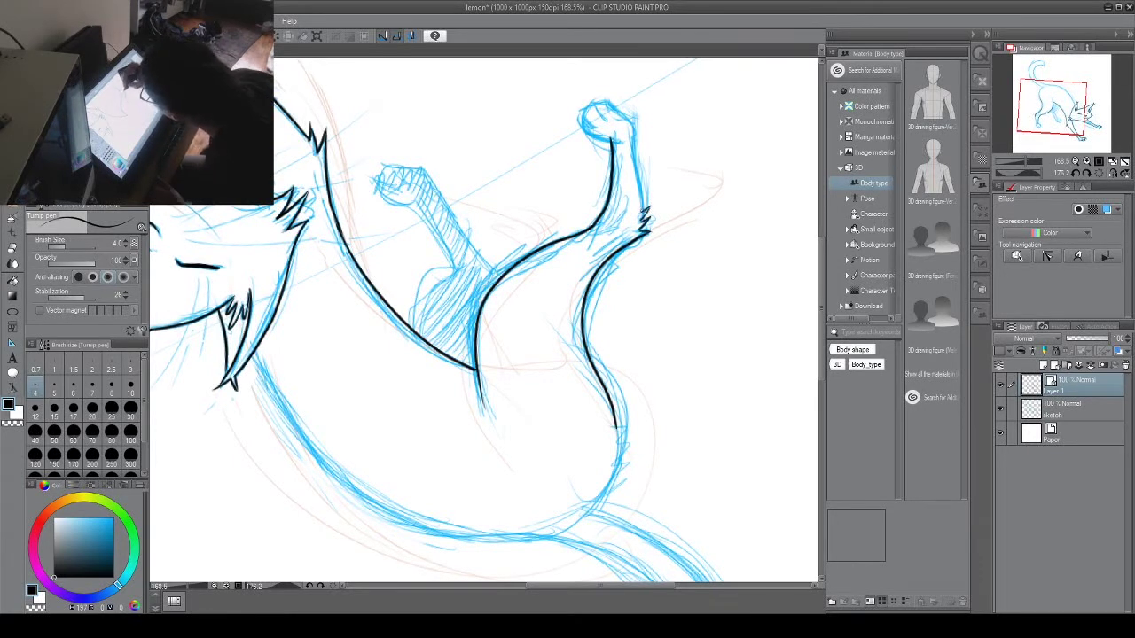
{"action": "left_click_drag", "start_coordinate": [608, 136], "coordinate": [581, 125]}
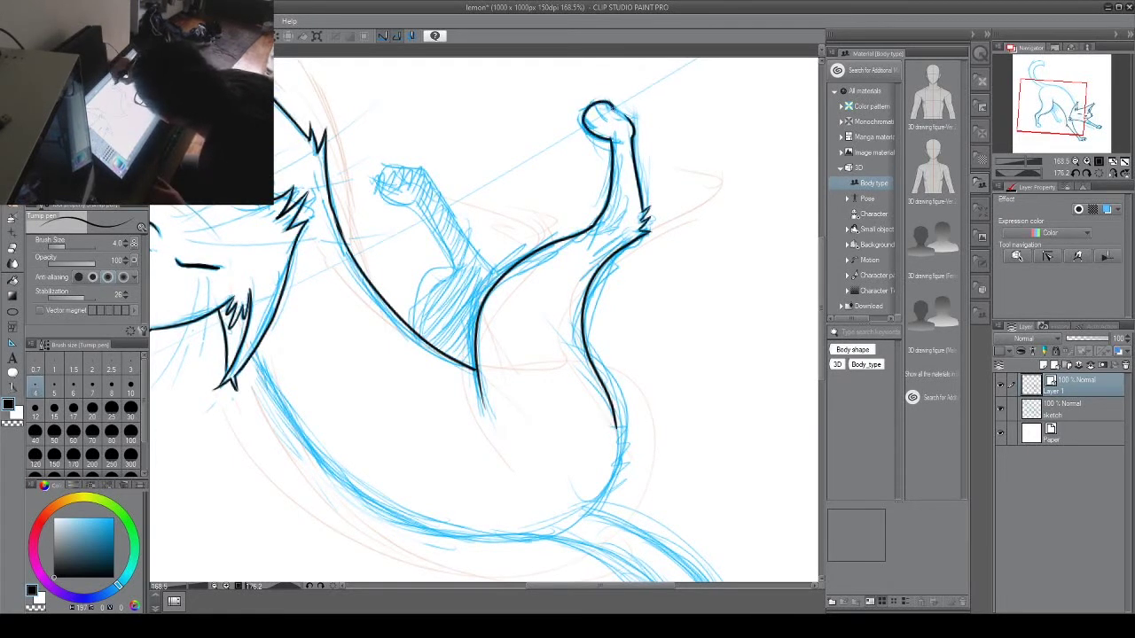
Step: Ink the far hind leg with its rounded paw and thigh curve, trimming the paw's underside and redoing the thigh stroke
{"action": "mouse_move", "coordinate": [665, 115]}
{"action": "left_mouse_down"}
{"action": "mouse_move", "coordinate": [473, 570]}
{"action": "mouse_move", "coordinate": [315, 443]}
{"action": "left_mouse_up"}
{"action": "left_click_drag", "start_coordinate": [630, 371], "coordinate": [602, 281]}
{"action": "left_click_drag", "start_coordinate": [441, 266], "coordinate": [507, 369]}
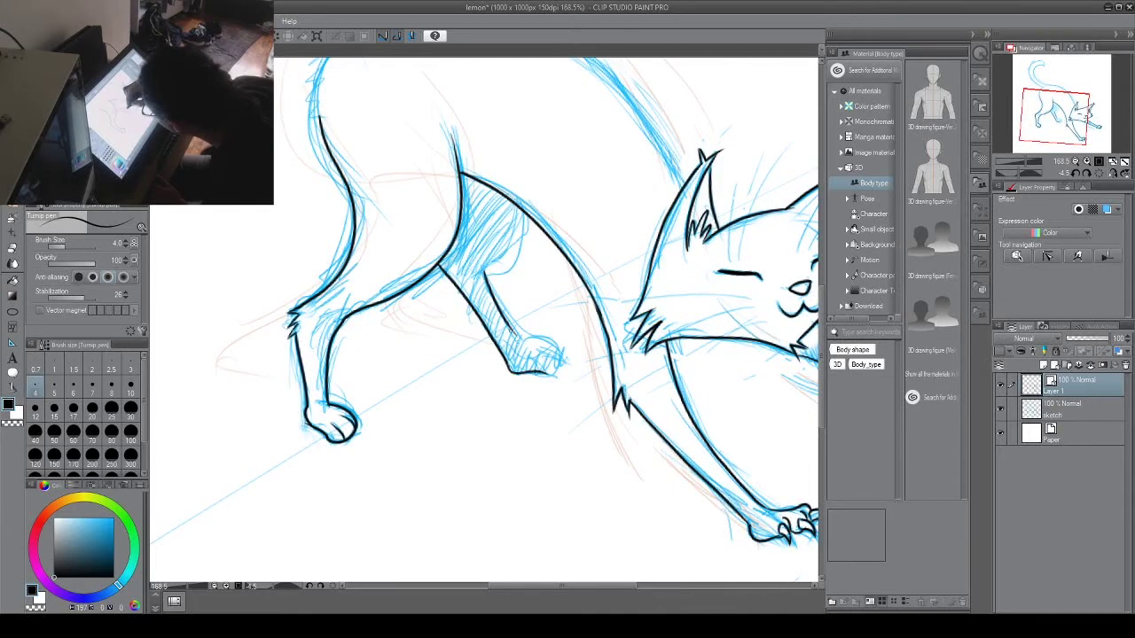
{"action": "key", "text": "e"}
{"action": "left_click_drag", "start_coordinate": [546, 373], "coordinate": [530, 374]}
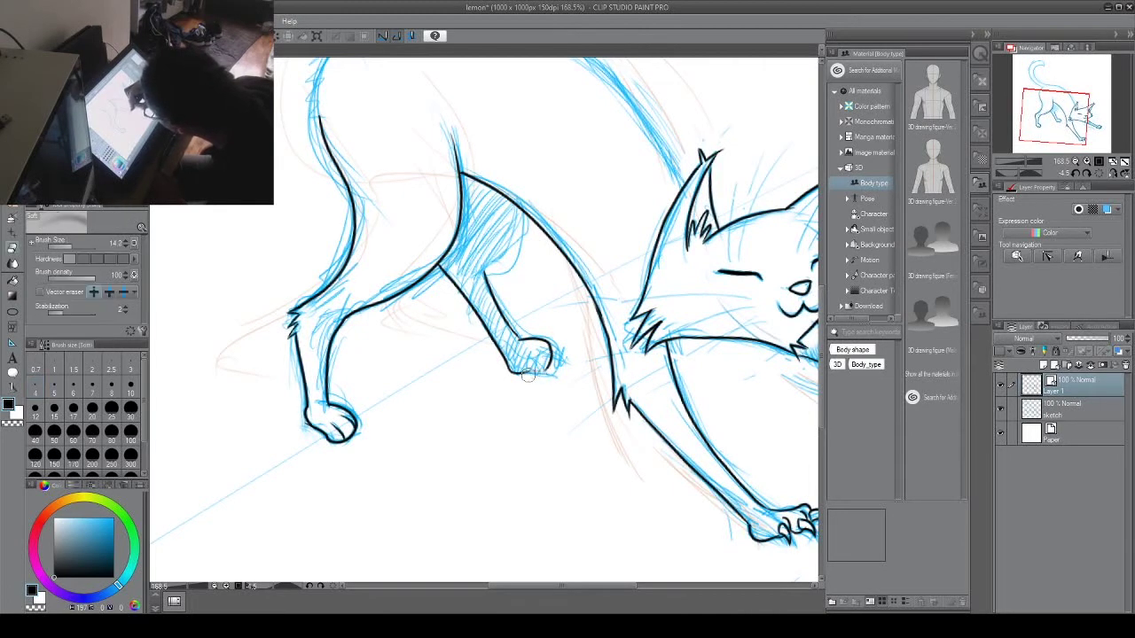
{"action": "key", "text": "p"}
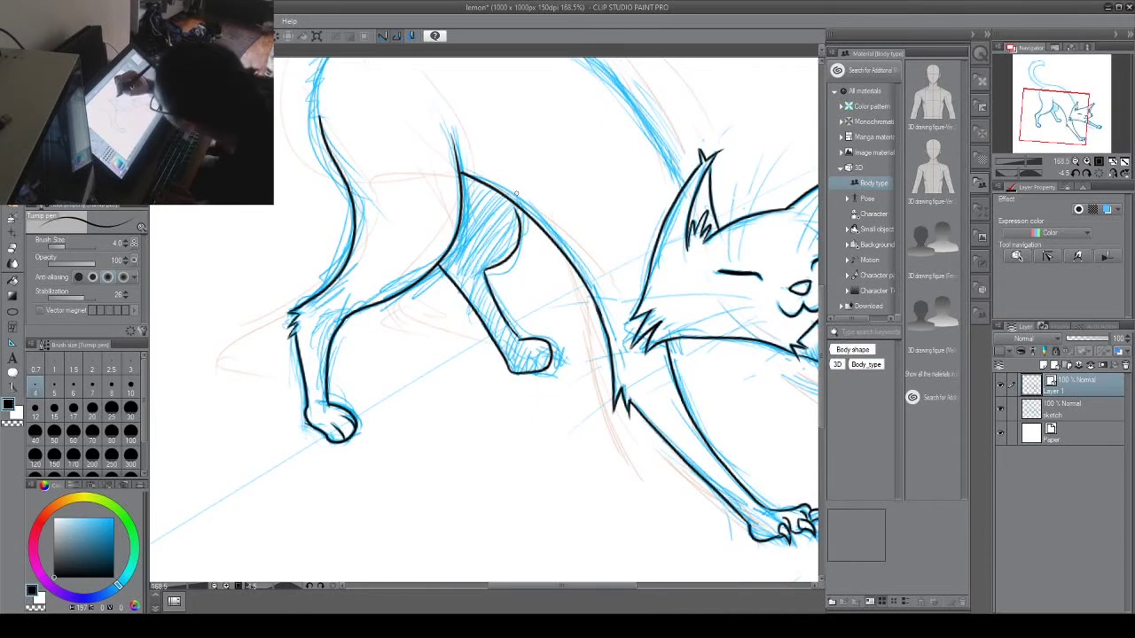
{"action": "key", "text": "ctrl+z"}
{"action": "left_click_drag", "start_coordinate": [517, 206], "coordinate": [521, 232]}
Step: Ink jagged fur down the rump from the tail base to the near hind leg's back edge, redoing the first tuft
{"action": "left_click_drag", "start_coordinate": [575, 166], "coordinate": [613, 233]}
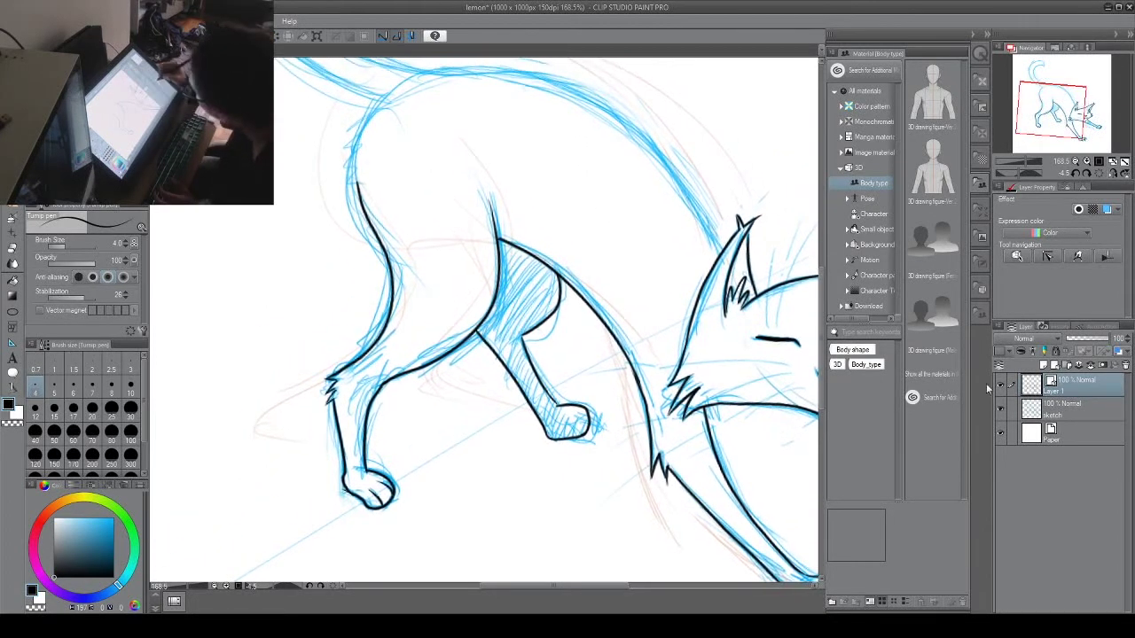
{"action": "left_click", "coordinate": [1002, 409]}
{"action": "left_click", "coordinate": [1001, 408]}
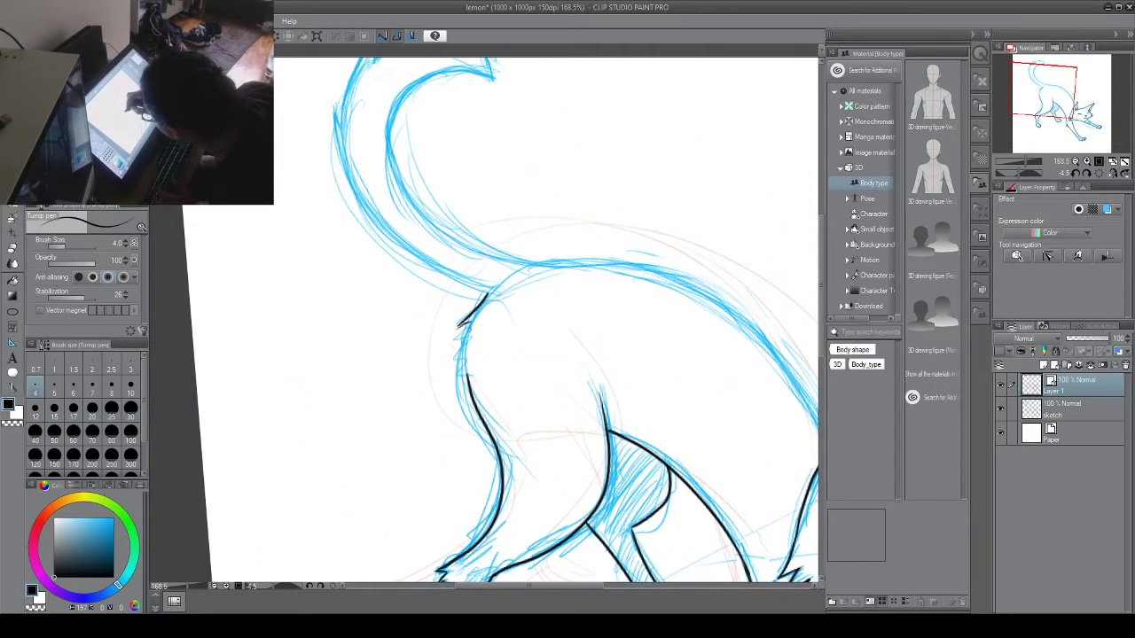
{"action": "key", "text": "ctrl+z"}
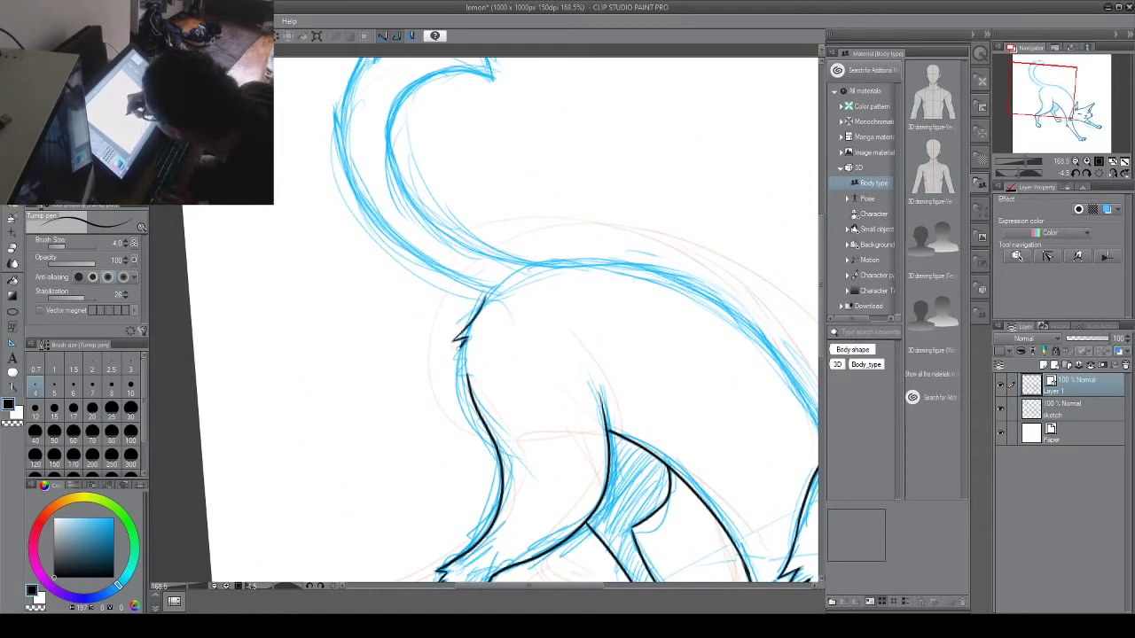
{"action": "left_click_drag", "start_coordinate": [461, 345], "coordinate": [454, 360]}
Step: Ink the back from the near ear to the tail base and on along the tail's inner curve, redoing uneven strokes
{"action": "left_click_drag", "start_coordinate": [690, 320], "coordinate": [438, 255]}
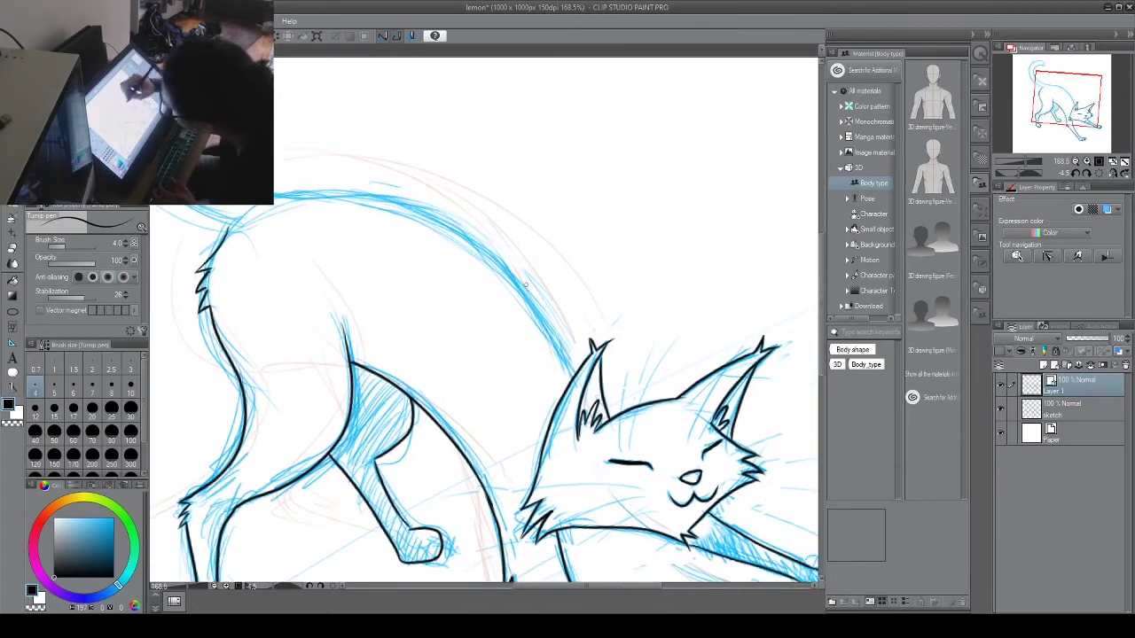
{"action": "left_click_drag", "start_coordinate": [372, 204], "coordinate": [550, 449]}
{"action": "mouse_move", "coordinate": [603, 191]}
{"action": "left_mouse_down"}
{"action": "mouse_move", "coordinate": [653, 233]}
{"action": "mouse_move", "coordinate": [673, 286]}
{"action": "left_mouse_up"}
{"action": "mouse_move", "coordinate": [396, 409]}
{"action": "left_mouse_down"}
{"action": "mouse_move", "coordinate": [352, 329]}
{"action": "mouse_move", "coordinate": [381, 181]}
{"action": "mouse_move", "coordinate": [463, 169]}
{"action": "mouse_move", "coordinate": [482, 199]}
{"action": "mouse_move", "coordinate": [351, 322]}
{"action": "mouse_move", "coordinate": [418, 164]}
{"action": "mouse_move", "coordinate": [487, 197]}
{"action": "mouse_move", "coordinate": [498, 233]}
{"action": "left_mouse_up"}
{"action": "key", "text": "ctrl+z"}
{"action": "mouse_move", "coordinate": [413, 410]}
{"action": "left_mouse_down"}
{"action": "mouse_move", "coordinate": [448, 162]}
{"action": "mouse_move", "coordinate": [453, 250]}
{"action": "mouse_move", "coordinate": [390, 459]}
{"action": "left_mouse_up"}
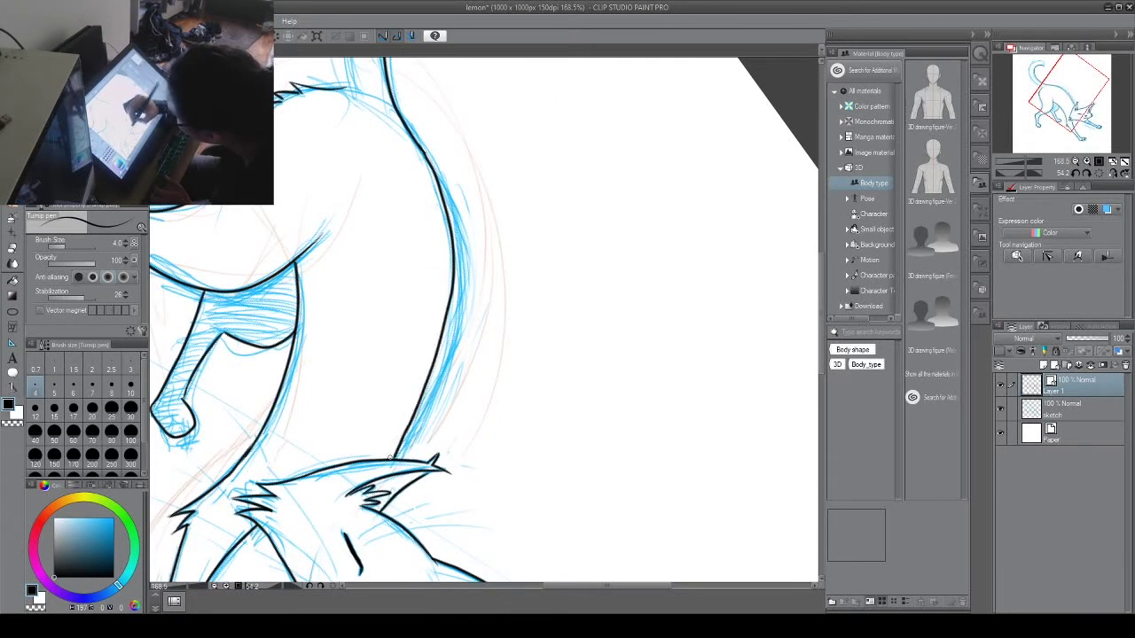
{"action": "key", "text": "ctrl+z"}
{"action": "mouse_move", "coordinate": [443, 188]}
{"action": "left_mouse_down"}
{"action": "mouse_move", "coordinate": [460, 298]}
{"action": "mouse_move", "coordinate": [420, 422]}
{"action": "left_mouse_up"}
Step: Smooth the back line and the tail's inner curve with Simplify vector line while the sketch layer is hidden
{"action": "left_click_drag", "start_coordinate": [655, 204], "coordinate": [411, 127]}
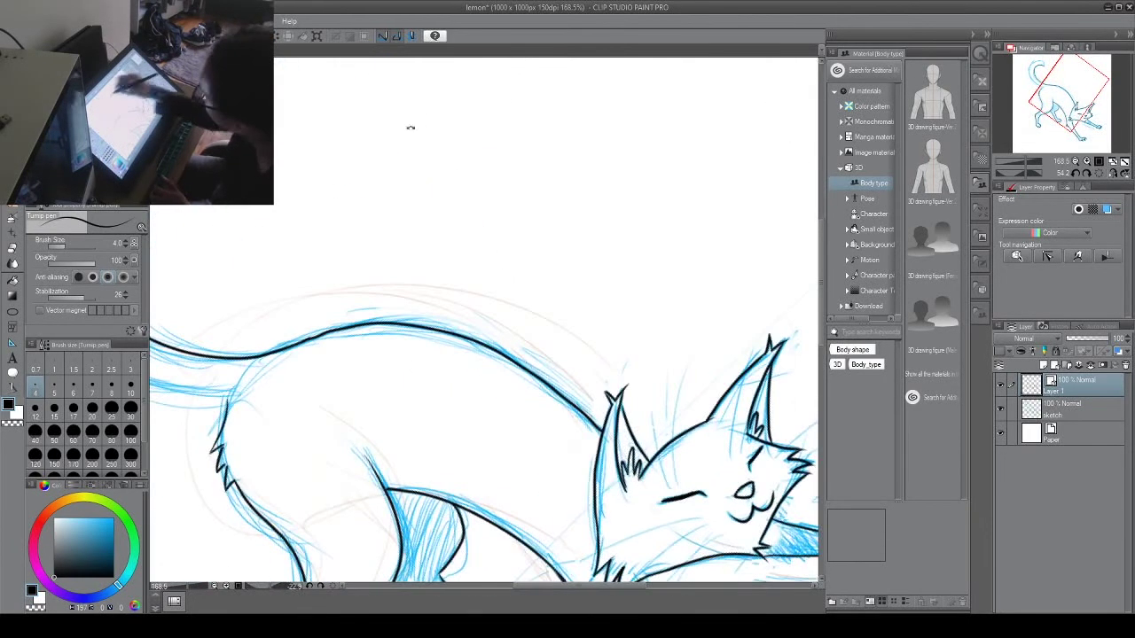
{"action": "left_click", "coordinate": [999, 408]}
{"action": "left_click_drag", "start_coordinate": [512, 281], "coordinate": [683, 244]}
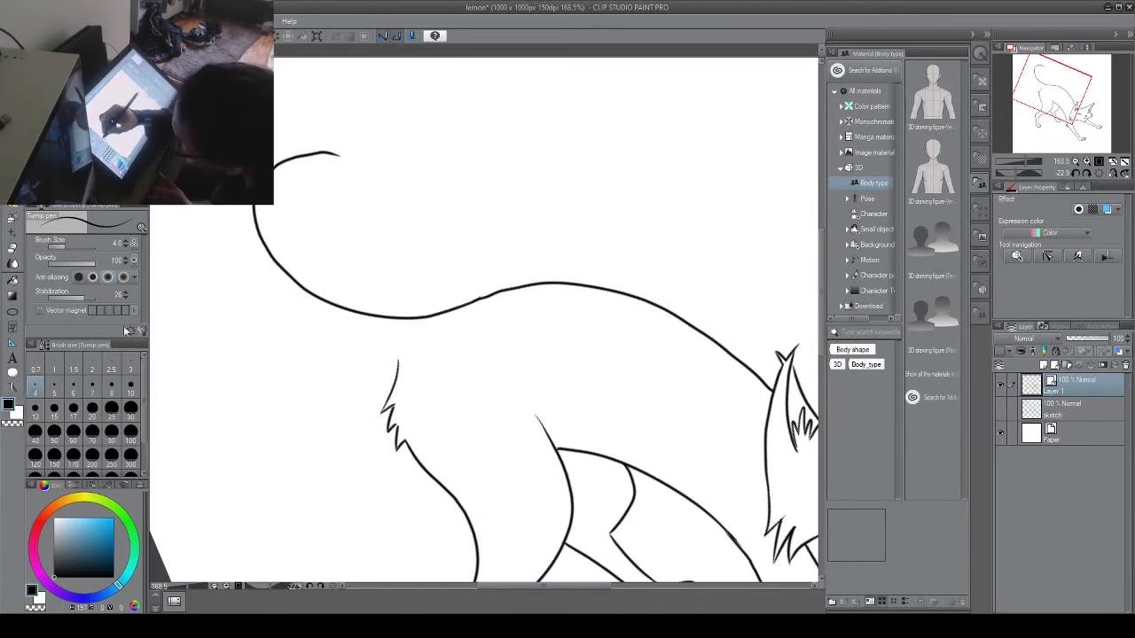
{"action": "left_click", "coordinate": [13, 388]}
{"action": "mouse_move", "coordinate": [454, 304]}
{"action": "left_mouse_down"}
{"action": "mouse_move", "coordinate": [653, 297]}
{"action": "mouse_move", "coordinate": [772, 381]}
{"action": "left_mouse_up"}
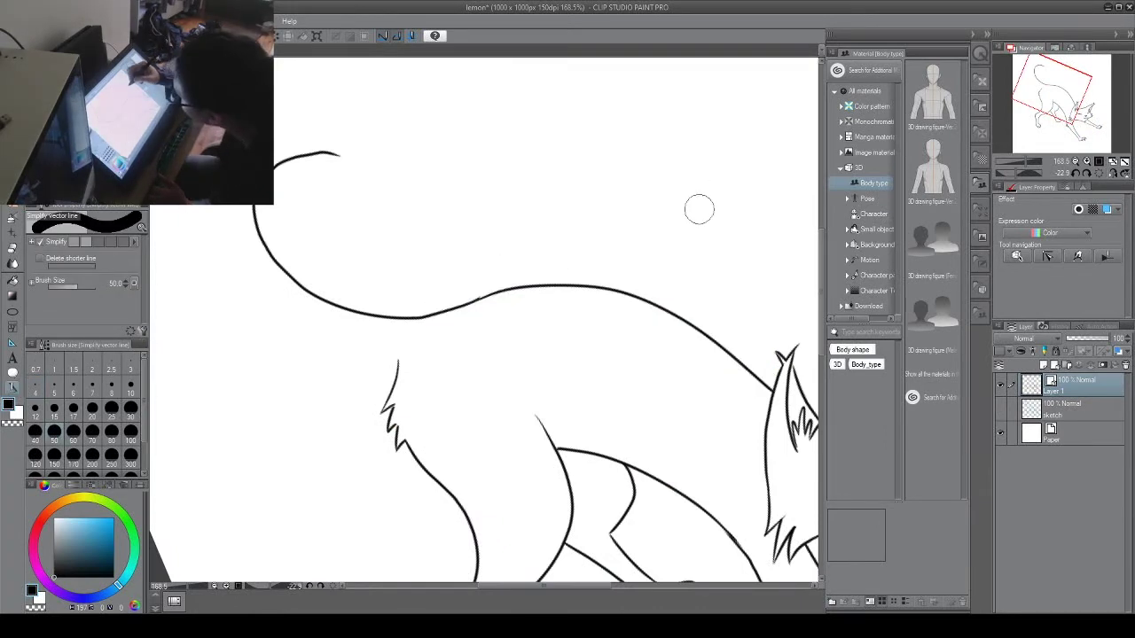
{"action": "left_click_drag", "start_coordinate": [324, 152], "coordinate": [279, 164]}
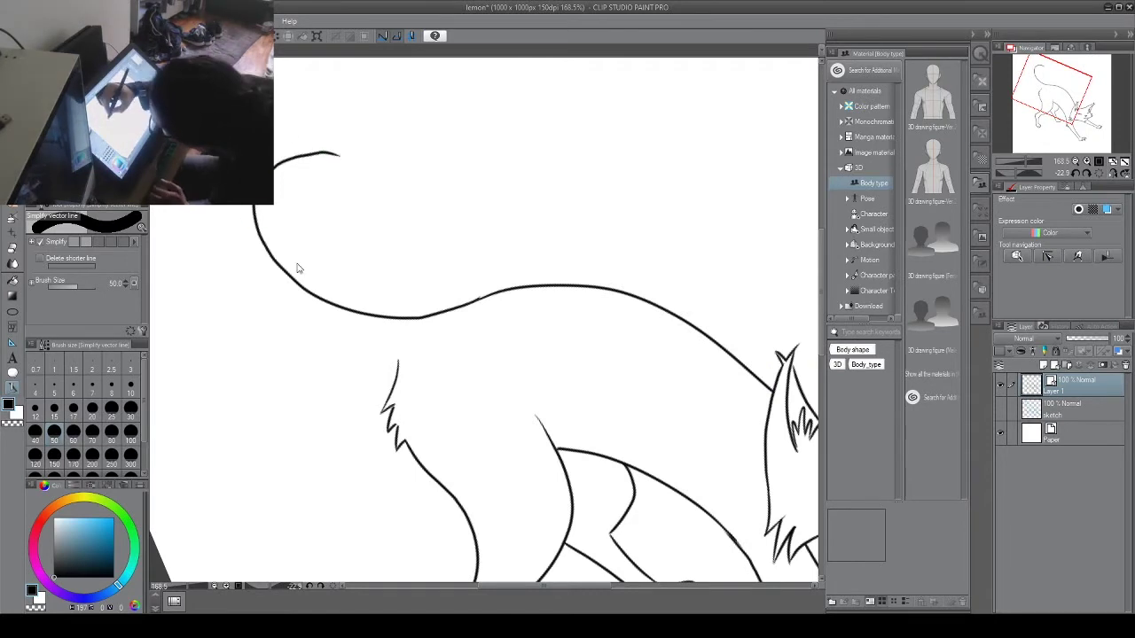
{"action": "mouse_move", "coordinate": [330, 297]}
{"action": "left_mouse_down"}
{"action": "mouse_move", "coordinate": [275, 251]}
{"action": "mouse_move", "coordinate": [302, 165]}
{"action": "mouse_move", "coordinate": [335, 152]}
{"action": "left_mouse_up"}
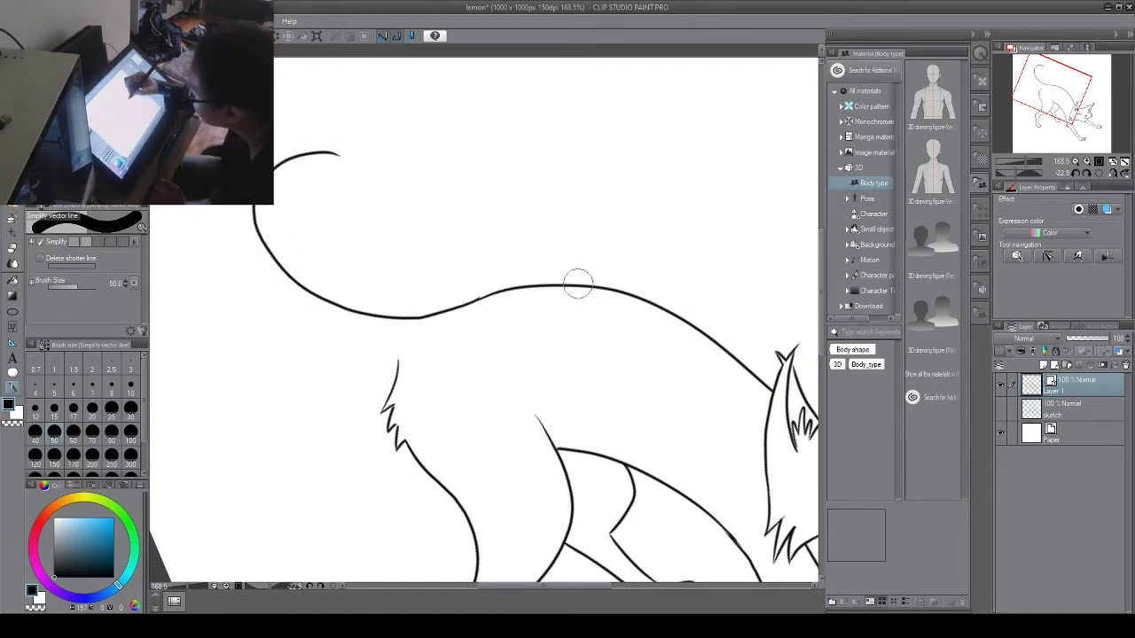
{"action": "left_click", "coordinate": [999, 409]}
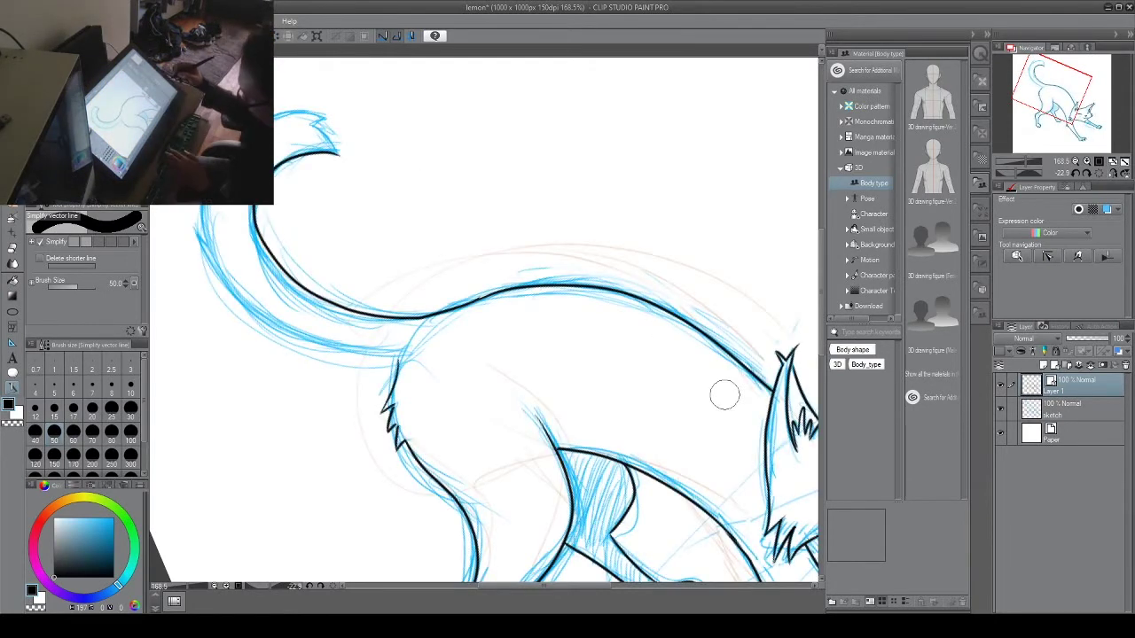
Step: Ink the tail's outer edge with the Turnip pen from the rump up to the first fur tuft, redoing unsatisfactory strokes
{"action": "key", "text": "p"}
{"action": "left_click_drag", "start_coordinate": [551, 127], "coordinate": [676, 289]}
{"action": "left_click_drag", "start_coordinate": [499, 230], "coordinate": [510, 382]}
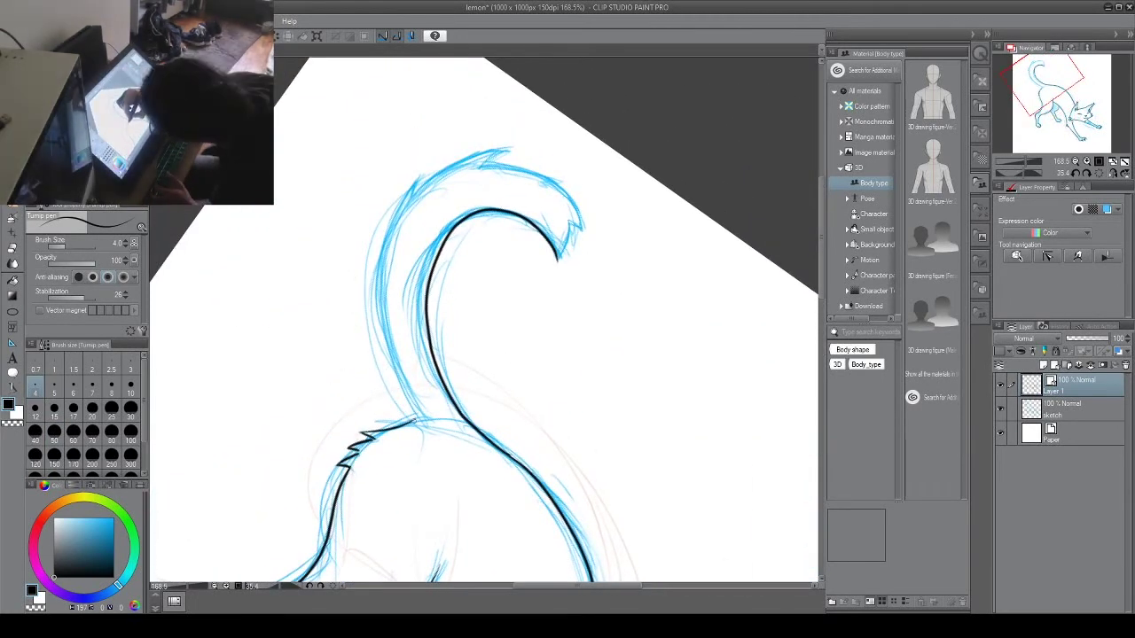
{"action": "mouse_move", "coordinate": [415, 411]}
{"action": "left_mouse_down"}
{"action": "mouse_move", "coordinate": [381, 259]}
{"action": "mouse_move", "coordinate": [400, 198]}
{"action": "mouse_move", "coordinate": [383, 353]}
{"action": "mouse_move", "coordinate": [400, 202]}
{"action": "left_mouse_up"}
{"action": "key", "text": "ctrl+z"}
{"action": "key", "text": "ctrl+z"}
{"action": "mouse_move", "coordinate": [417, 418]}
{"action": "left_mouse_down"}
{"action": "mouse_move", "coordinate": [381, 293]}
{"action": "mouse_move", "coordinate": [418, 174]}
{"action": "left_mouse_up"}
Step: Ink the rest of the tail's outer edge with another fur tuft and close the tail with a jagged tip
{"action": "mouse_move", "coordinate": [497, 142]}
{"action": "left_mouse_down"}
{"action": "mouse_move", "coordinate": [357, 282]}
{"action": "mouse_move", "coordinate": [358, 196]}
{"action": "left_mouse_up"}
{"action": "key", "text": "ctrl+z"}
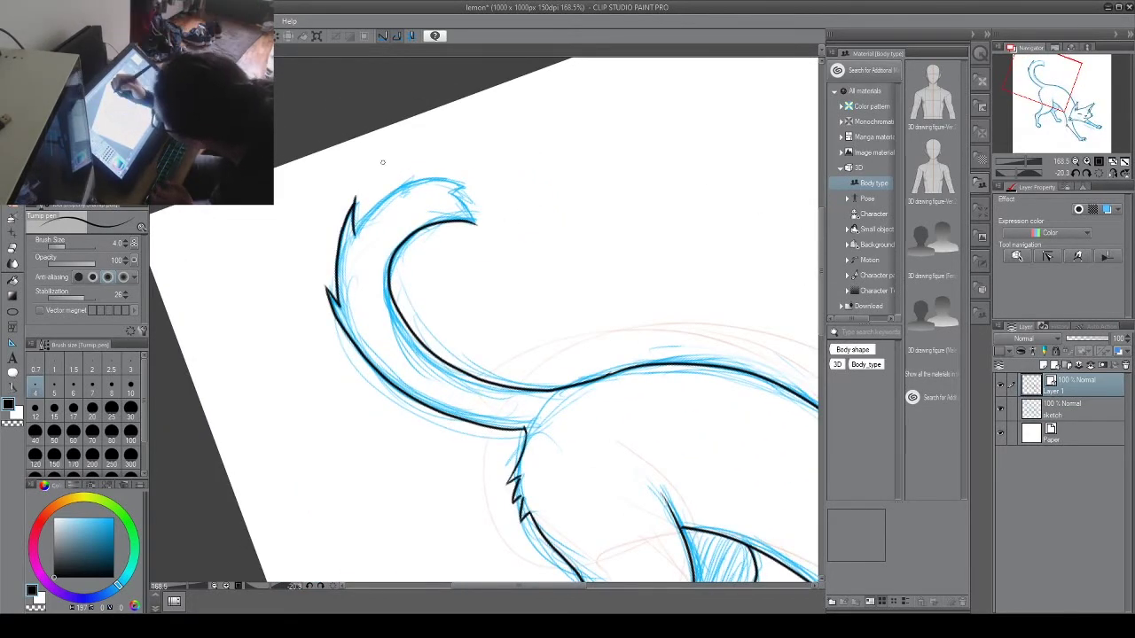
{"action": "left_click_drag", "start_coordinate": [665, 171], "coordinate": [421, 128]}
{"action": "key", "text": "ctrl+z"}
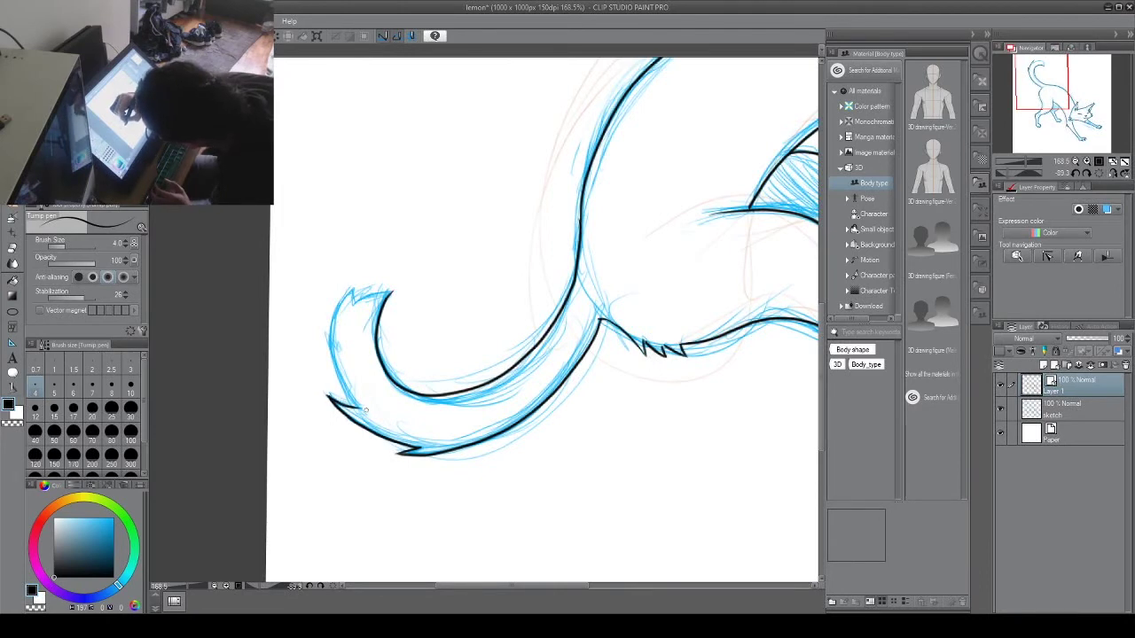
{"action": "mouse_move", "coordinate": [358, 409]}
{"action": "left_mouse_down"}
{"action": "mouse_move", "coordinate": [331, 345]}
{"action": "mouse_move", "coordinate": [353, 280]}
{"action": "mouse_move", "coordinate": [354, 305]}
{"action": "left_mouse_up"}
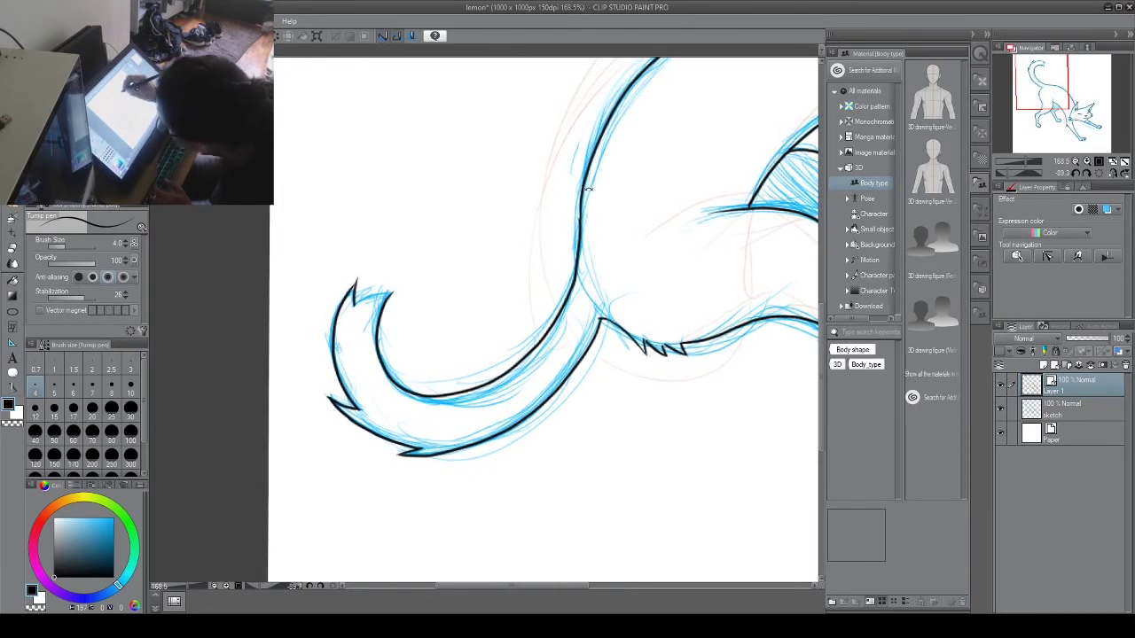
{"action": "left_click_drag", "start_coordinate": [589, 183], "coordinate": [362, 199]}
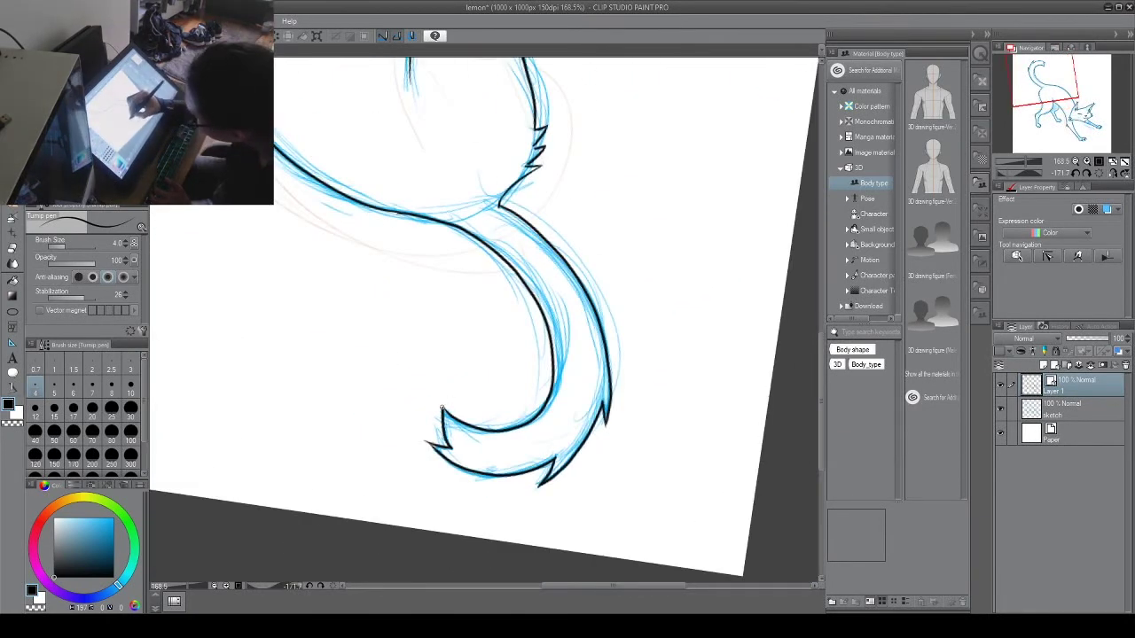
{"action": "left_click_drag", "start_coordinate": [474, 367], "coordinate": [591, 502]}
Step: Hide the sketch layer and smooth the tail's outlines with Simplify vector line at brush size 25
{"action": "left_click", "coordinate": [1002, 409]}
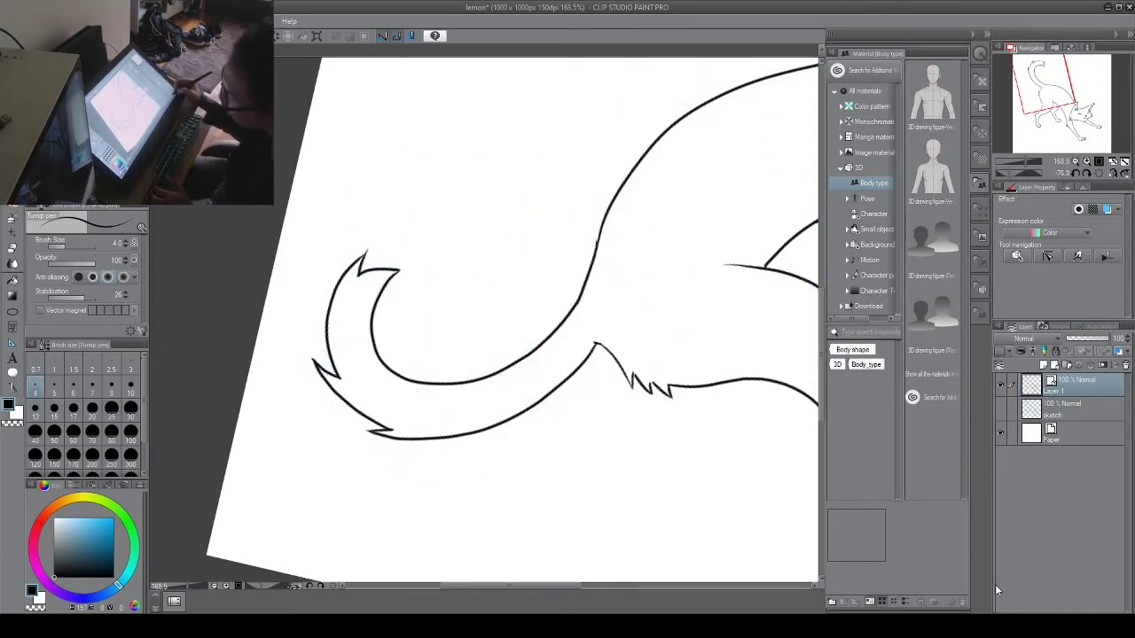
{"action": "left_click", "coordinate": [13, 388]}
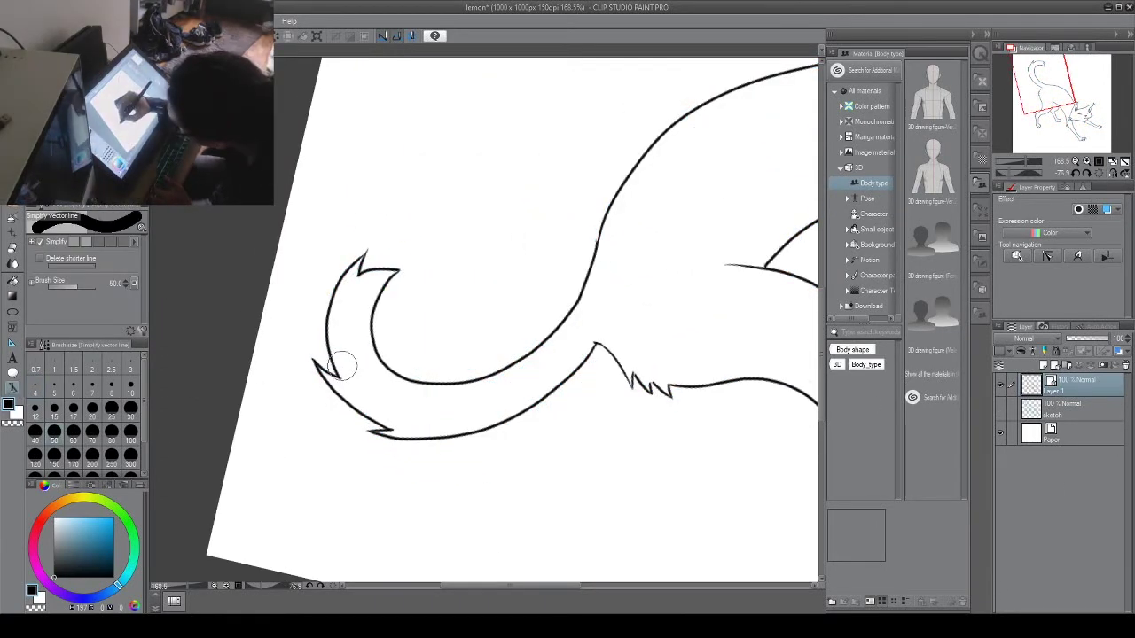
{"action": "key", "text": "bracketleft"}
{"action": "key", "text": "bracketleft"}
{"action": "key", "text": "bracketleft"}
{"action": "mouse_move", "coordinate": [328, 308]}
{"action": "left_mouse_down"}
{"action": "mouse_move", "coordinate": [359, 264]}
{"action": "mouse_move", "coordinate": [329, 356]}
{"action": "mouse_move", "coordinate": [386, 429]}
{"action": "mouse_move", "coordinate": [475, 435]}
{"action": "mouse_move", "coordinate": [556, 381]}
{"action": "left_mouse_up"}
{"action": "left_click_drag", "start_coordinate": [685, 251], "coordinate": [479, 519]}
{"action": "mouse_move", "coordinate": [425, 417]}
{"action": "left_mouse_down"}
{"action": "mouse_move", "coordinate": [381, 292]}
{"action": "mouse_move", "coordinate": [417, 168]}
{"action": "left_mouse_up"}
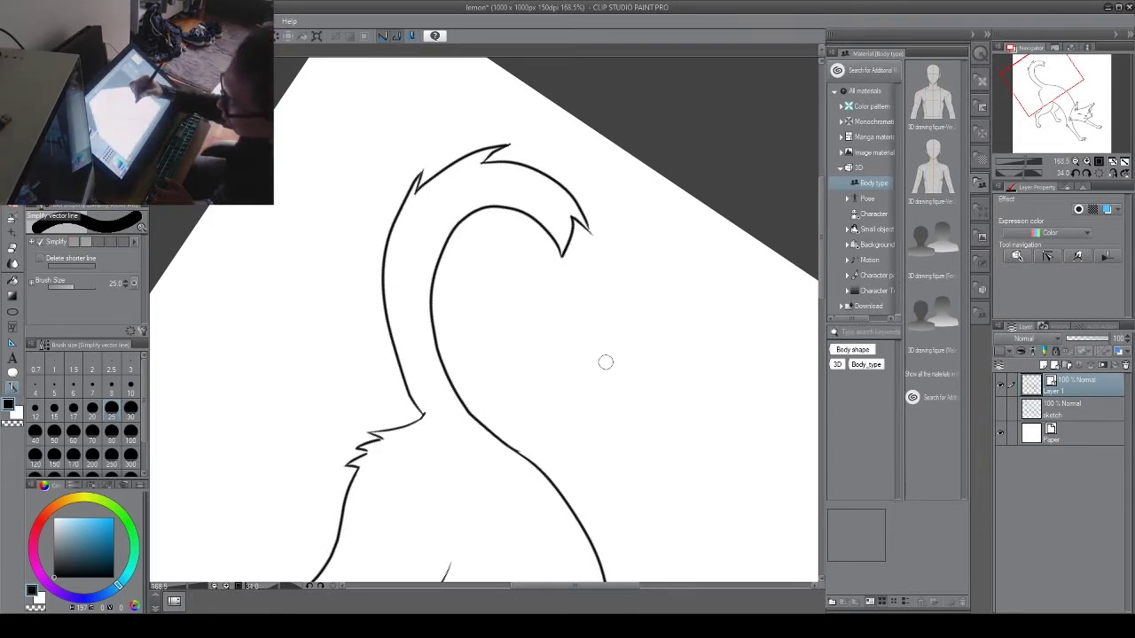
{"action": "mouse_move", "coordinate": [422, 417]}
{"action": "left_mouse_down"}
{"action": "mouse_move", "coordinate": [401, 379]}
{"action": "mouse_move", "coordinate": [383, 236]}
{"action": "mouse_move", "coordinate": [413, 200]}
{"action": "left_mouse_up"}
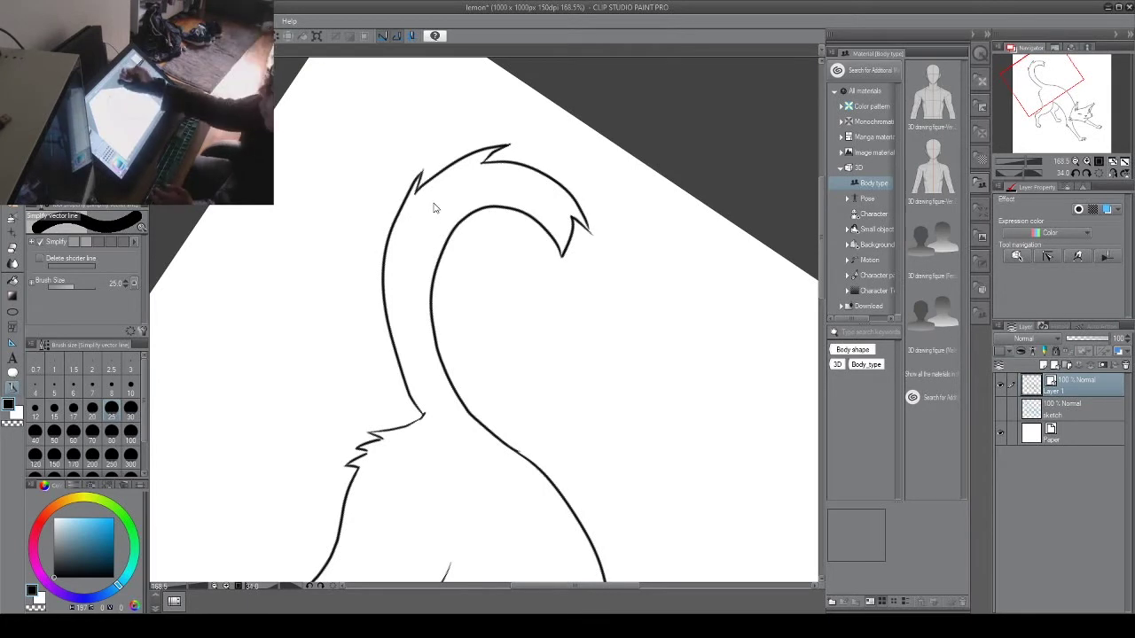
Step: Erase the tail's outer edge between the rump and first fur tuft, then re-ink it over the sketch with the Turnip pen
{"action": "key", "text": "e"}
{"action": "left_click_drag", "start_coordinate": [411, 172], "coordinate": [406, 177]}
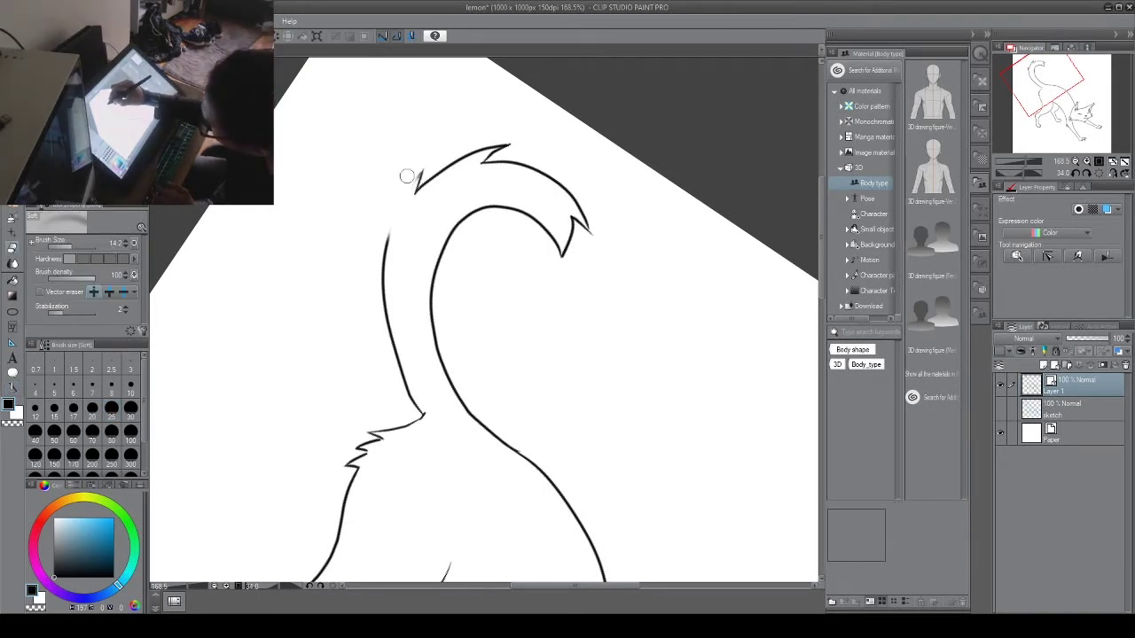
{"action": "left_click", "coordinate": [82, 84]}
{"action": "mouse_move", "coordinate": [391, 224]}
{"action": "left_mouse_down"}
{"action": "mouse_move", "coordinate": [382, 281]}
{"action": "mouse_move", "coordinate": [423, 416]}
{"action": "left_mouse_up"}
{"action": "left_click", "coordinate": [1000, 408]}
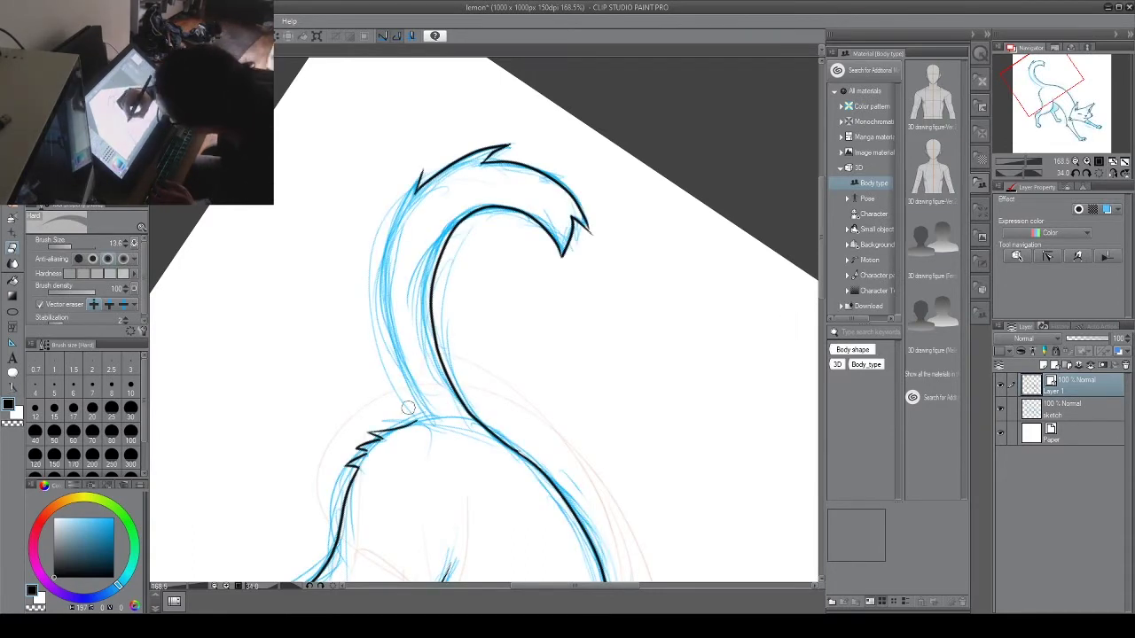
{"action": "key", "text": "p"}
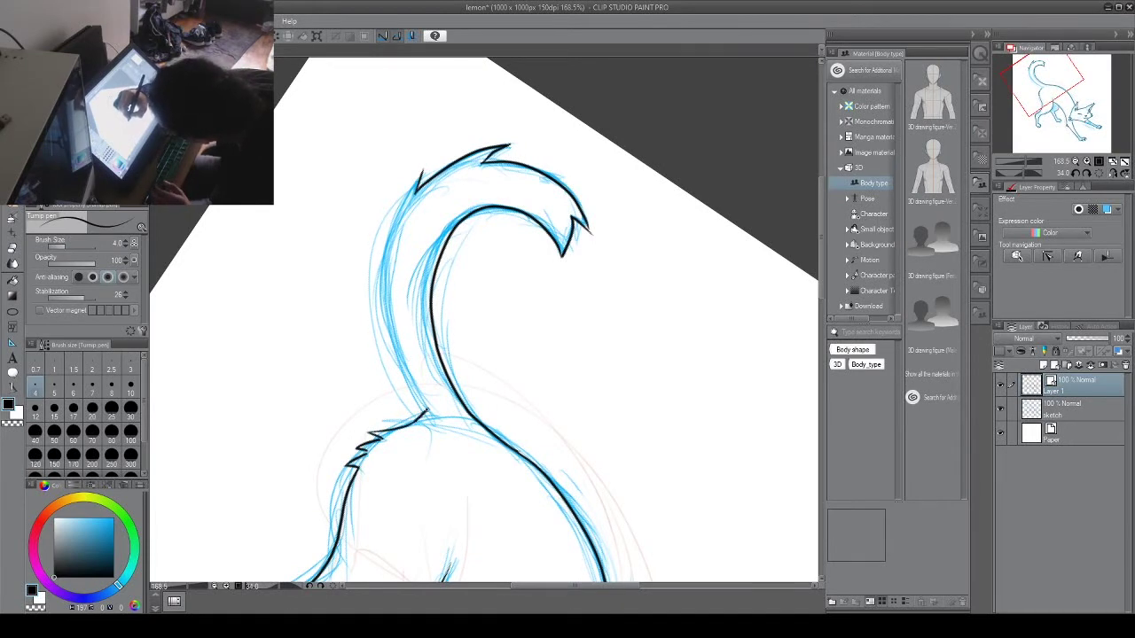
{"action": "mouse_move", "coordinate": [425, 410]}
{"action": "left_mouse_down"}
{"action": "mouse_move", "coordinate": [383, 297]}
{"action": "mouse_move", "coordinate": [424, 169]}
{"action": "left_mouse_up"}
Step: Erase the tail's outer edge between the two fur tufts with the Hard eraser and re-ink it over the sketch
{"action": "left_click", "coordinate": [1001, 408]}
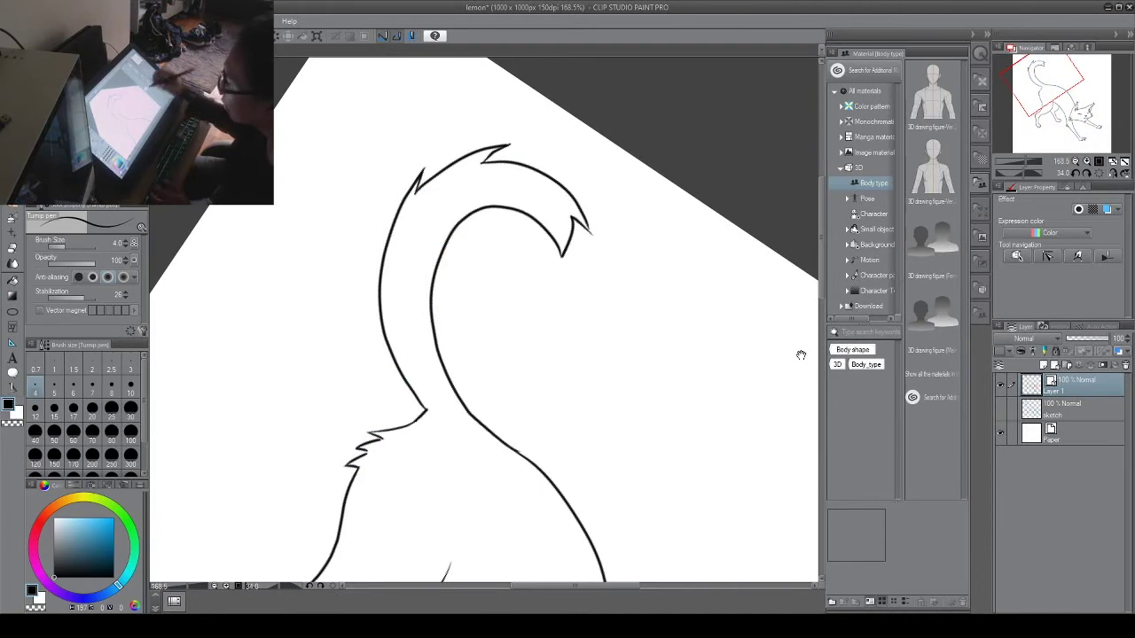
{"action": "mouse_move", "coordinate": [800, 354]}
{"action": "left_mouse_down"}
{"action": "mouse_move", "coordinate": [603, 359]}
{"action": "mouse_move", "coordinate": [659, 328]}
{"action": "mouse_move", "coordinate": [632, 195]}
{"action": "mouse_move", "coordinate": [578, 167]}
{"action": "left_mouse_up"}
{"action": "key", "text": "e"}
{"action": "left_click_drag", "start_coordinate": [325, 255], "coordinate": [334, 312]}
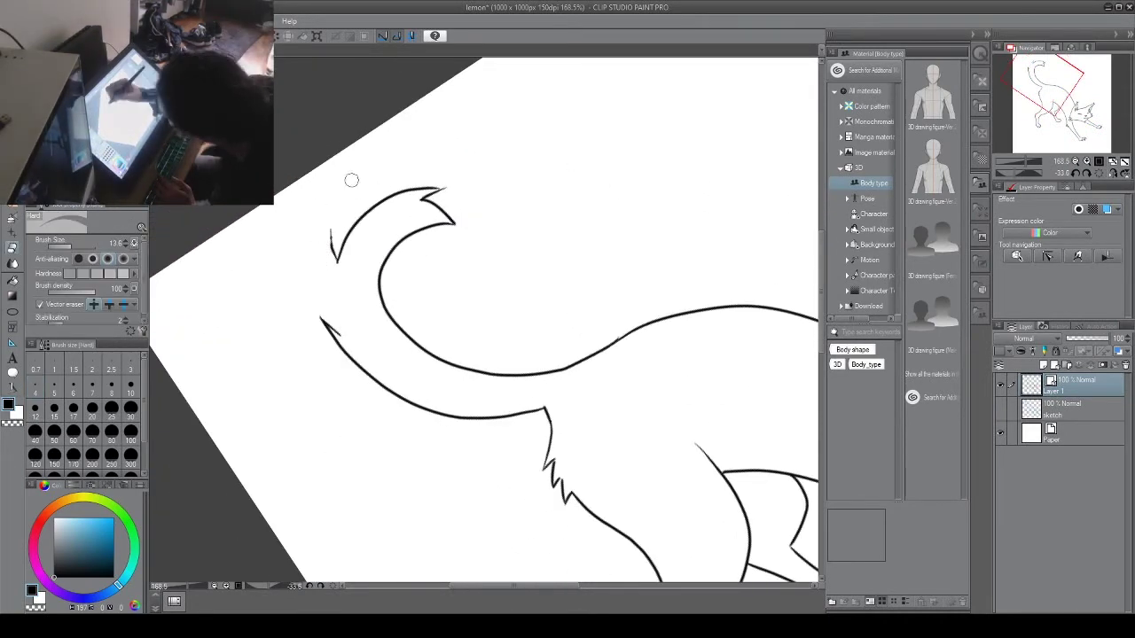
{"action": "left_click", "coordinate": [1000, 409]}
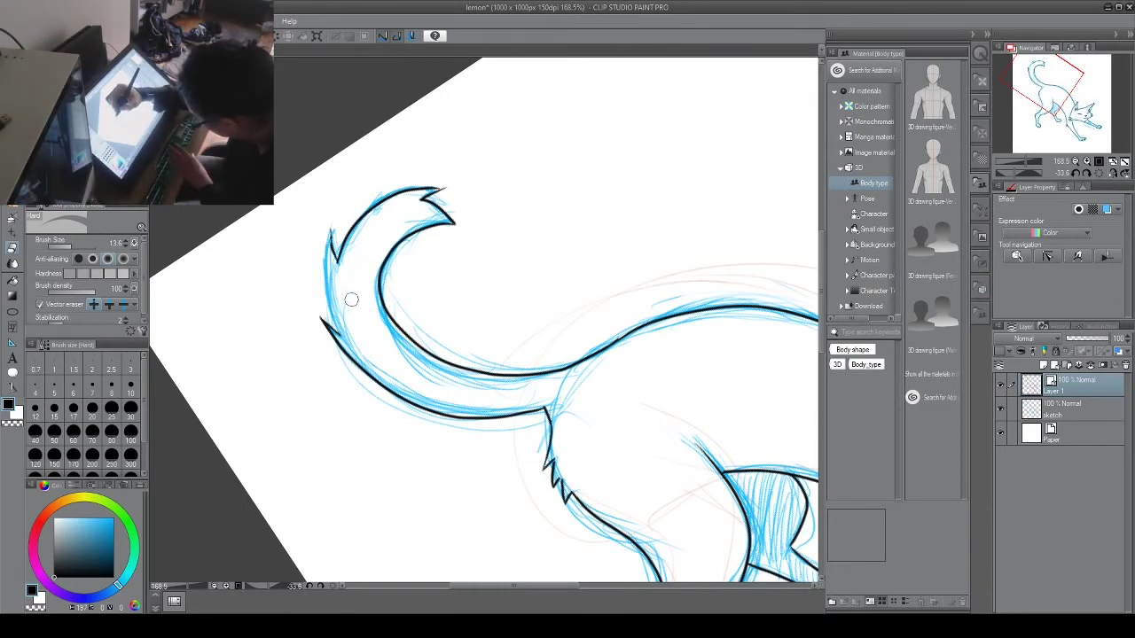
{"action": "key", "text": "p"}
{"action": "left_click_drag", "start_coordinate": [330, 326], "coordinate": [324, 251]}
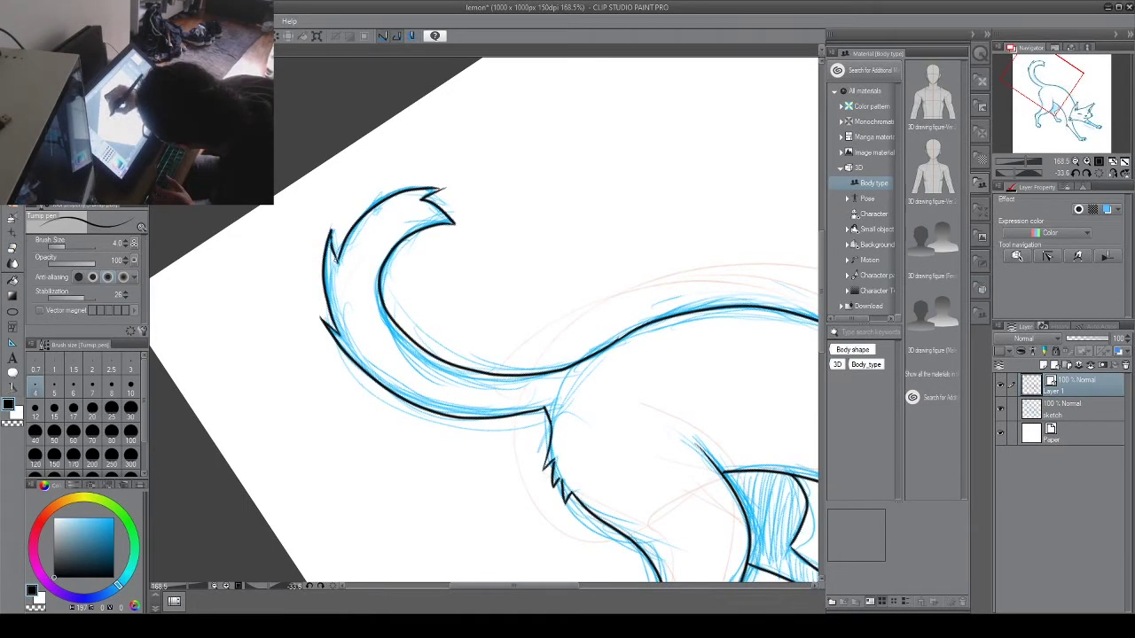
Step: Reduce the Hard eraser to size 4, erase the short inner stroke of the upper tail tuft and re-ink it
{"action": "key", "text": "e"}
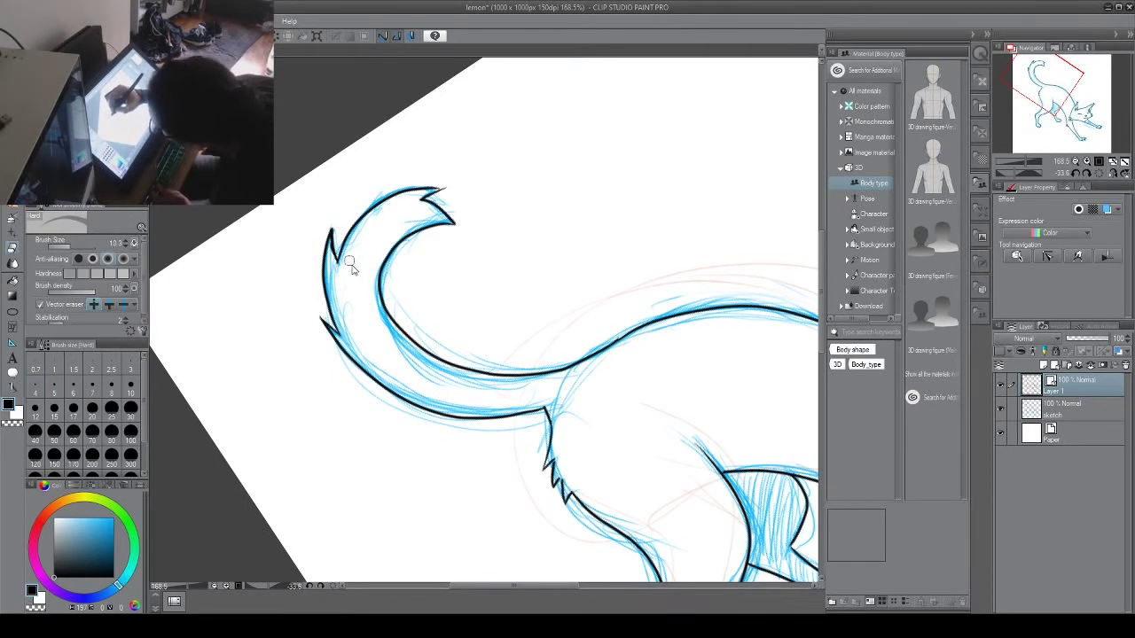
{"action": "key", "text": "bracketleft"}
{"action": "key", "text": "bracketleft"}
{"action": "key", "text": "bracketleft"}
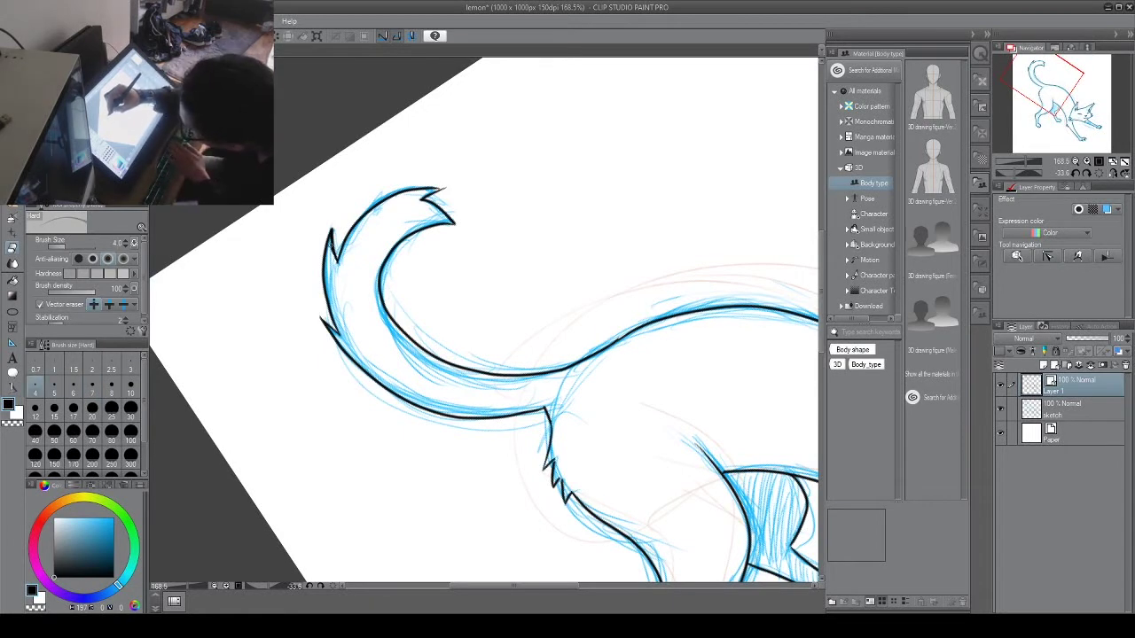
{"action": "key", "text": "p"}
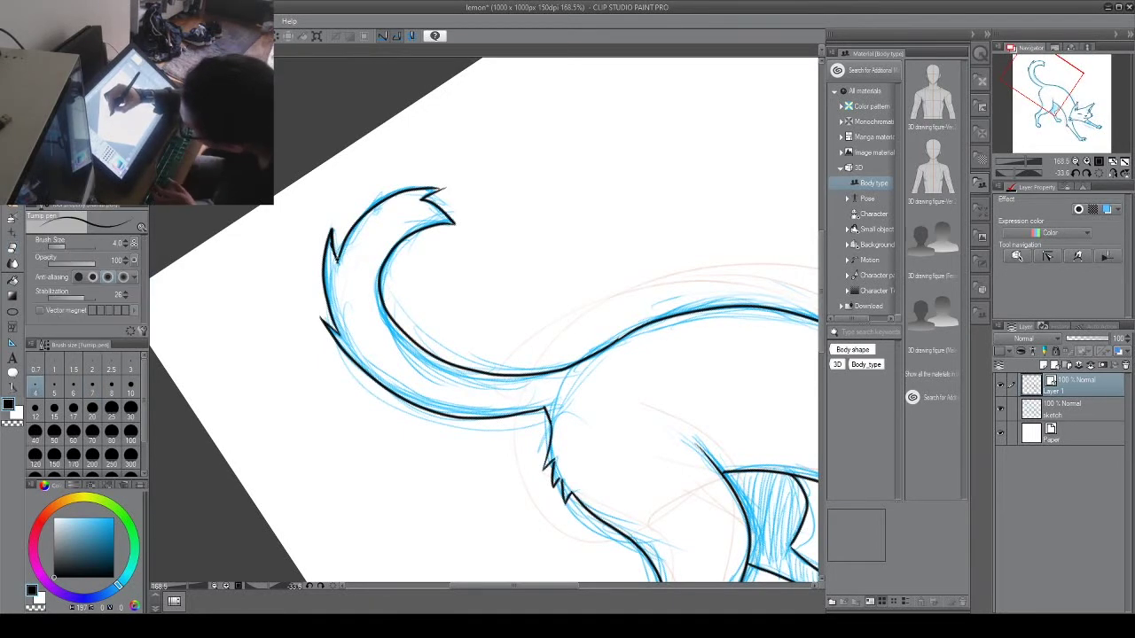
{"action": "key", "text": "e"}
{"action": "left_click_drag", "start_coordinate": [334, 227], "coordinate": [329, 232]}
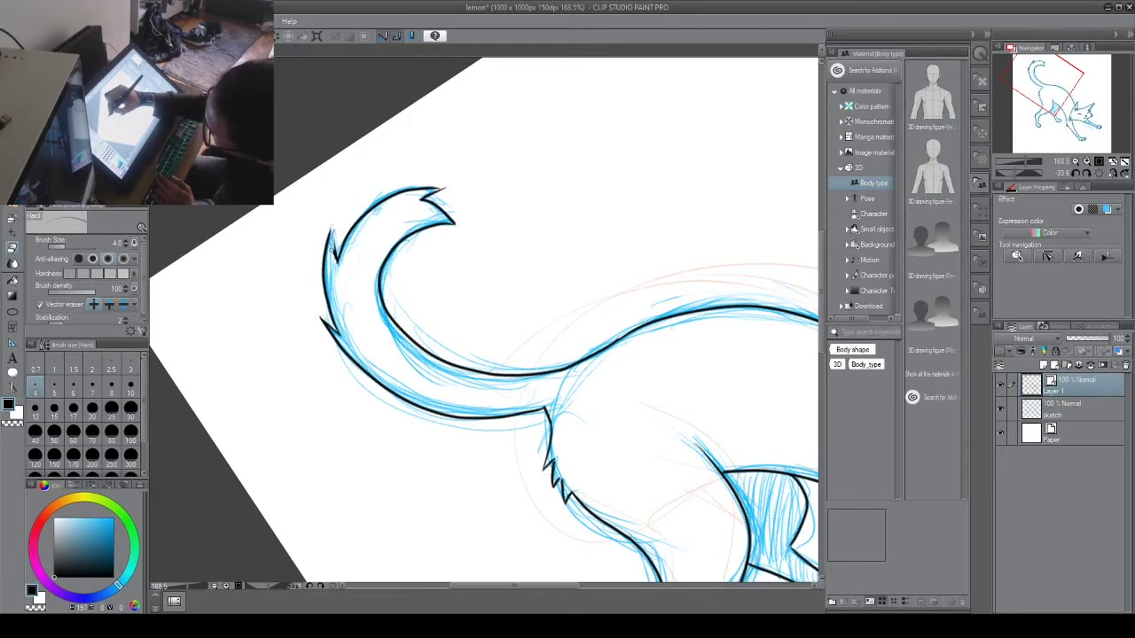
{"action": "key", "text": "p"}
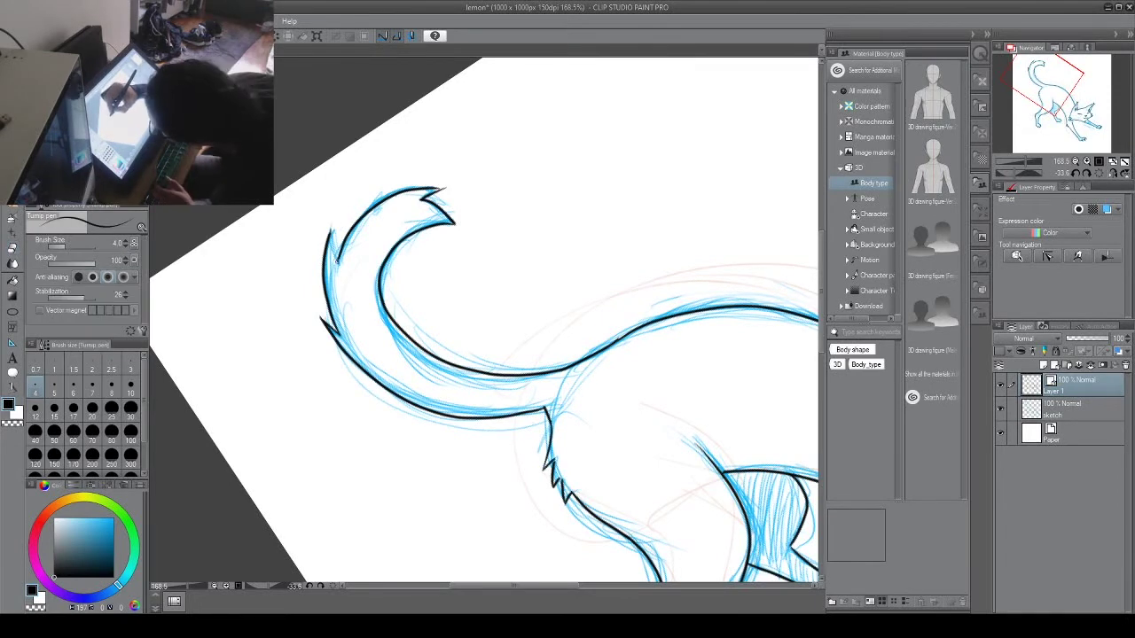
{"action": "left_click_drag", "start_coordinate": [607, 188], "coordinate": [636, 220]}
Step: Hide the sketch layer and examine the line art of the whole cat upright
{"action": "left_click", "coordinate": [1000, 408]}
{"action": "left_click_drag", "start_coordinate": [716, 369], "coordinate": [607, 370]}
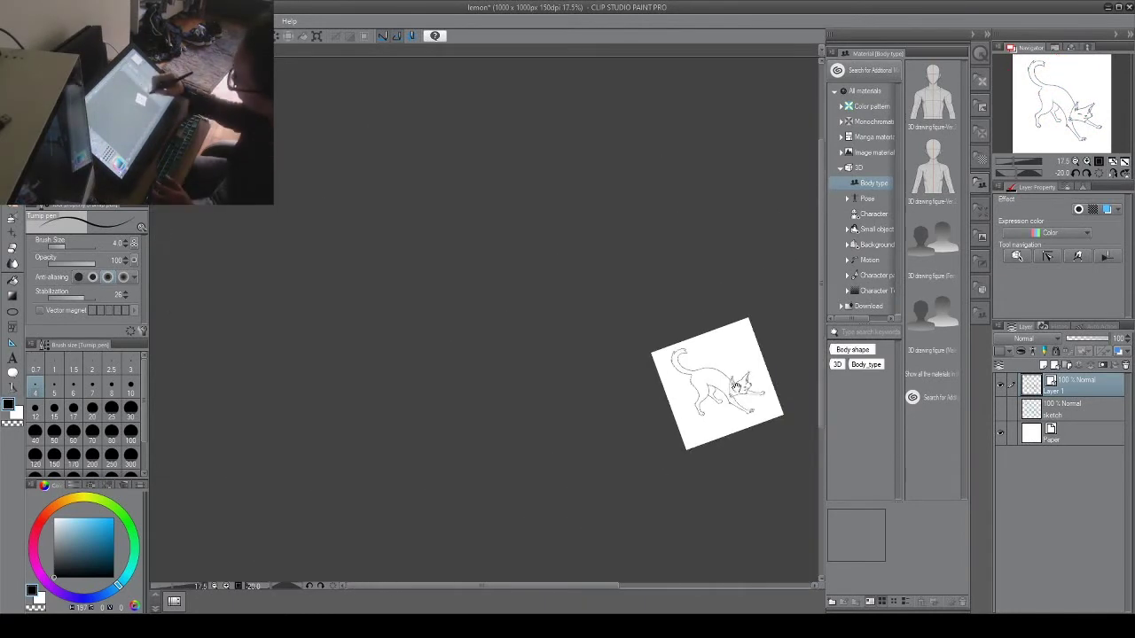
{"action": "left_click_drag", "start_coordinate": [759, 269], "coordinate": [787, 392]}
{"action": "left_click_drag", "start_coordinate": [688, 466], "coordinate": [517, 309]}
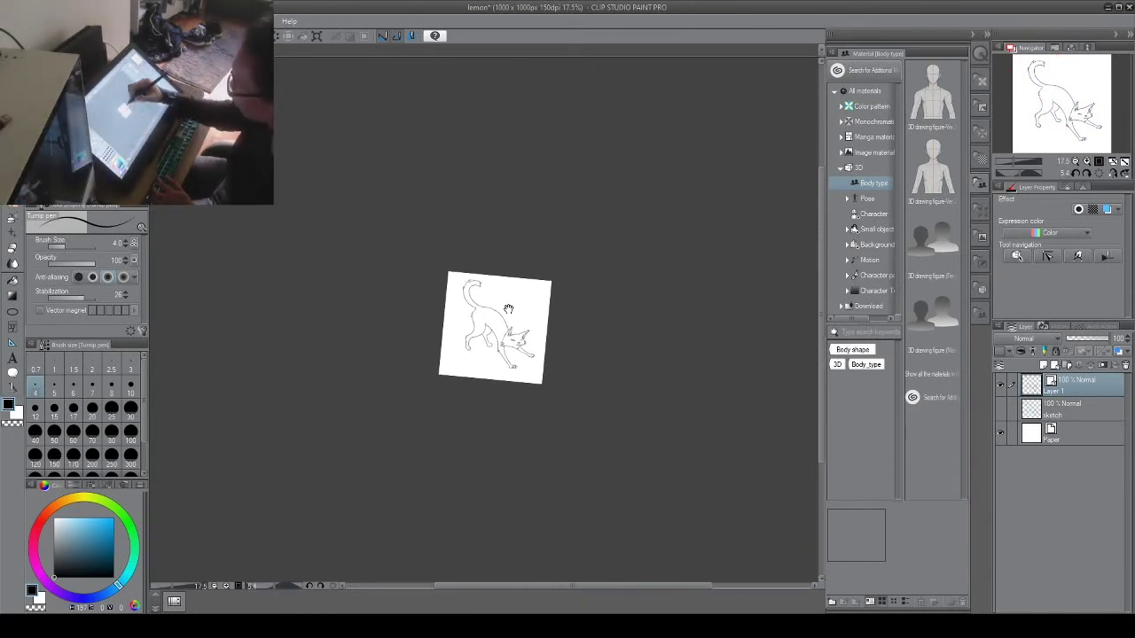
{"action": "scroll", "coordinate": [517, 309], "scroll_direction": "up", "scroll_amount": 5}
{"action": "left_click_drag", "start_coordinate": [716, 122], "coordinate": [727, 142]}
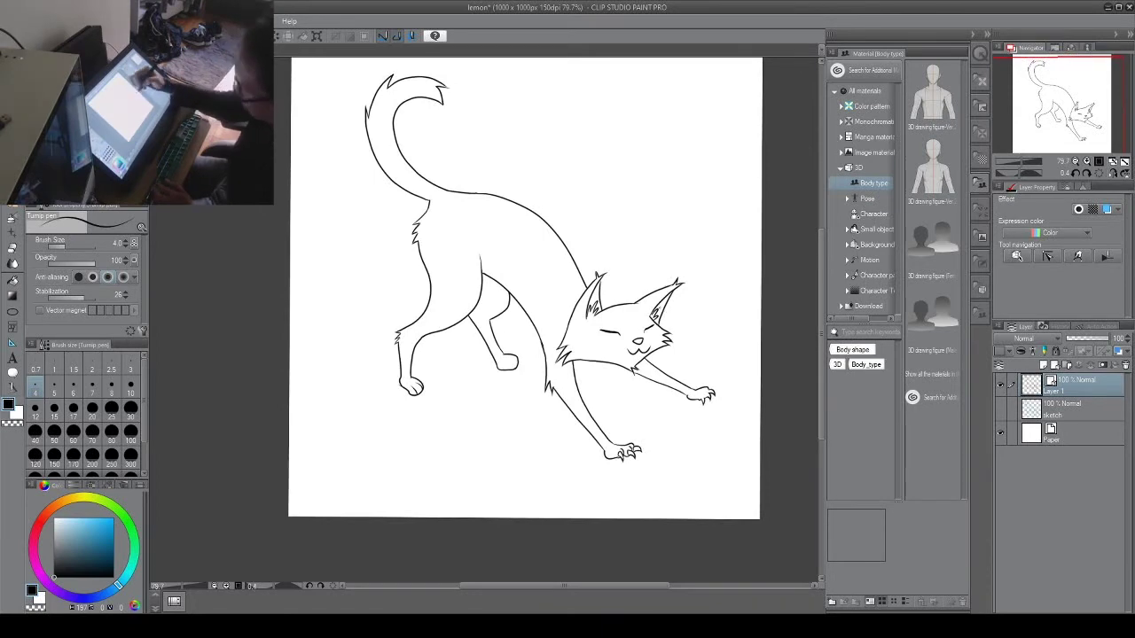
{"action": "left_click_drag", "start_coordinate": [539, 303], "coordinate": [465, 351]}
Step: Show the sketch layer, erase the far hind paw's outline and re-ink it with the Turnip pen
{"action": "left_click", "coordinate": [1000, 408]}
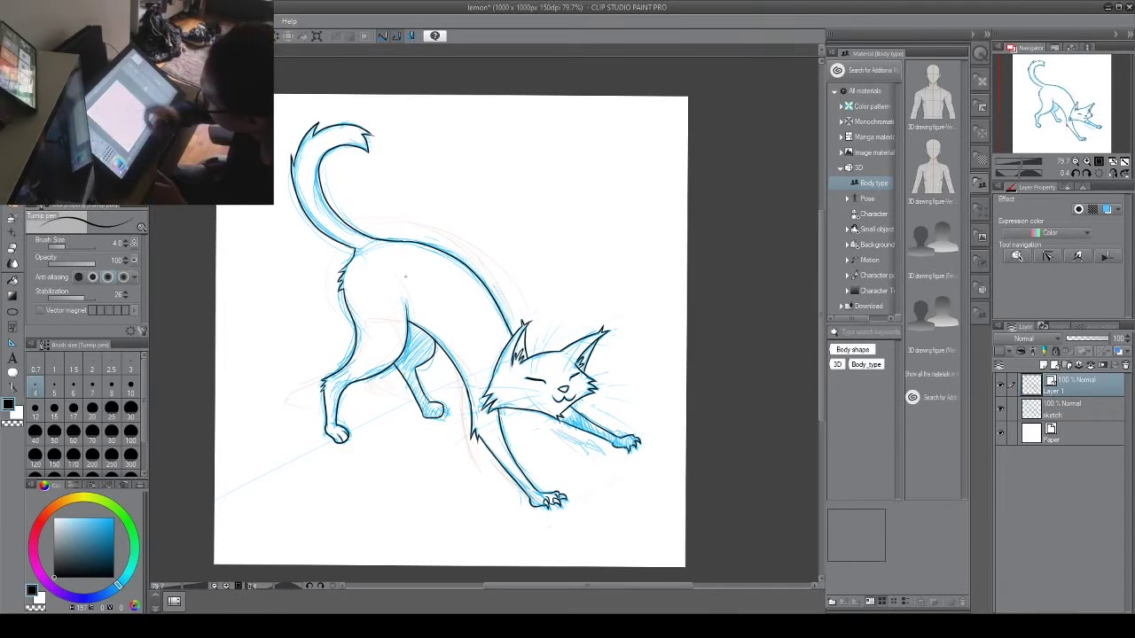
{"action": "scroll", "coordinate": [429, 346], "scroll_direction": "up", "scroll_amount": 3}
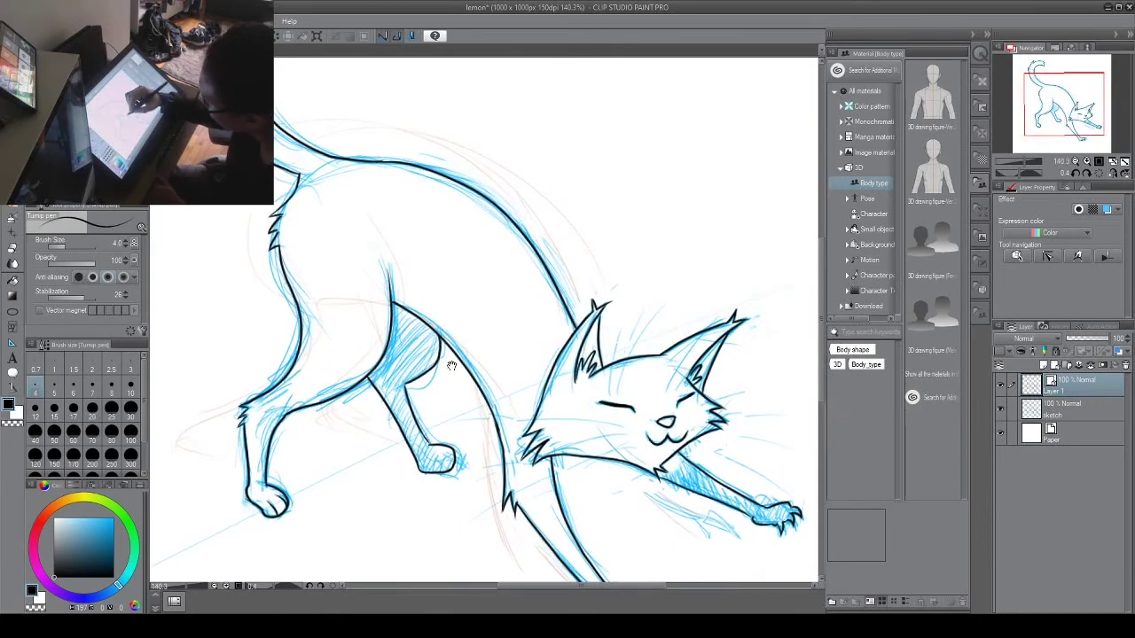
{"action": "scroll", "coordinate": [447, 343], "scroll_direction": "up", "scroll_amount": 4}
{"action": "left_click_drag", "start_coordinate": [586, 235], "coordinate": [568, 252]}
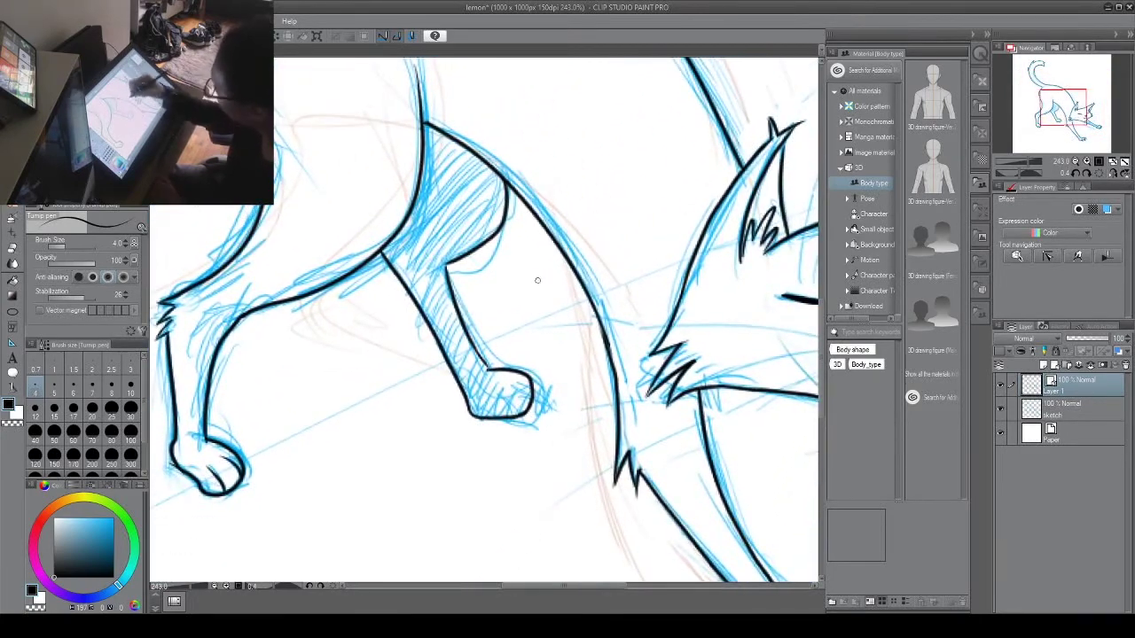
{"action": "key", "text": "e"}
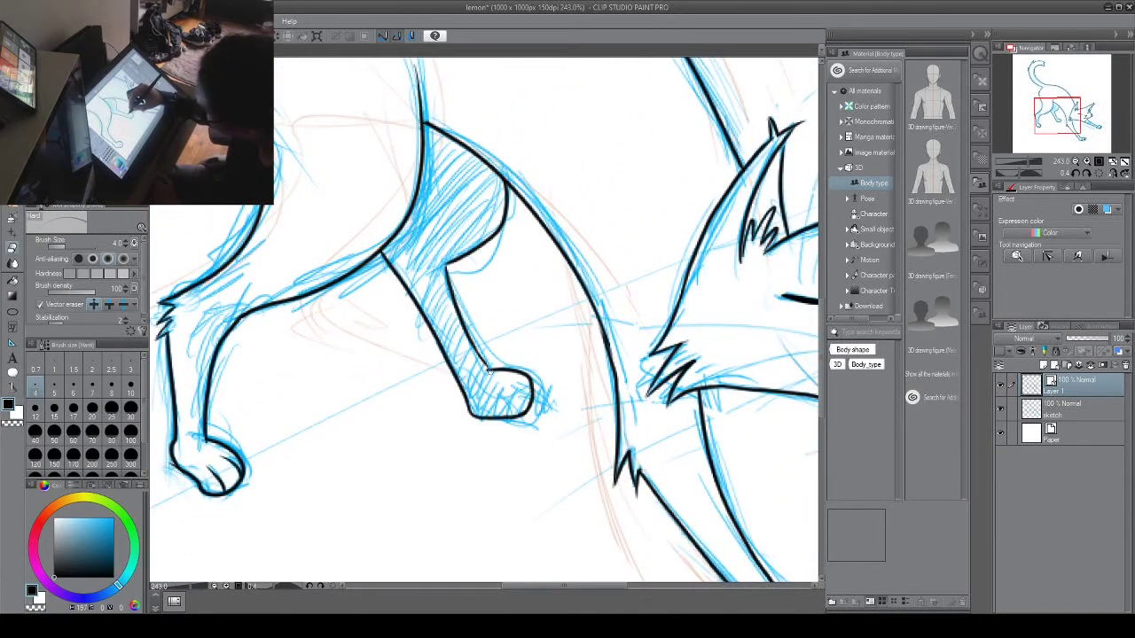
{"action": "mouse_move", "coordinate": [501, 386]}
{"action": "left_mouse_down"}
{"action": "mouse_move", "coordinate": [514, 387]}
{"action": "mouse_move", "coordinate": [512, 372]}
{"action": "mouse_move", "coordinate": [532, 396]}
{"action": "mouse_move", "coordinate": [475, 418]}
{"action": "left_mouse_up"}
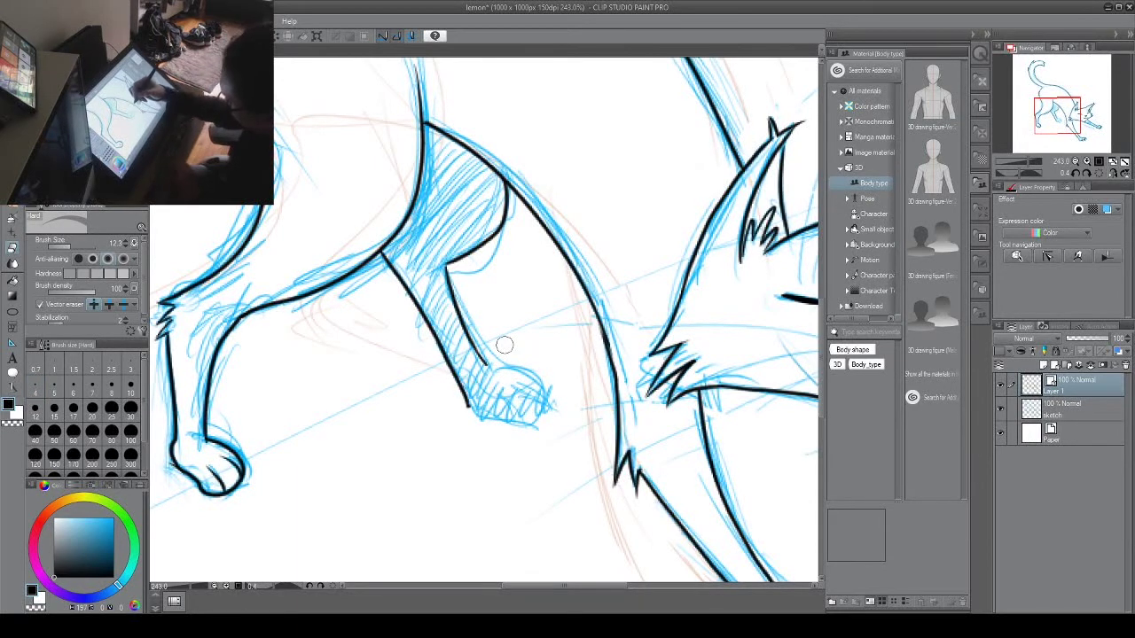
{"action": "key", "text": "p"}
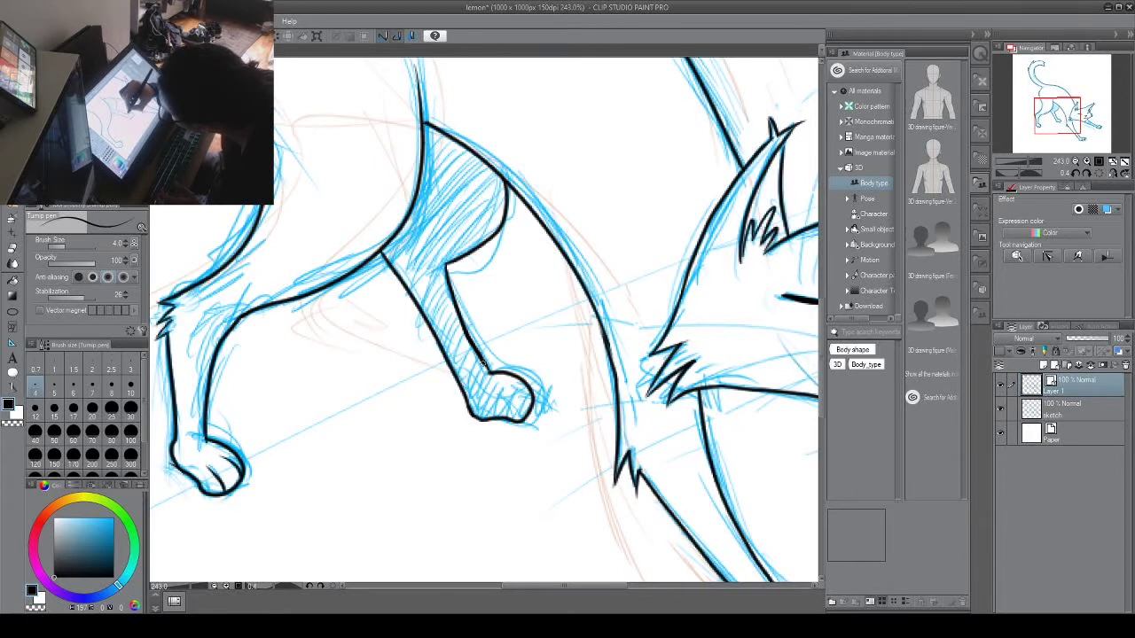
Step: Erase the far hind leg's front line between the knee and paw and re-ink it, redoing uneven strokes
{"action": "key", "text": "e"}
{"action": "left_click_drag", "start_coordinate": [454, 323], "coordinate": [483, 365]}
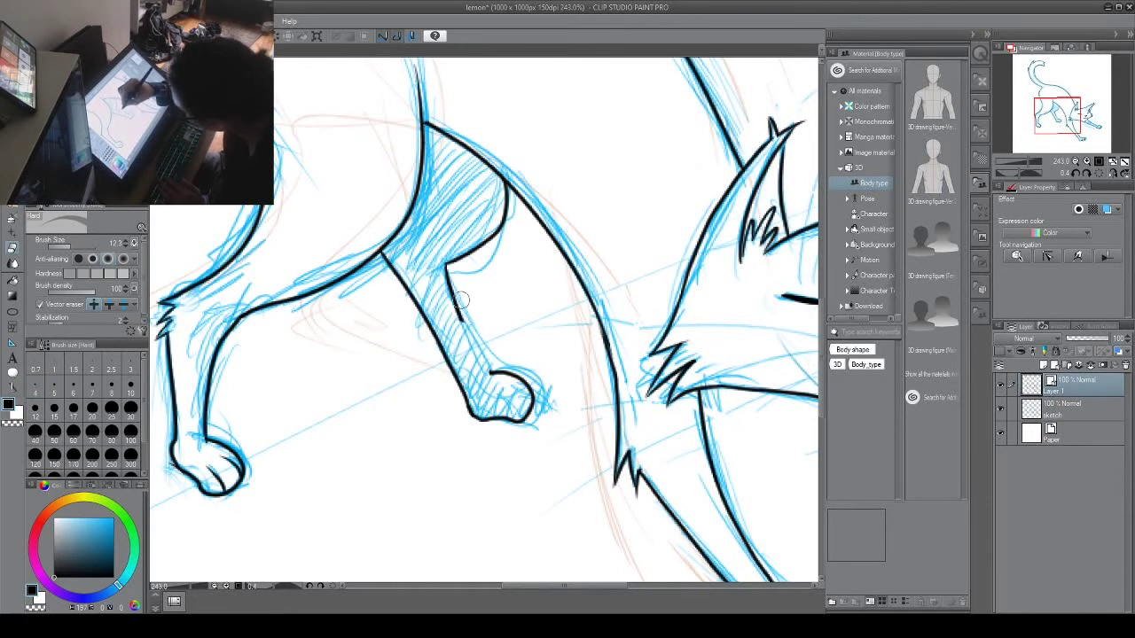
{"action": "key", "text": "p"}
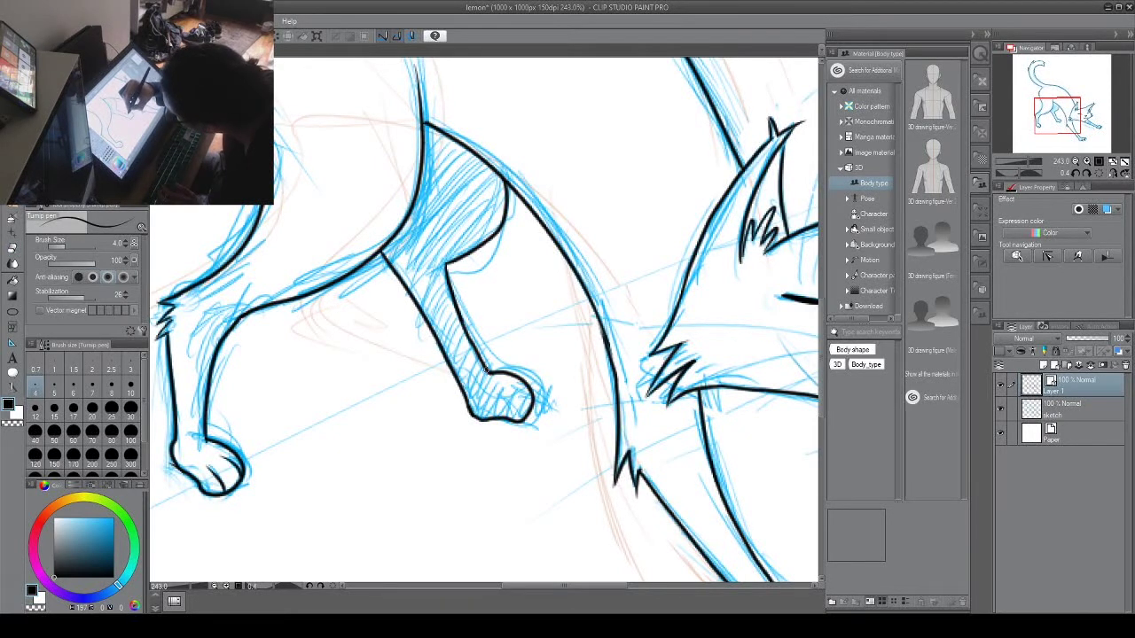
{"action": "key", "text": "e"}
{"action": "mouse_move", "coordinate": [444, 257]}
{"action": "left_mouse_down"}
{"action": "mouse_move", "coordinate": [447, 309]}
{"action": "mouse_move", "coordinate": [453, 265]}
{"action": "mouse_move", "coordinate": [439, 280]}
{"action": "mouse_move", "coordinate": [476, 360]}
{"action": "mouse_move", "coordinate": [456, 265]}
{"action": "mouse_move", "coordinate": [467, 337]}
{"action": "mouse_move", "coordinate": [445, 265]}
{"action": "left_mouse_up"}
{"action": "key", "text": "p"}
{"action": "key", "text": "ctrl+z"}
{"action": "left_click_drag", "start_coordinate": [486, 372], "coordinate": [448, 268]}
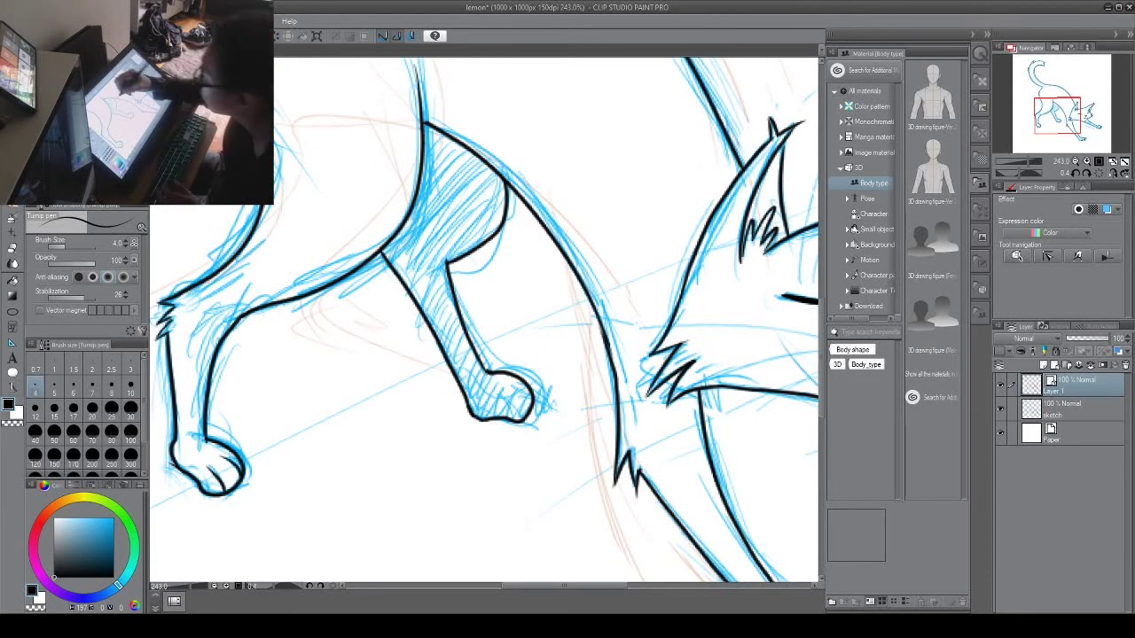
Step: Save the drawing and check the whole line art with the sketch layer briefly hidden
{"action": "left_click_drag", "start_coordinate": [649, 285], "coordinate": [523, 288]}
{"action": "key", "text": "ctrl+s"}
{"action": "left_click_drag", "start_coordinate": [634, 263], "coordinate": [499, 317]}
{"action": "left_click", "coordinate": [1001, 409]}
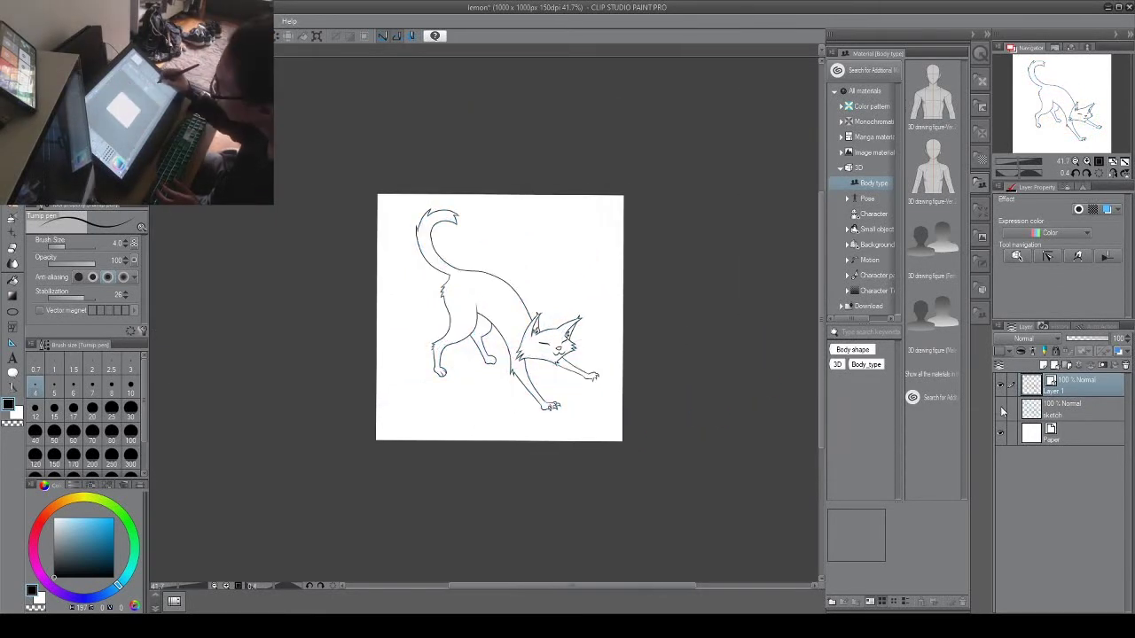
{"action": "left_click", "coordinate": [1001, 408]}
Step: Erase the near hind paw's upper outline and re-ink it with a rounder curve, redoing unsatisfactory strokes
{"action": "left_click_drag", "start_coordinate": [445, 380], "coordinate": [509, 363]}
{"action": "key", "text": "e"}
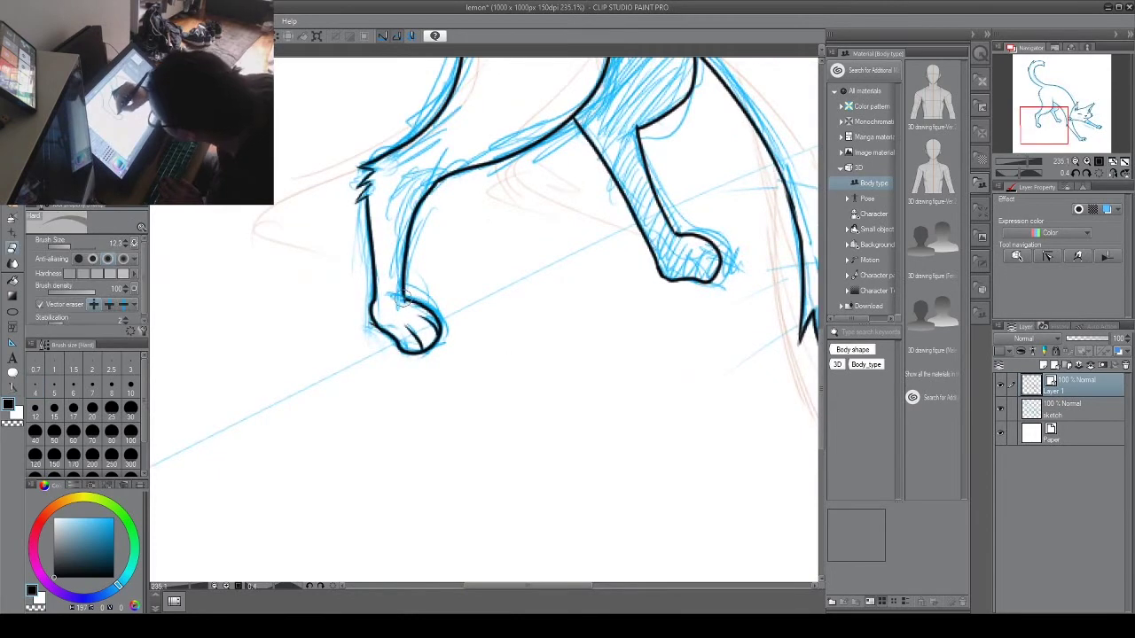
{"action": "mouse_move", "coordinate": [405, 298]}
{"action": "left_mouse_down"}
{"action": "mouse_move", "coordinate": [447, 325]}
{"action": "mouse_move", "coordinate": [404, 302]}
{"action": "left_mouse_up"}
{"action": "key", "text": "p"}
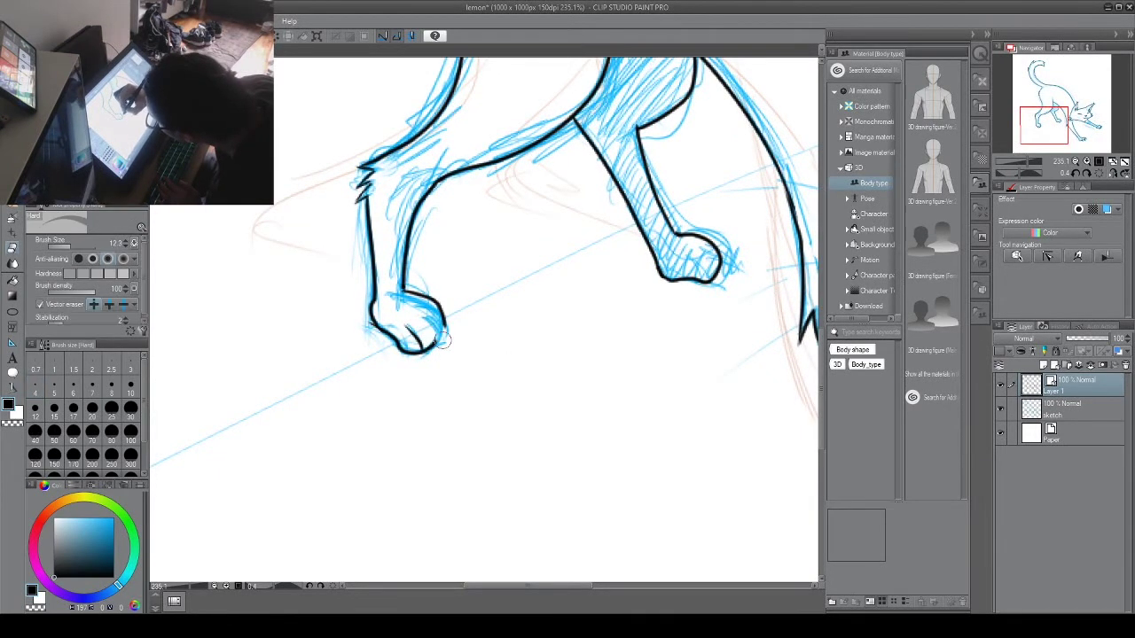
{"action": "key", "text": "ctrl+z"}
{"action": "key", "text": "ctrl+z"}
{"action": "key", "text": "ctrl+z"}
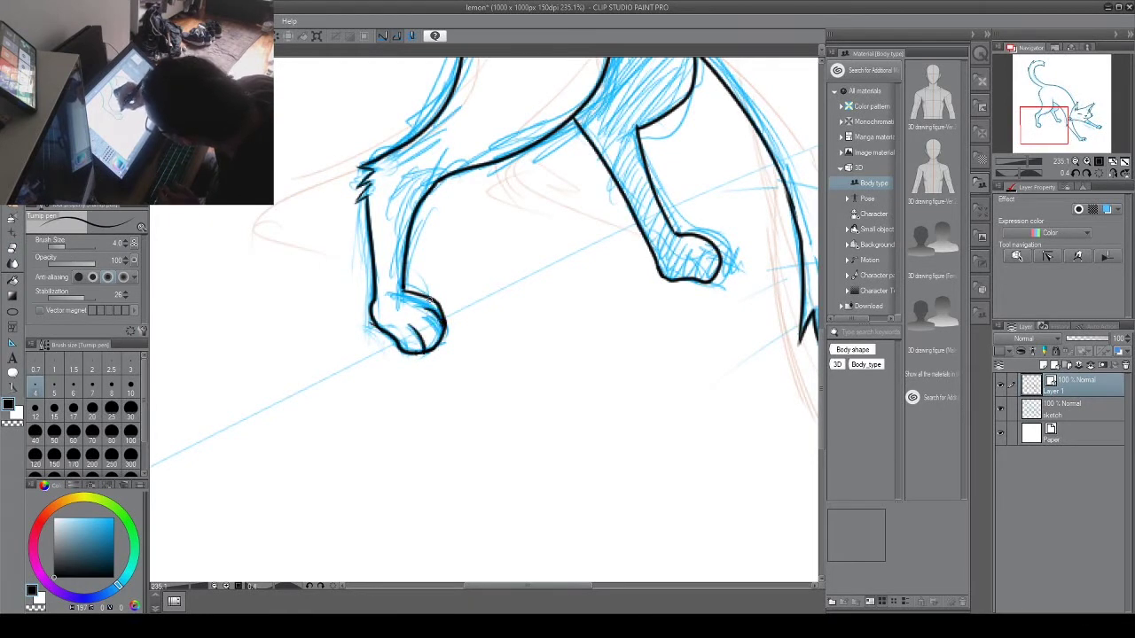
Step: Save the drawing again with the whole cat in view
{"action": "left_click_drag", "start_coordinate": [667, 359], "coordinate": [592, 365]}
{"action": "left_click_drag", "start_coordinate": [742, 342], "coordinate": [566, 388]}
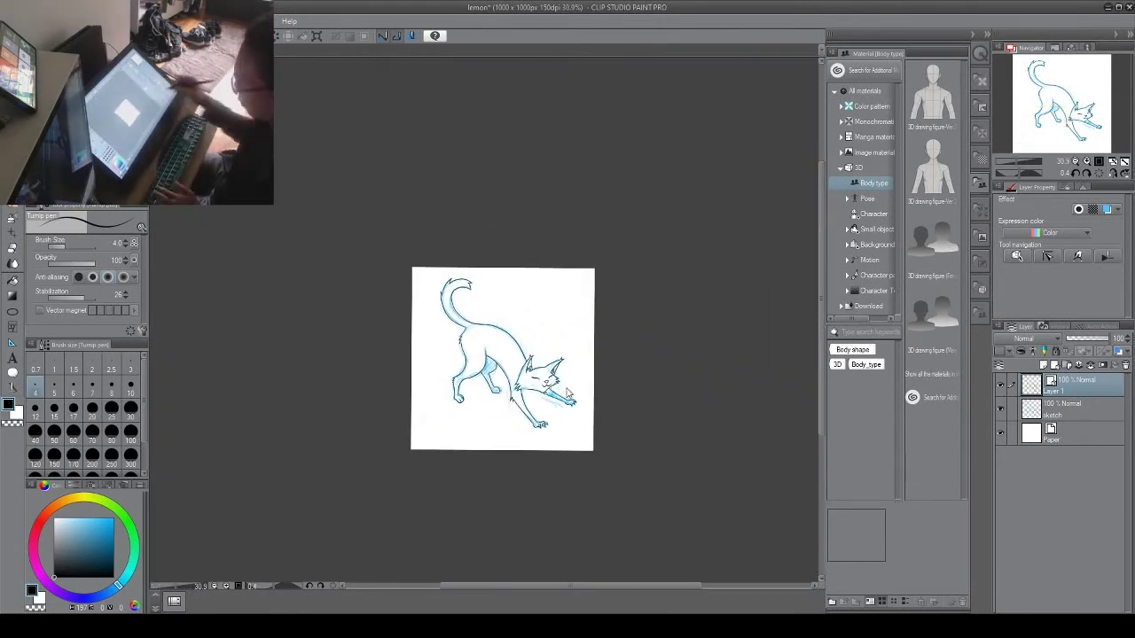
{"action": "key", "text": "ctrl+s"}
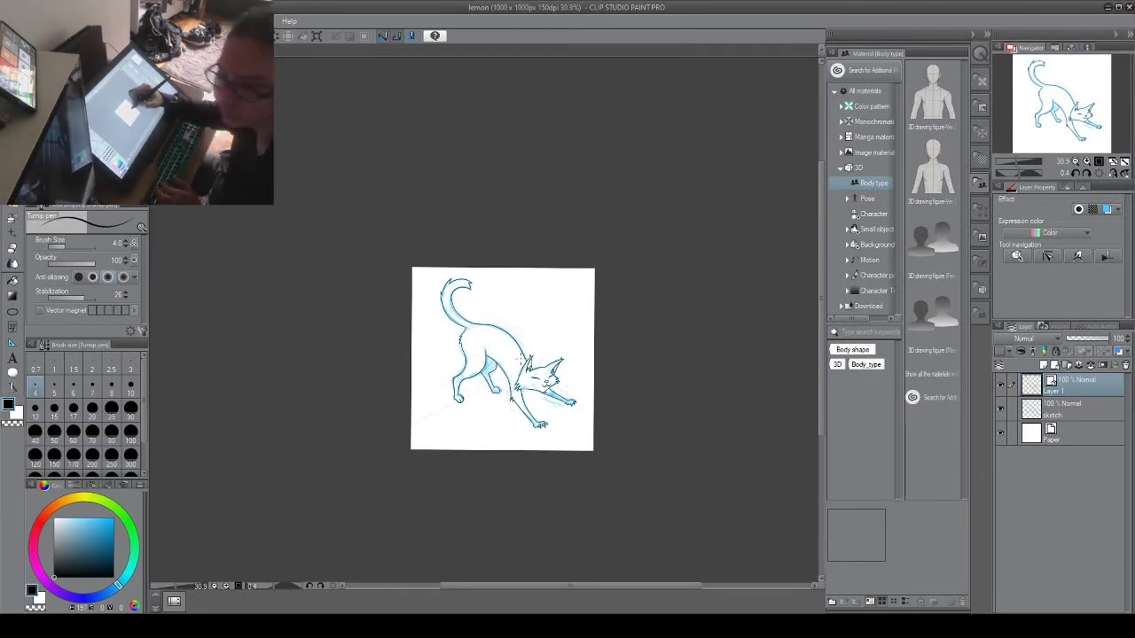
{"action": "left_click_drag", "start_coordinate": [527, 387], "coordinate": [544, 296]}
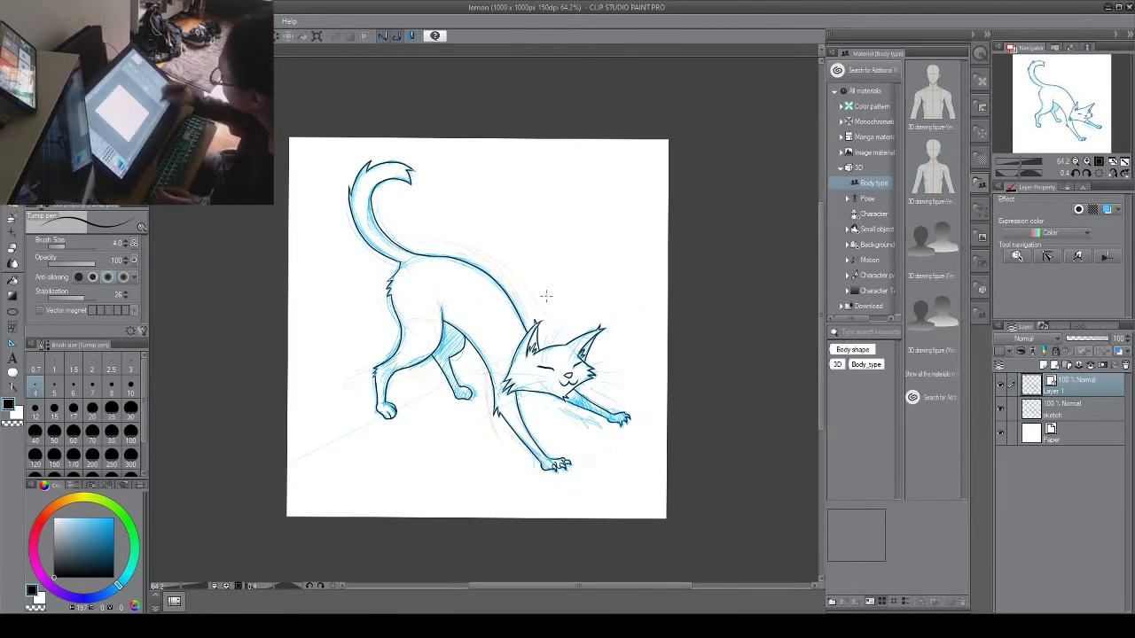
Step: Hide the sketch layer and add a new raster layer directly above the Paper layer
{"action": "scroll", "coordinate": [555, 363], "scroll_direction": "up", "scroll_amount": 2}
{"action": "left_click", "coordinate": [1001, 409]}
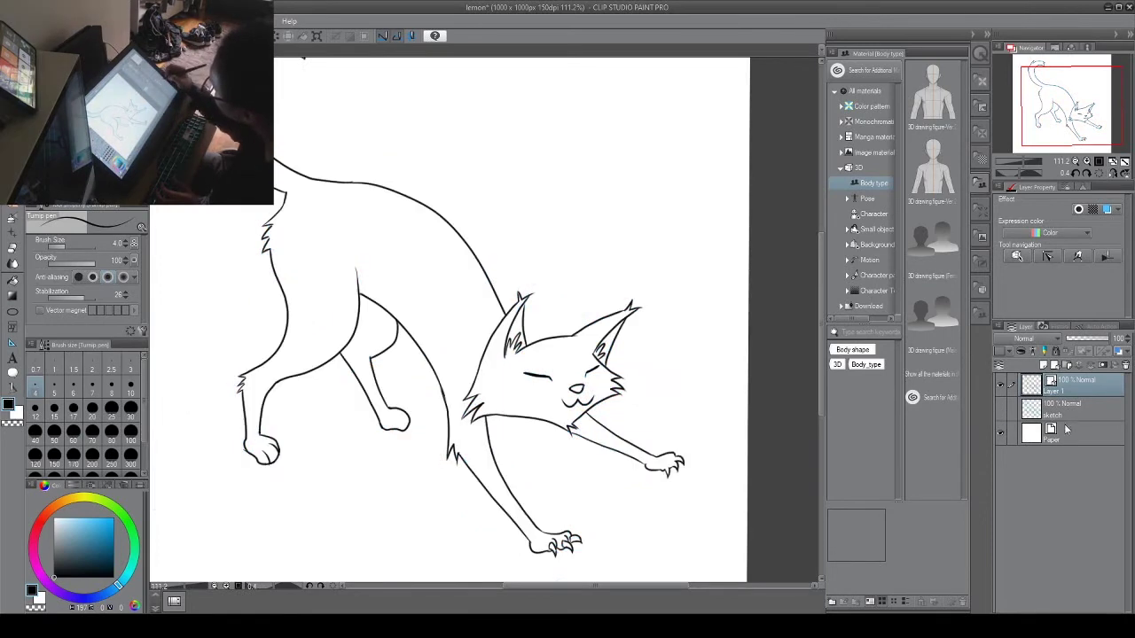
{"action": "left_click", "coordinate": [1078, 440]}
{"action": "left_click", "coordinate": [1044, 365]}
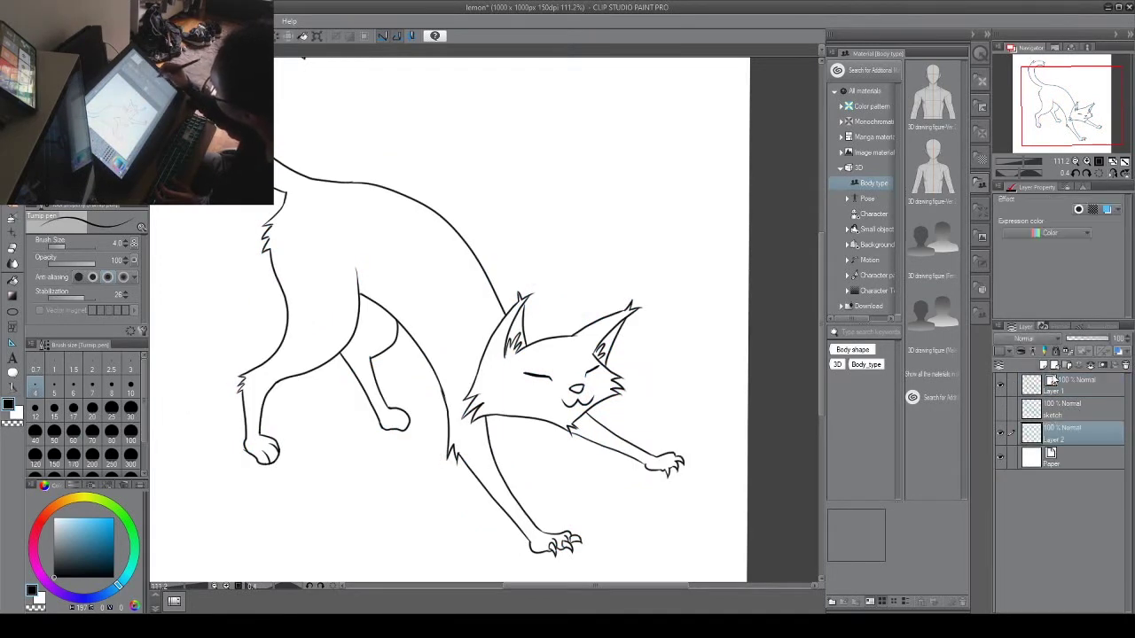
Step: Fill the new layer with a flat light blue background using the Fill tool
{"action": "key", "text": "g"}
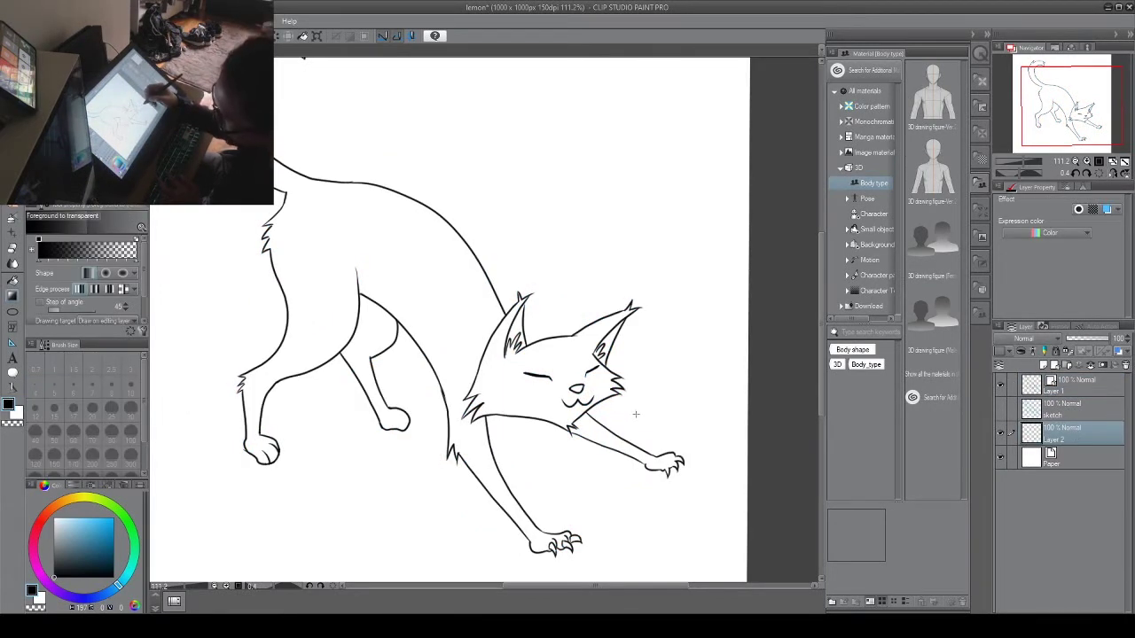
{"action": "left_click", "coordinate": [86, 519]}
{"action": "key", "text": "g"}
{"action": "left_click", "coordinate": [618, 209]}
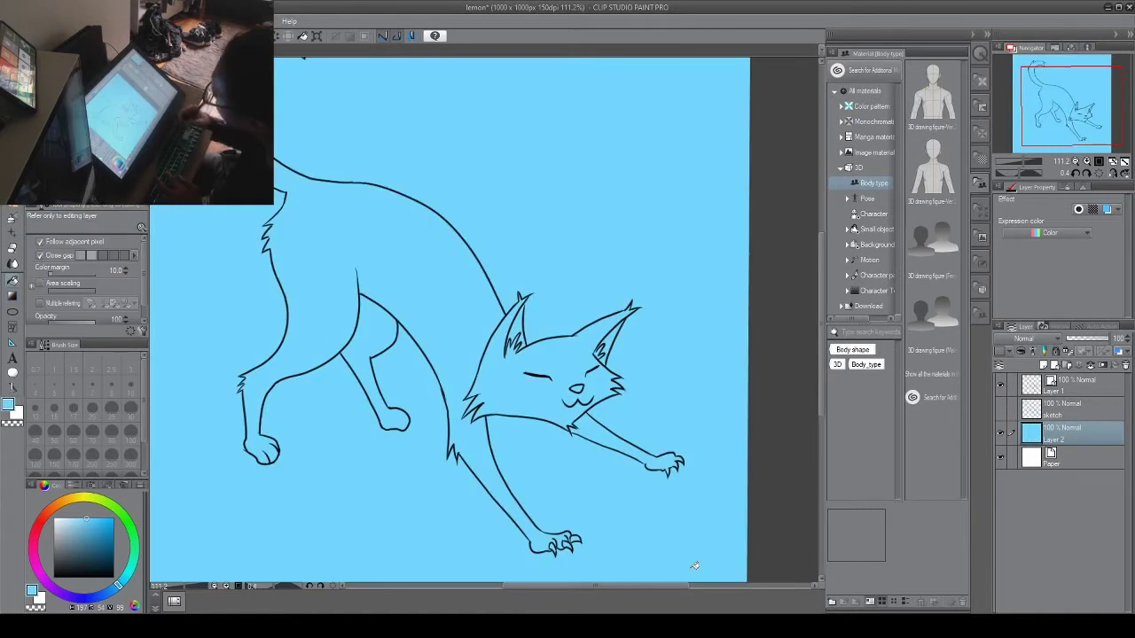
Step: Add a layer above the sketch layer for the cat's pale cream base colour, undoing a trial fill
{"action": "left_click", "coordinate": [1069, 413]}
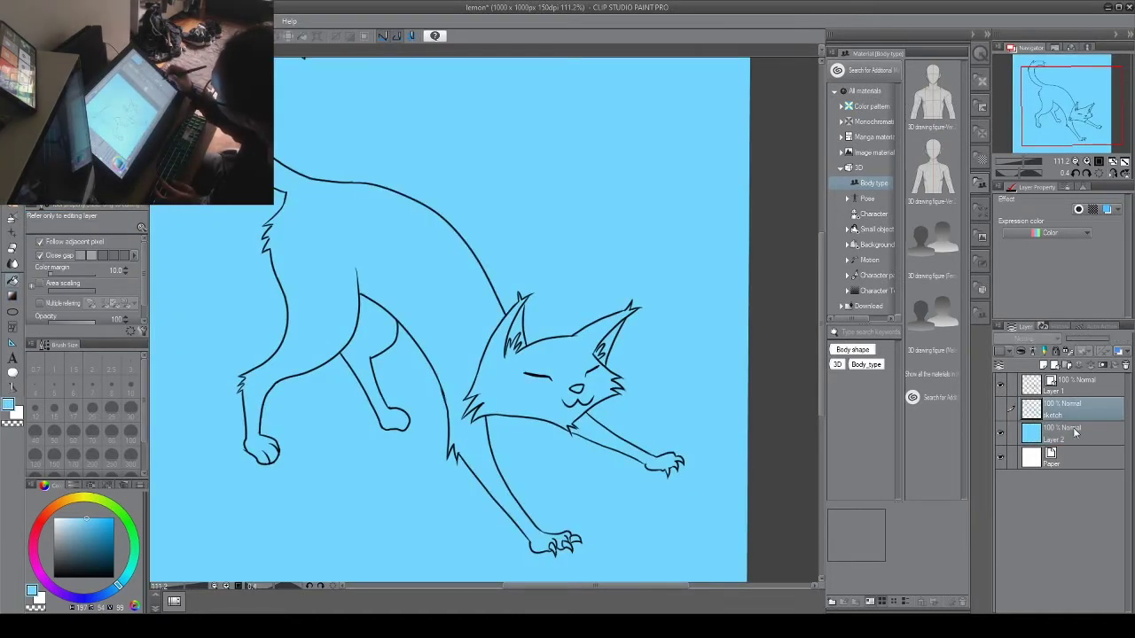
{"action": "left_click", "coordinate": [1048, 366]}
{"action": "key", "text": "x"}
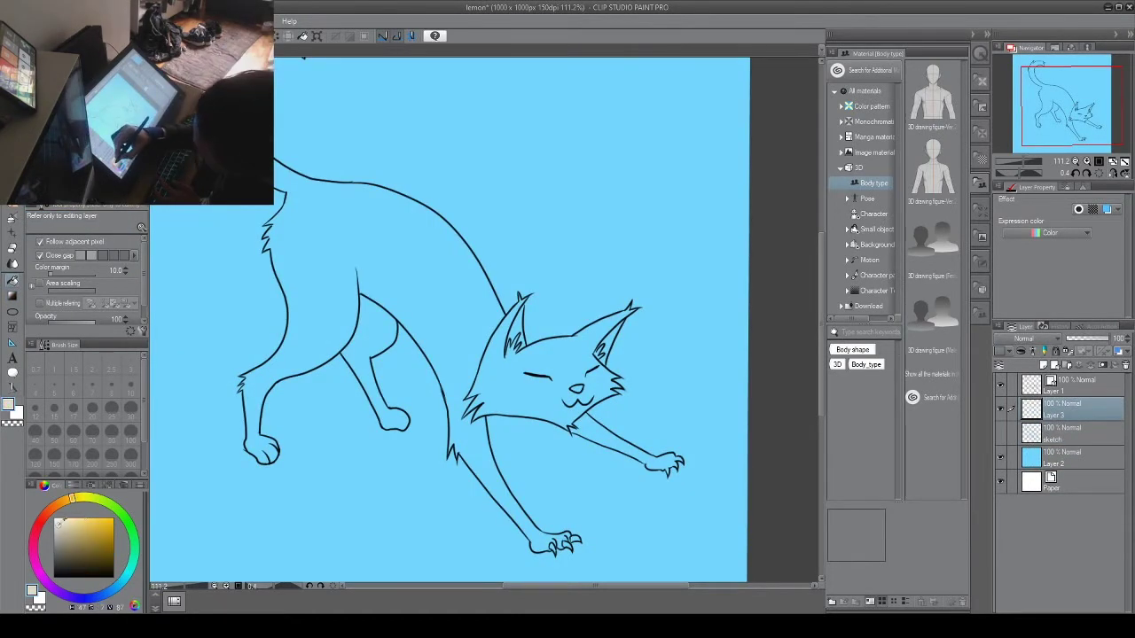
{"action": "left_click", "coordinate": [432, 295]}
{"action": "key", "text": "ctrl+z"}
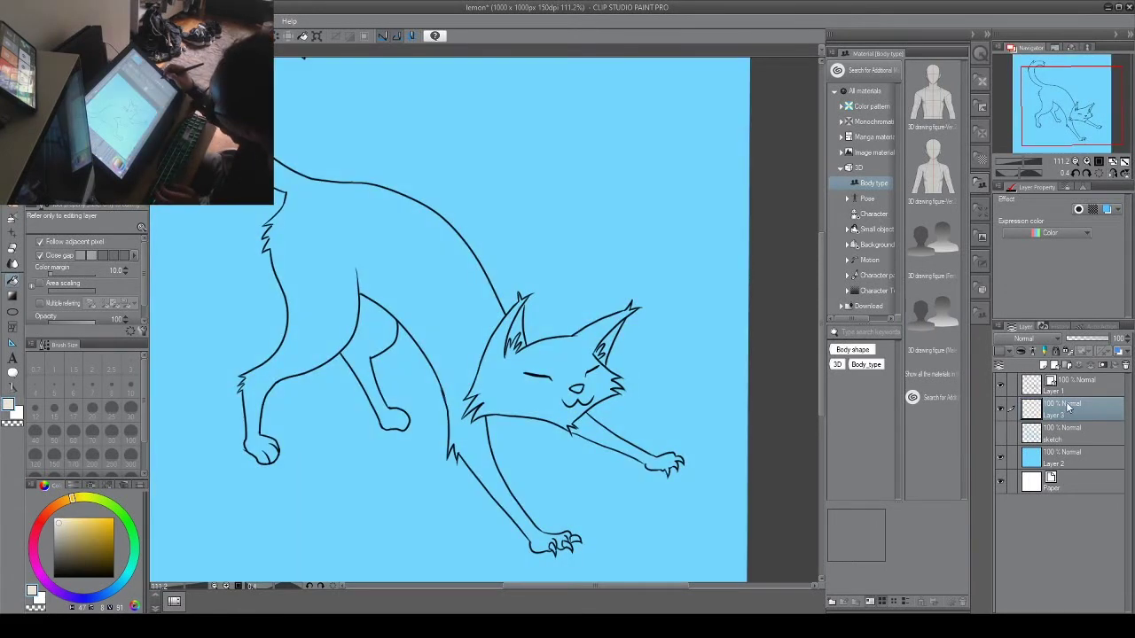
Step: Fill the cat's body, head, ears and far legs with pale cream, with the fill referring to other layers
{"action": "left_click", "coordinate": [80, 97]}
{"action": "left_click", "coordinate": [433, 269]}
{"action": "left_click", "coordinate": [537, 354]}
{"action": "left_click", "coordinate": [516, 324]}
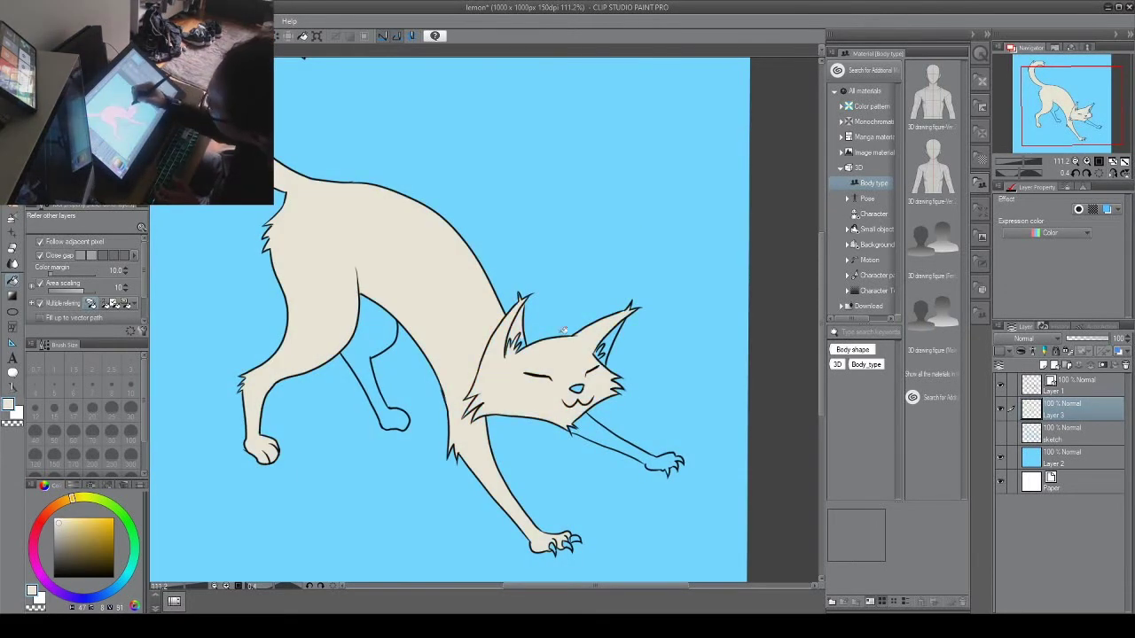
{"action": "left_click", "coordinate": [603, 349]}
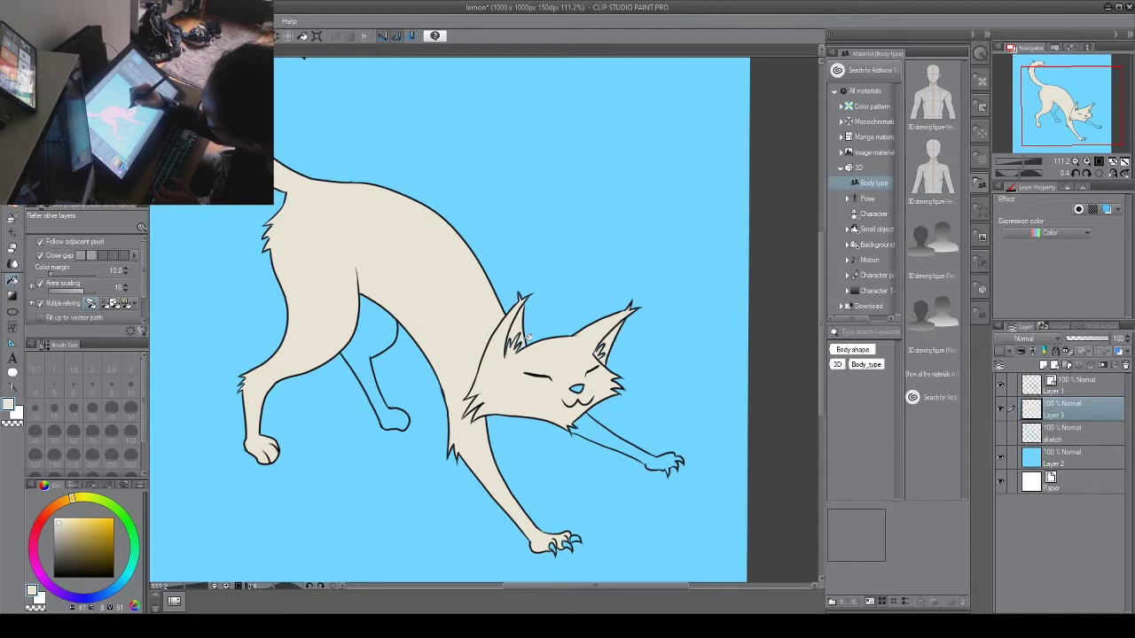
{"action": "left_click", "coordinate": [608, 422]}
{"action": "left_click", "coordinate": [381, 323]}
Step: Touch up unfilled spots on the head and chin fur in cream with the Oil paint brush at size 4.5
{"action": "left_click_drag", "start_coordinate": [383, 222], "coordinate": [385, 250]}
{"action": "left_click_drag", "start_coordinate": [530, 395], "coordinate": [567, 395]}
{"action": "key", "text": "b"}
{"action": "mouse_move", "coordinate": [430, 304]}
{"action": "left_mouse_down"}
{"action": "mouse_move", "coordinate": [437, 335]}
{"action": "mouse_move", "coordinate": [470, 293]}
{"action": "mouse_move", "coordinate": [477, 384]}
{"action": "left_mouse_up"}
{"action": "left_click_drag", "start_coordinate": [656, 354], "coordinate": [389, 259]}
{"action": "left_click_drag", "start_coordinate": [565, 219], "coordinate": [562, 286]}
{"action": "mouse_move", "coordinate": [646, 134]}
{"action": "left_mouse_down"}
{"action": "mouse_move", "coordinate": [625, 133]}
{"action": "mouse_move", "coordinate": [649, 139]}
{"action": "left_mouse_up"}
{"action": "left_click_drag", "start_coordinate": [693, 69], "coordinate": [595, 198]}
{"action": "mouse_move", "coordinate": [323, 399]}
{"action": "left_mouse_down"}
{"action": "mouse_move", "coordinate": [590, 321]}
{"action": "mouse_move", "coordinate": [590, 412]}
{"action": "mouse_move", "coordinate": [425, 70]}
{"action": "left_mouse_up"}
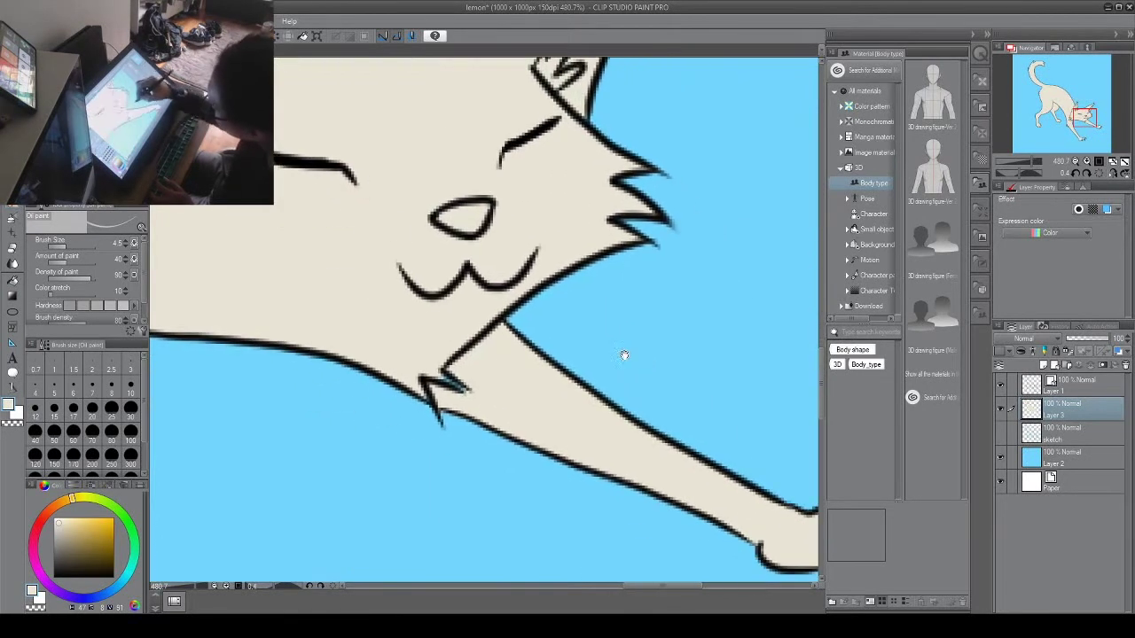
{"action": "left_click_drag", "start_coordinate": [445, 376], "coordinate": [454, 382]}
Step: Paint cream into the remaining gaps in the front paws' claws and the fur tufts near the foreleg
{"action": "left_click_drag", "start_coordinate": [638, 388], "coordinate": [389, 247]}
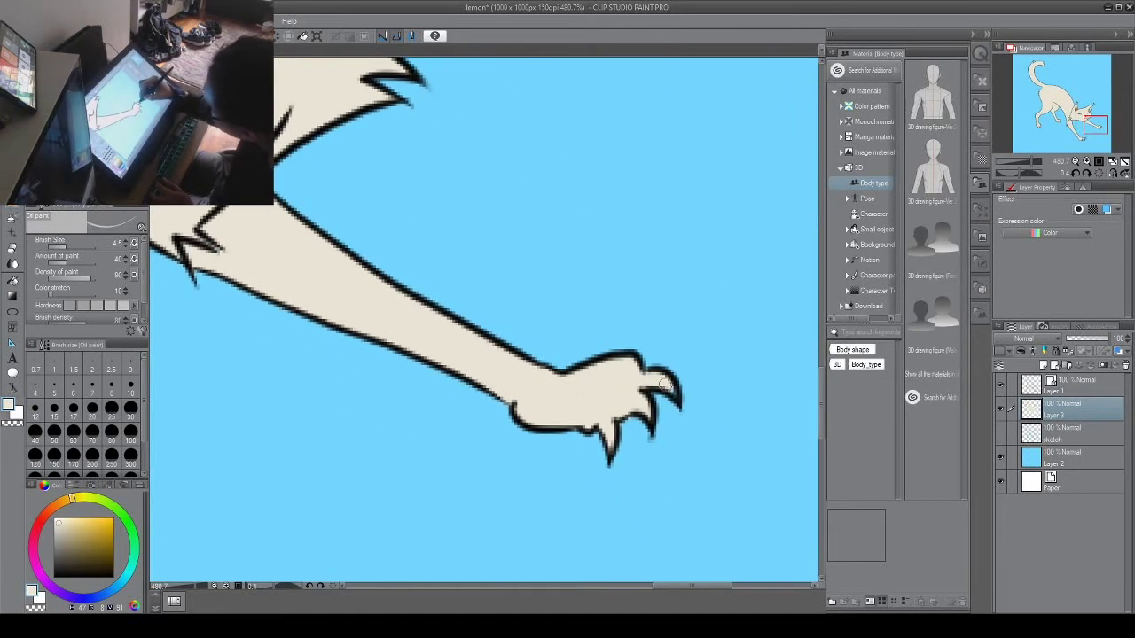
{"action": "left_click_drag", "start_coordinate": [266, 346], "coordinate": [749, 282]}
{"action": "left_click_drag", "start_coordinate": [633, 507], "coordinate": [546, 298]}
{"action": "left_click_drag", "start_coordinate": [518, 487], "coordinate": [529, 508]}
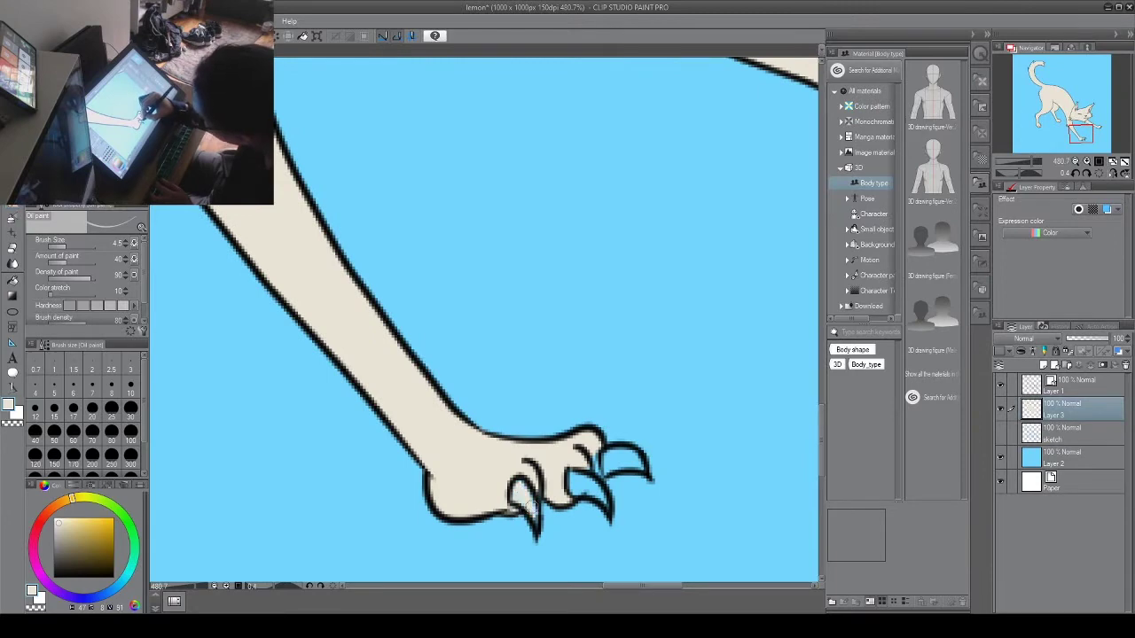
{"action": "mouse_move", "coordinate": [568, 470]}
{"action": "left_mouse_down"}
{"action": "mouse_move", "coordinate": [594, 494]}
{"action": "mouse_move", "coordinate": [569, 473]}
{"action": "mouse_move", "coordinate": [614, 451]}
{"action": "left_mouse_up"}
{"action": "left_click_drag", "start_coordinate": [427, 332], "coordinate": [754, 471]}
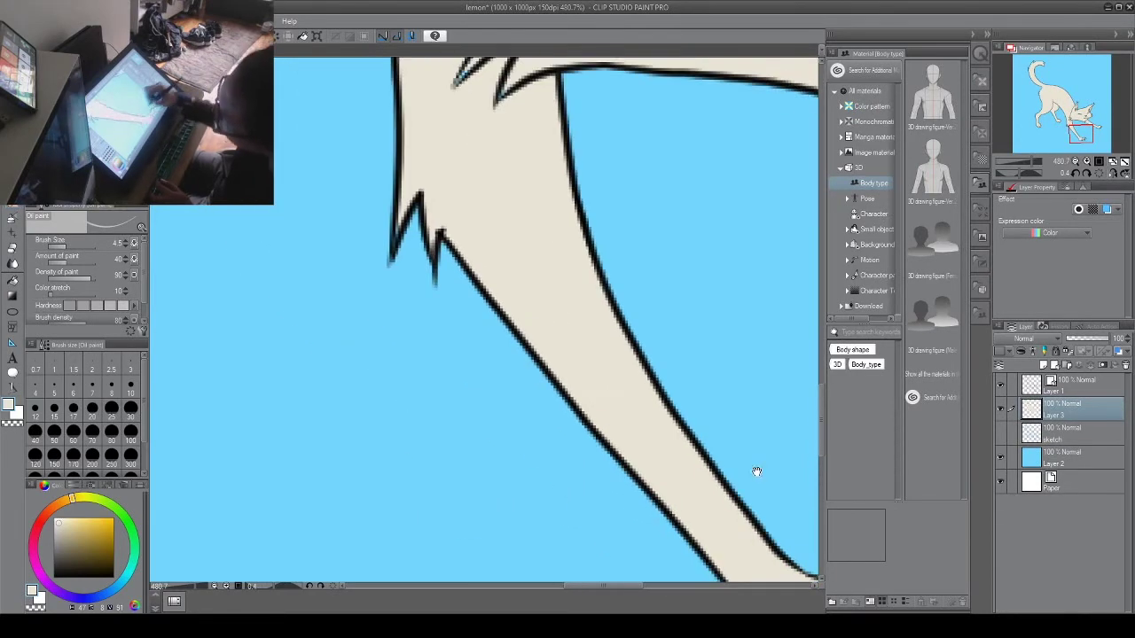
{"action": "left_click_drag", "start_coordinate": [600, 337], "coordinate": [532, 325]}
{"action": "left_click_drag", "start_coordinate": [626, 263], "coordinate": [490, 410]}
Step: Save the drawing and check the cream fill around the ears and over the whole cat
{"action": "scroll", "coordinate": [499, 395], "scroll_direction": "up", "scroll_amount": 1}
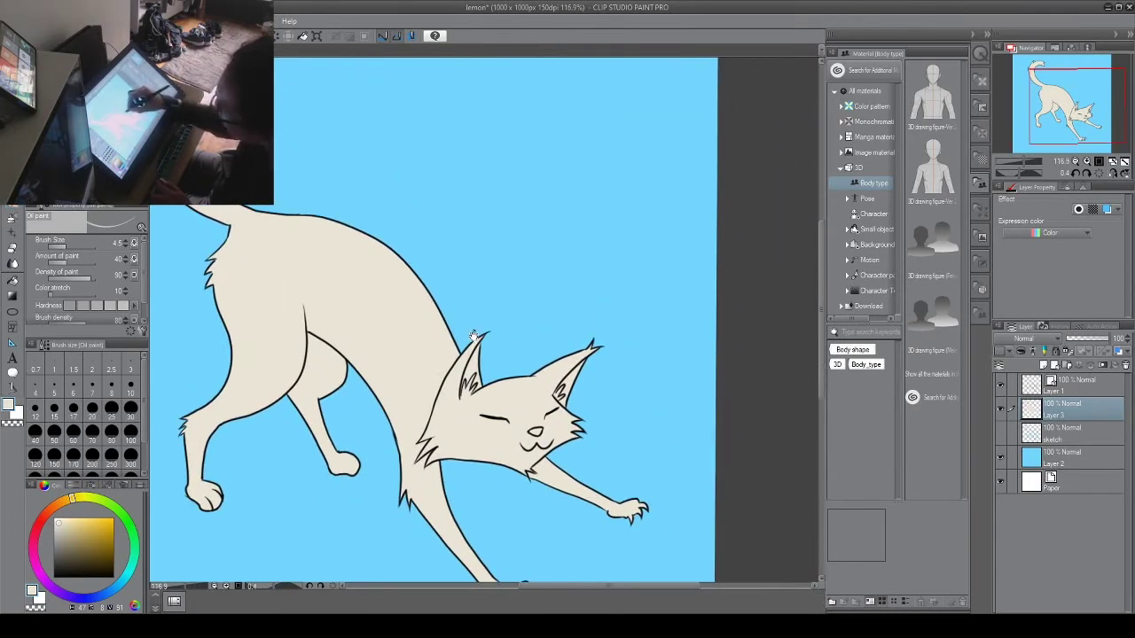
{"action": "scroll", "coordinate": [612, 364], "scroll_direction": "up", "scroll_amount": 2}
{"action": "scroll", "coordinate": [599, 379], "scroll_direction": "down", "scroll_amount": 1}
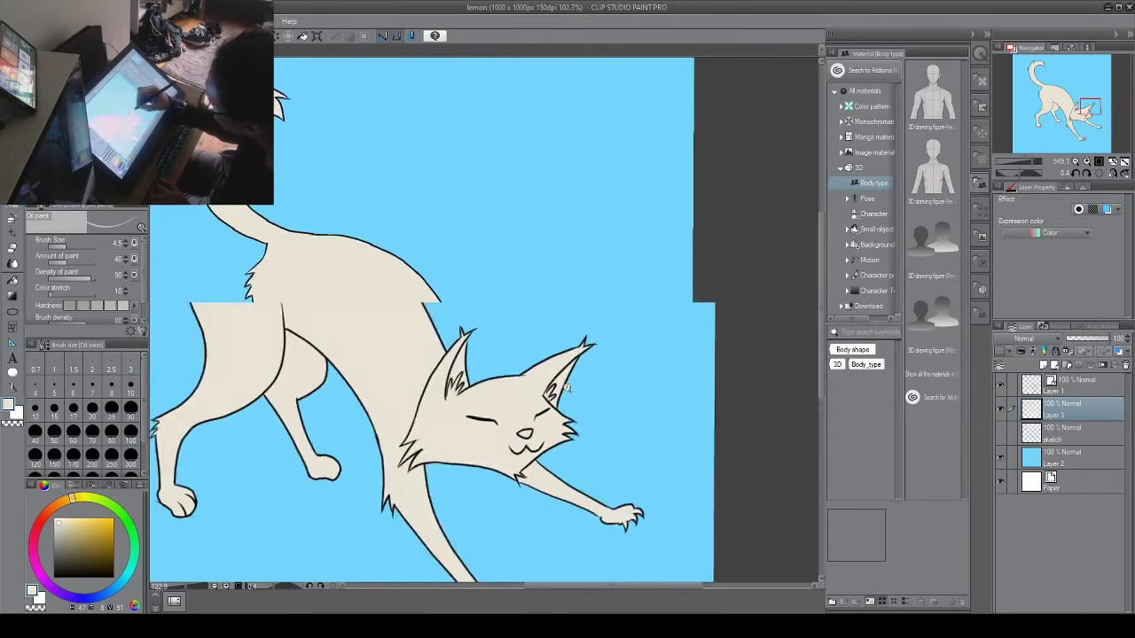
{"action": "scroll", "coordinate": [576, 363], "scroll_direction": "up", "scroll_amount": 5}
{"action": "scroll", "coordinate": [559, 278], "scroll_direction": "down", "scroll_amount": 9}
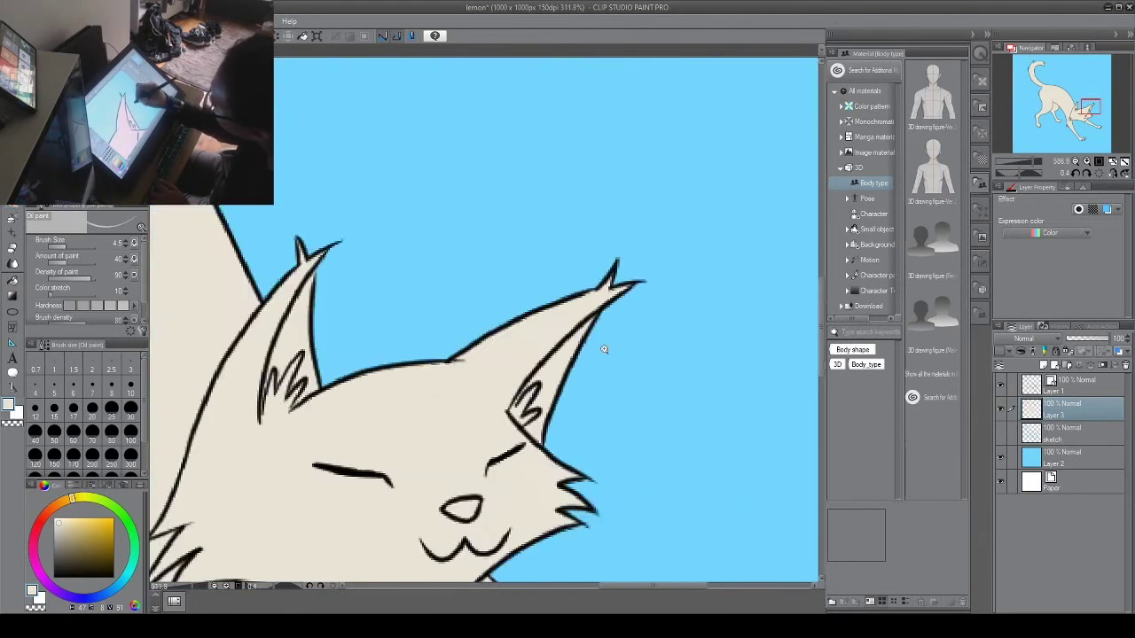
{"action": "scroll", "coordinate": [495, 345], "scroll_direction": "down", "scroll_amount": 3}
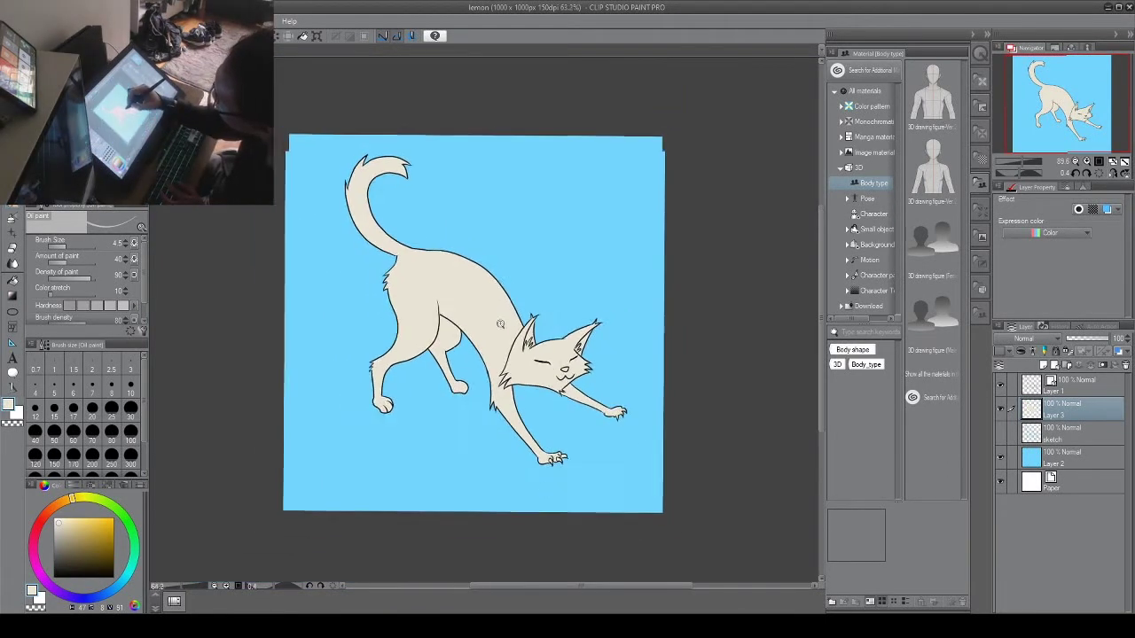
{"action": "scroll", "coordinate": [529, 303], "scroll_direction": "up", "scroll_amount": 1}
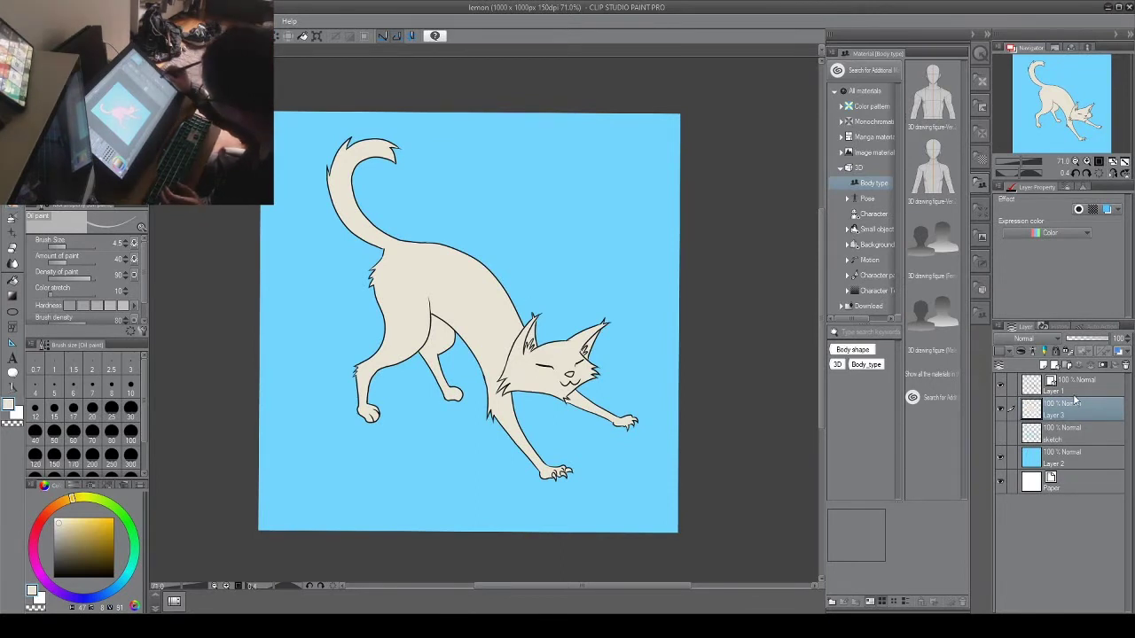
Step: Add a new layer above the cream base layer and clip it to the layer below
{"action": "left_click", "coordinate": [1044, 366]}
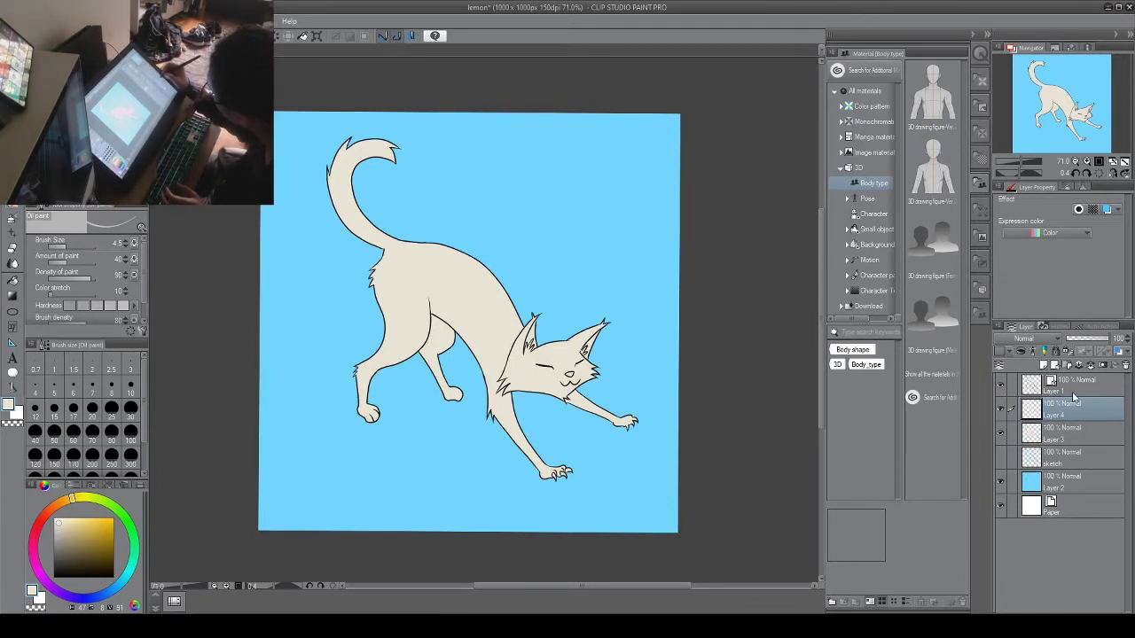
{"action": "left_click", "coordinate": [1020, 351]}
{"action": "left_click_drag", "start_coordinate": [528, 360], "coordinate": [567, 341]}
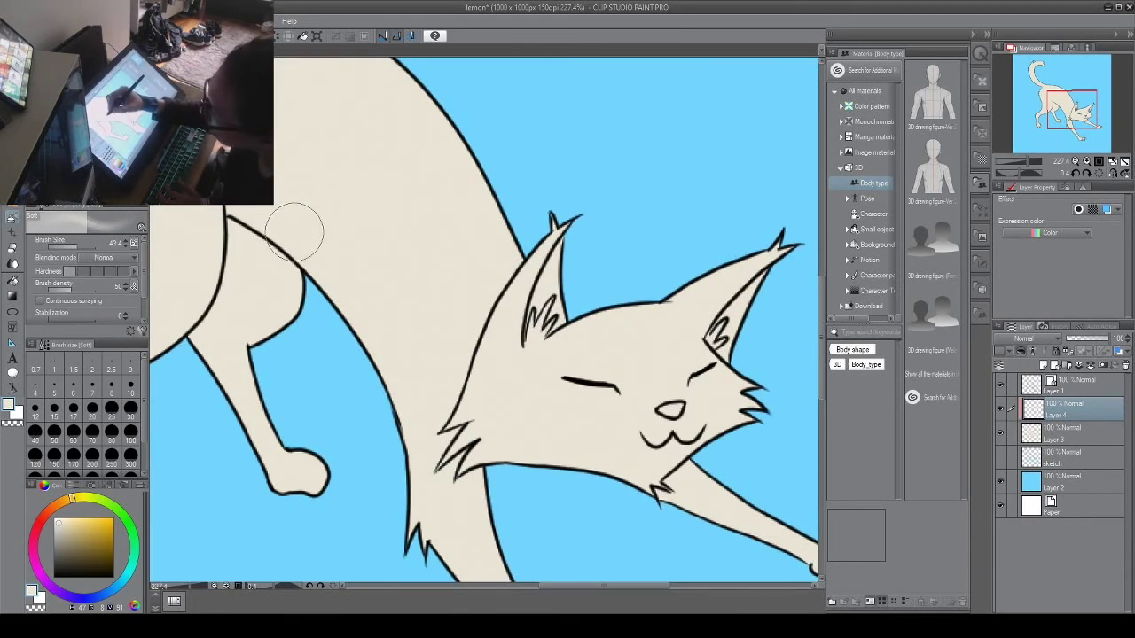
Step: Paint the outline of a grey-brown patch around the near eye and cheek with the Hard airbrush at size 23.4
{"action": "left_click", "coordinate": [87, 110]}
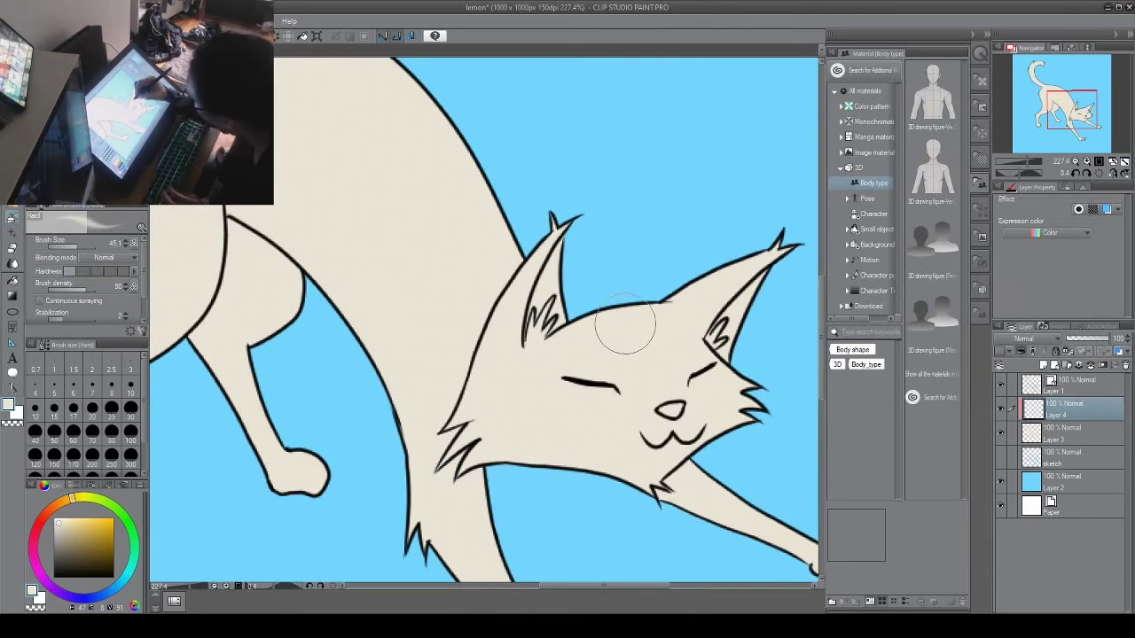
{"action": "left_click_drag", "start_coordinate": [637, 362], "coordinate": [620, 331]}
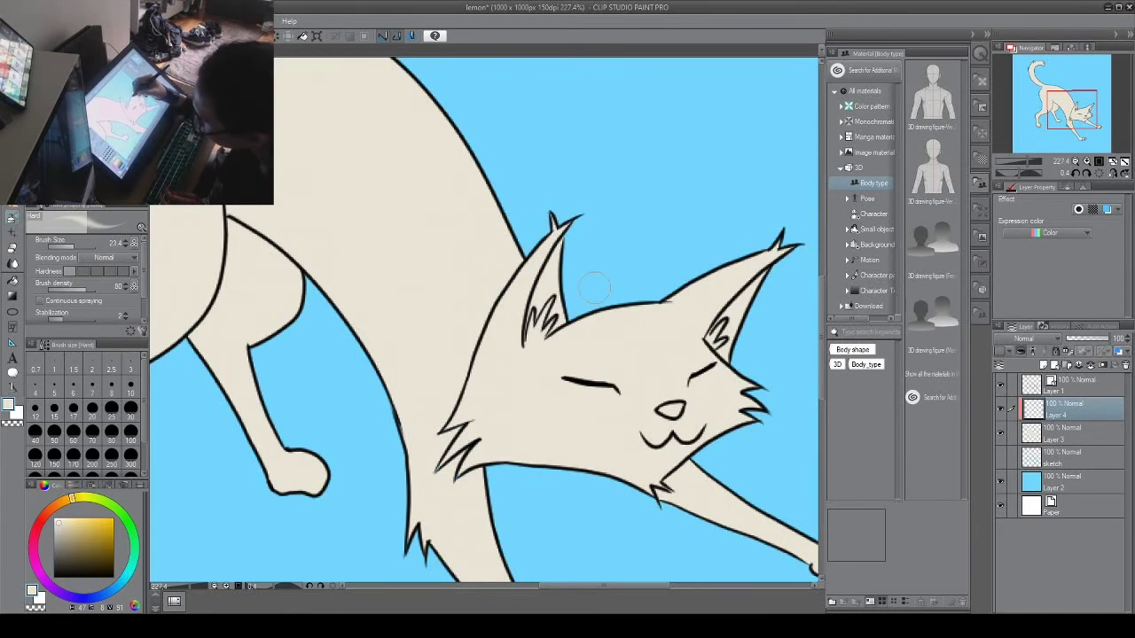
{"action": "left_click", "coordinate": [62, 537]}
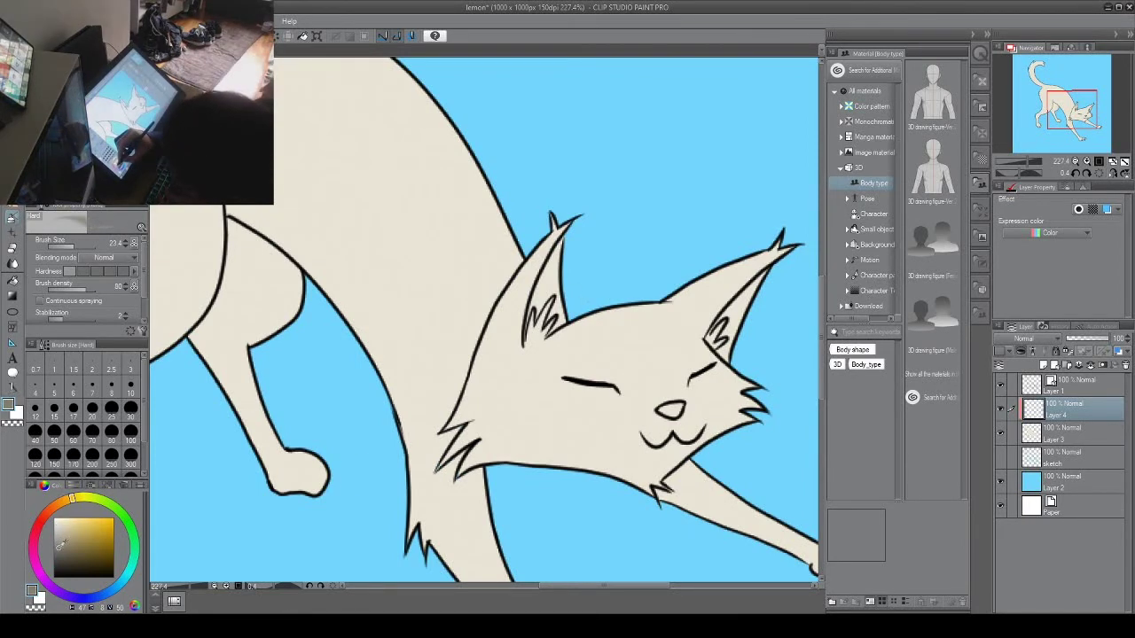
{"action": "left_click", "coordinate": [59, 504]}
{"action": "left_click", "coordinate": [62, 542]}
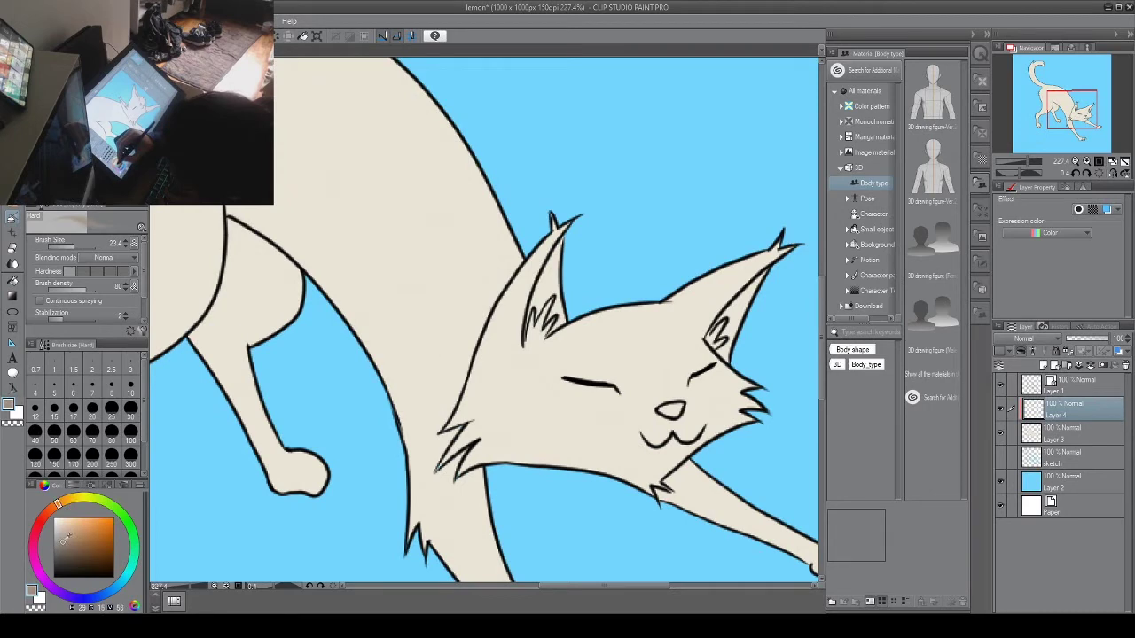
{"action": "left_click_drag", "start_coordinate": [599, 317], "coordinate": [613, 374]}
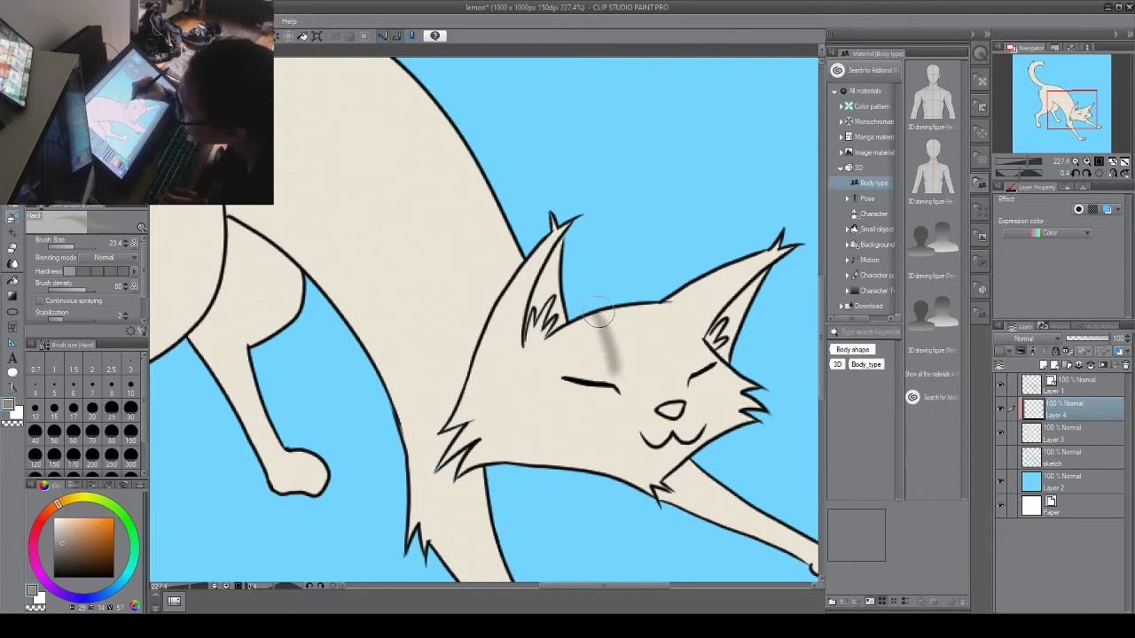
{"action": "left_click_drag", "start_coordinate": [614, 327], "coordinate": [610, 399]}
{"action": "mouse_move", "coordinate": [457, 381]}
{"action": "left_mouse_down"}
{"action": "mouse_move", "coordinate": [589, 395]}
{"action": "mouse_move", "coordinate": [599, 349]}
{"action": "mouse_move", "coordinate": [582, 335]}
{"action": "mouse_move", "coordinate": [590, 377]}
{"action": "mouse_move", "coordinate": [587, 352]}
{"action": "mouse_move", "coordinate": [551, 370]}
{"action": "left_mouse_up"}
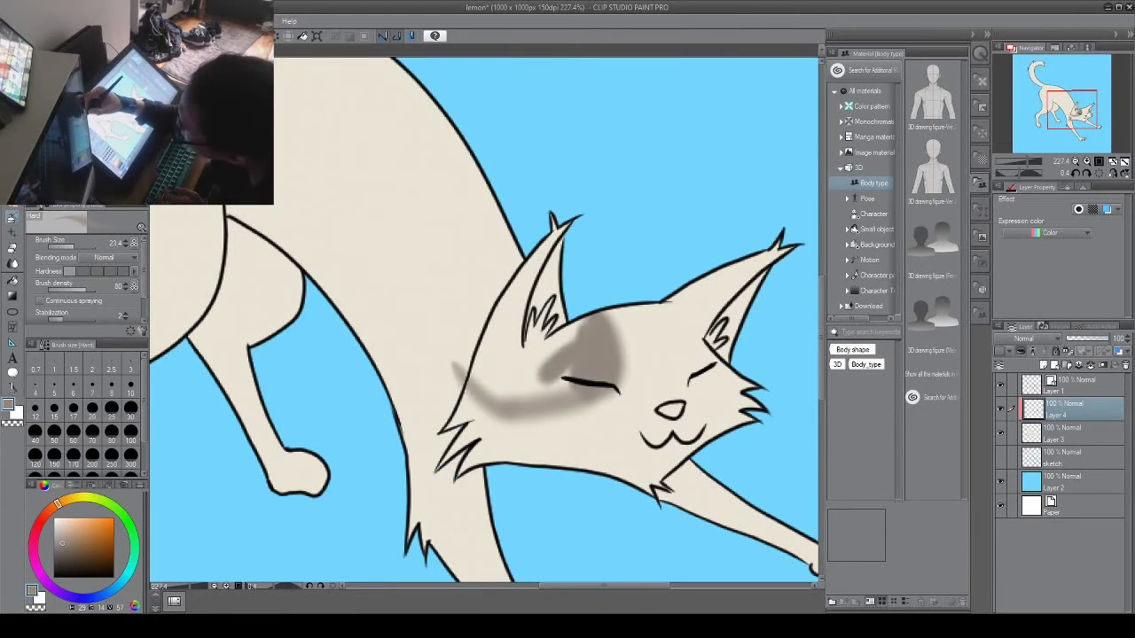
Step: Fill in the grey-brown patch and extend it over the near ear, reducing the airbrush to size 4 for the tip
{"action": "left_click", "coordinate": [22, 204]}
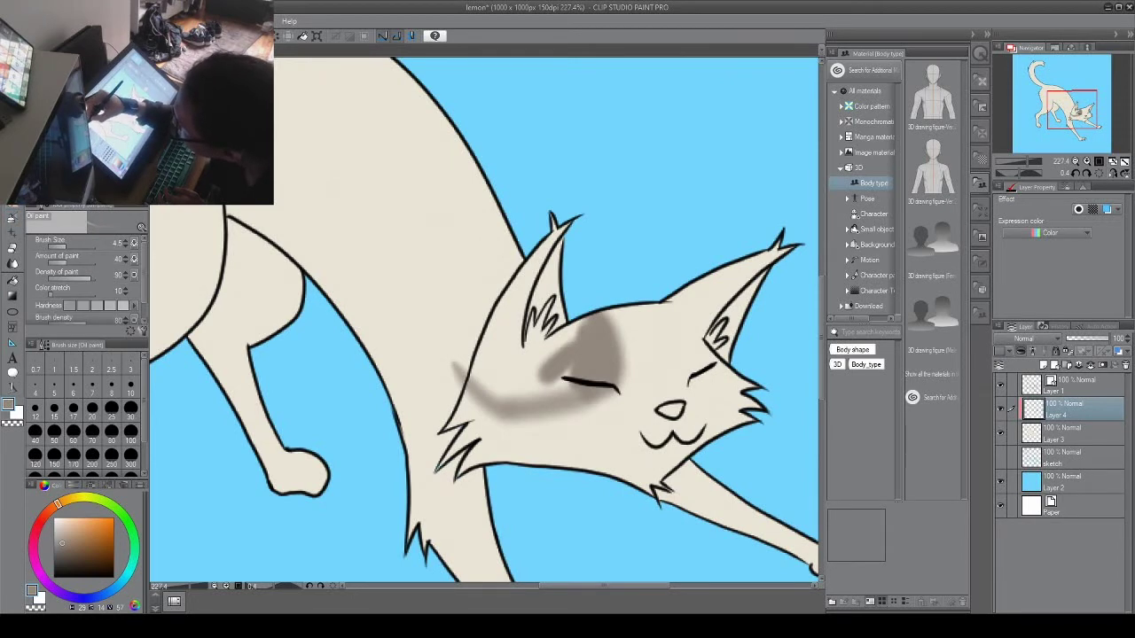
{"action": "left_click", "coordinate": [23, 211]}
{"action": "mouse_move", "coordinate": [576, 337]}
{"action": "left_mouse_down"}
{"action": "mouse_move", "coordinate": [539, 392]}
{"action": "mouse_move", "coordinate": [569, 389]}
{"action": "mouse_move", "coordinate": [487, 359]}
{"action": "mouse_move", "coordinate": [482, 382]}
{"action": "mouse_move", "coordinate": [499, 400]}
{"action": "mouse_move", "coordinate": [525, 369]}
{"action": "mouse_move", "coordinate": [543, 292]}
{"action": "mouse_move", "coordinate": [519, 295]}
{"action": "mouse_move", "coordinate": [492, 337]}
{"action": "mouse_move", "coordinate": [506, 307]}
{"action": "mouse_move", "coordinate": [515, 321]}
{"action": "mouse_move", "coordinate": [523, 289]}
{"action": "mouse_move", "coordinate": [536, 370]}
{"action": "mouse_move", "coordinate": [493, 323]}
{"action": "mouse_move", "coordinate": [523, 286]}
{"action": "left_mouse_up"}
{"action": "key", "text": "bracketleft"}
{"action": "key", "text": "bracketleft"}
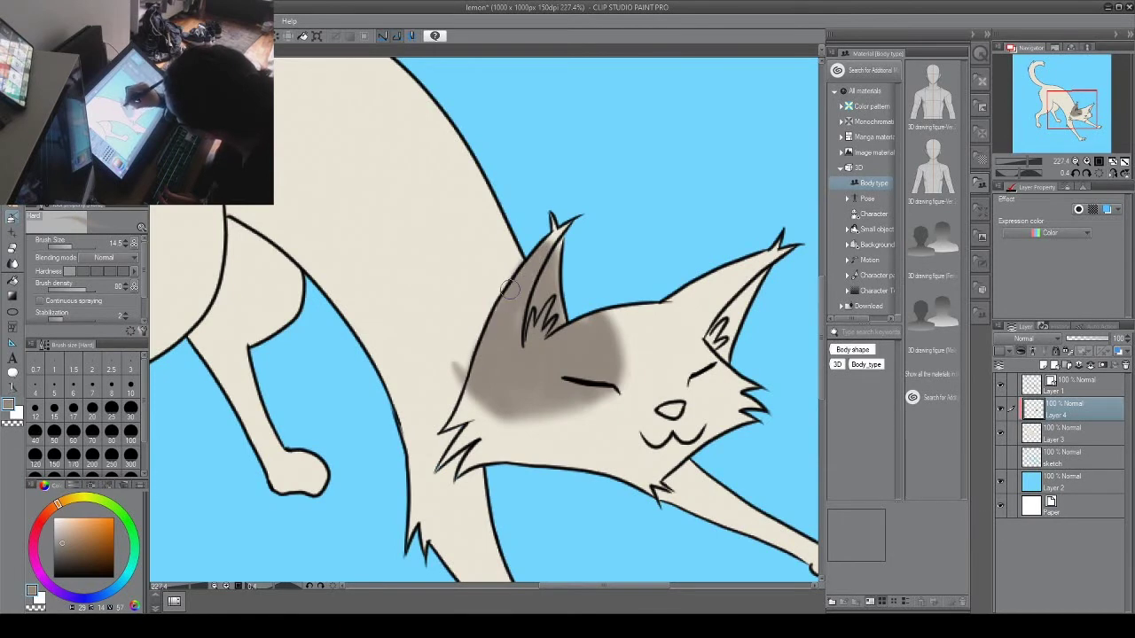
{"action": "key", "text": "bracketleft"}
{"action": "key", "text": "bracketleft"}
{"action": "key", "text": "bracketleft"}
{"action": "key", "text": "bracketleft"}
{"action": "key", "text": "bracketleft"}
{"action": "key", "text": "bracketleft"}
{"action": "key", "text": "bracketleft"}
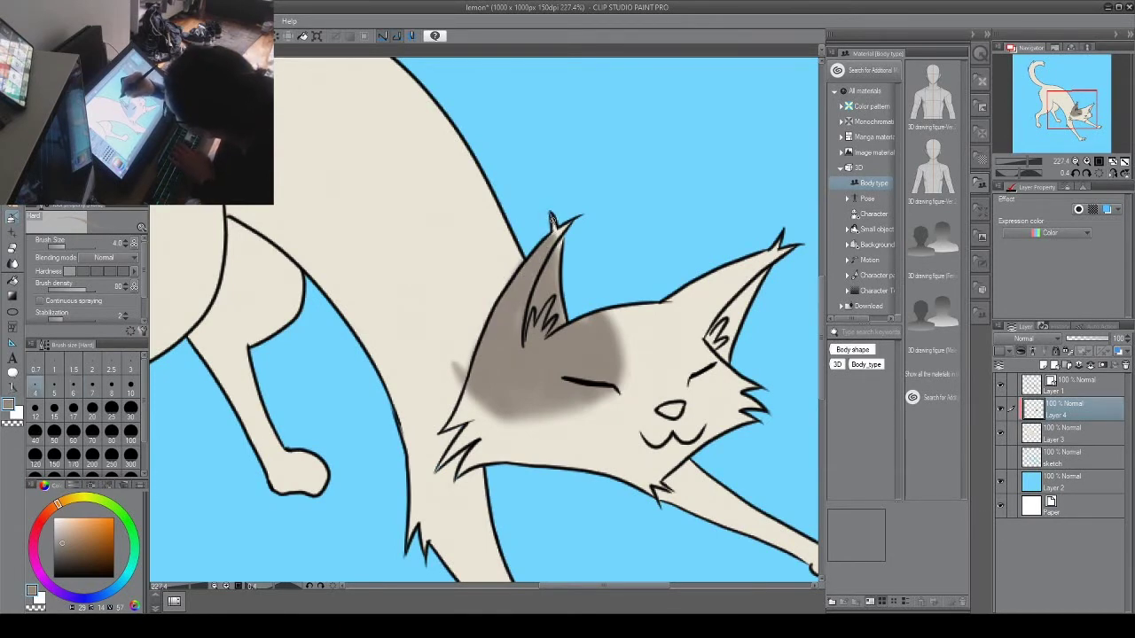
Step: Enlarge the airbrush to size 10 and sharpen the patch's edges along the cheek and beside the near eye
{"action": "key", "text": "bracketright"}
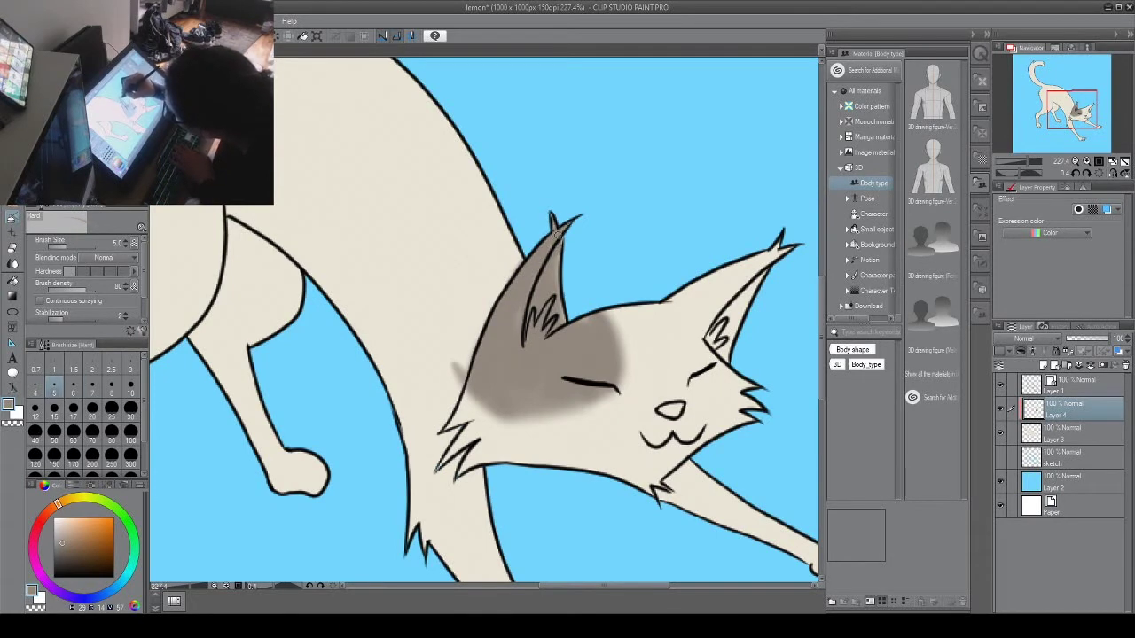
{"action": "key", "text": "bracketright"}
{"action": "key", "text": "bracketright"}
{"action": "key", "text": "bracketright"}
{"action": "key", "text": "bracketright"}
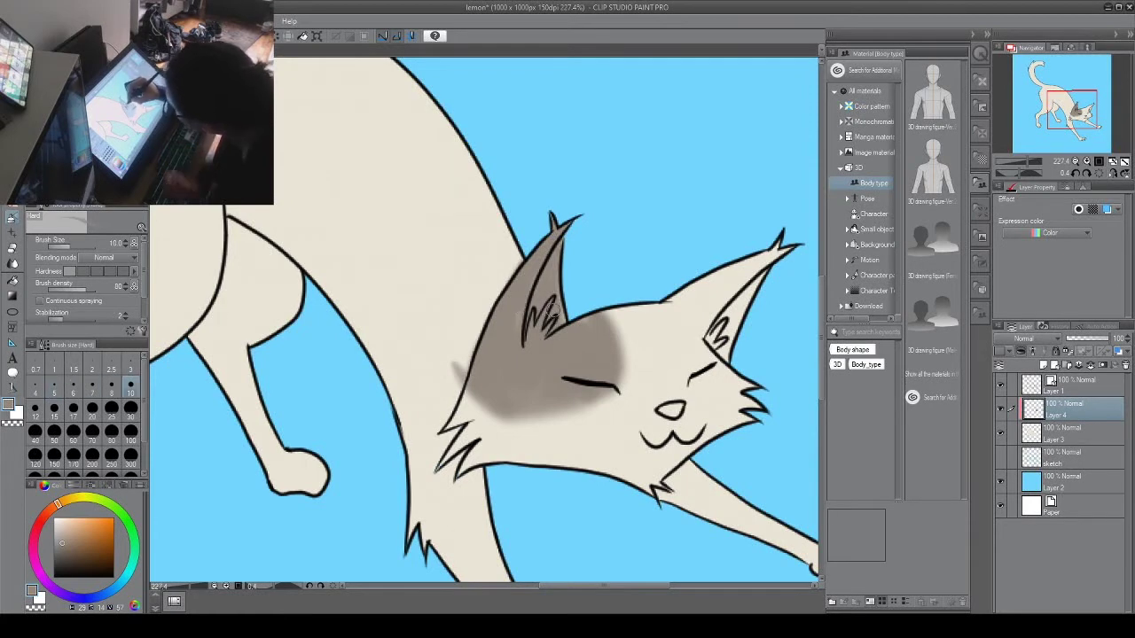
{"action": "left_click_drag", "start_coordinate": [471, 384], "coordinate": [507, 416]}
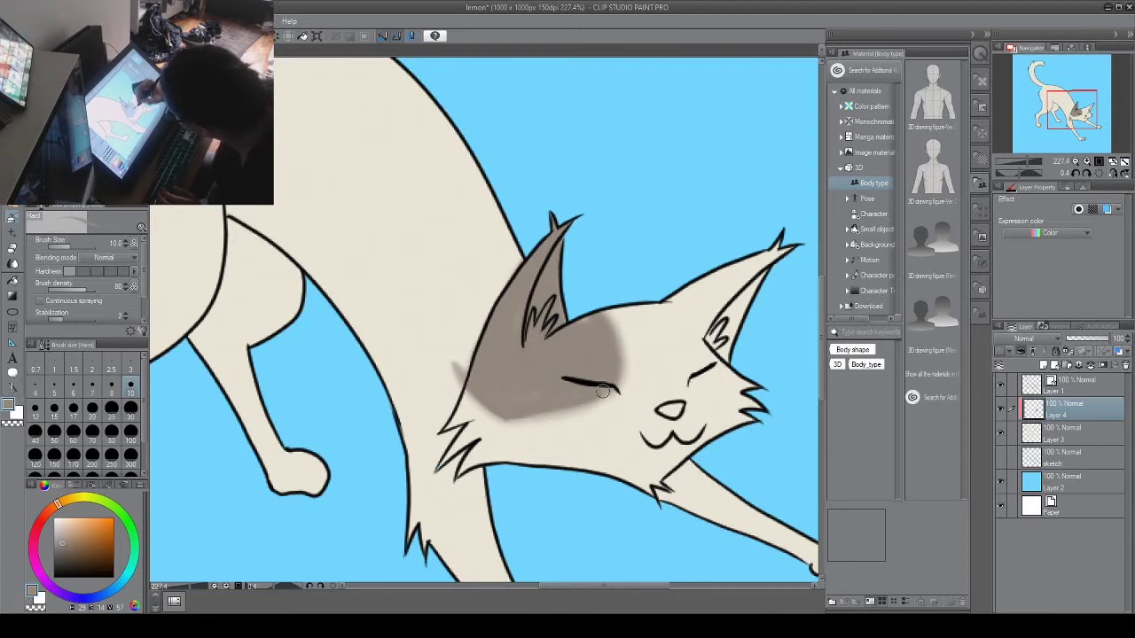
{"action": "mouse_move", "coordinate": [614, 343]}
{"action": "left_mouse_down"}
{"action": "mouse_move", "coordinate": [614, 398]}
{"action": "mouse_move", "coordinate": [544, 410]}
{"action": "left_mouse_up"}
Step: Clean up the grey-brown patch's edges around the near eye and cheek with the Hard eraser at size 12.3 and the Hard airbrush
{"action": "key", "text": "e"}
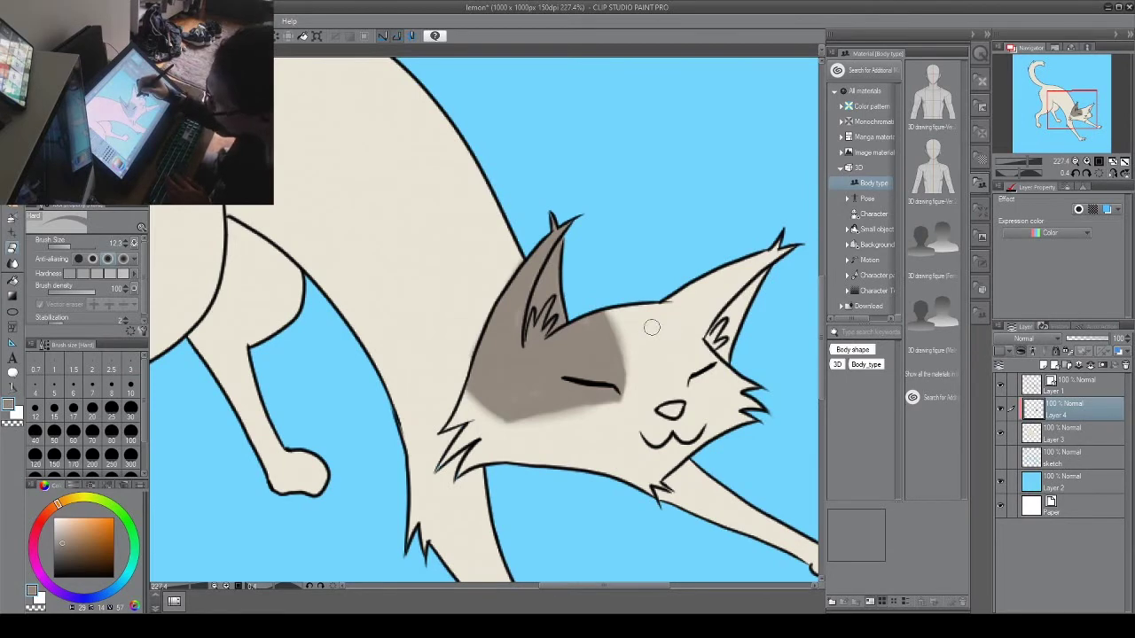
{"action": "key", "text": "b"}
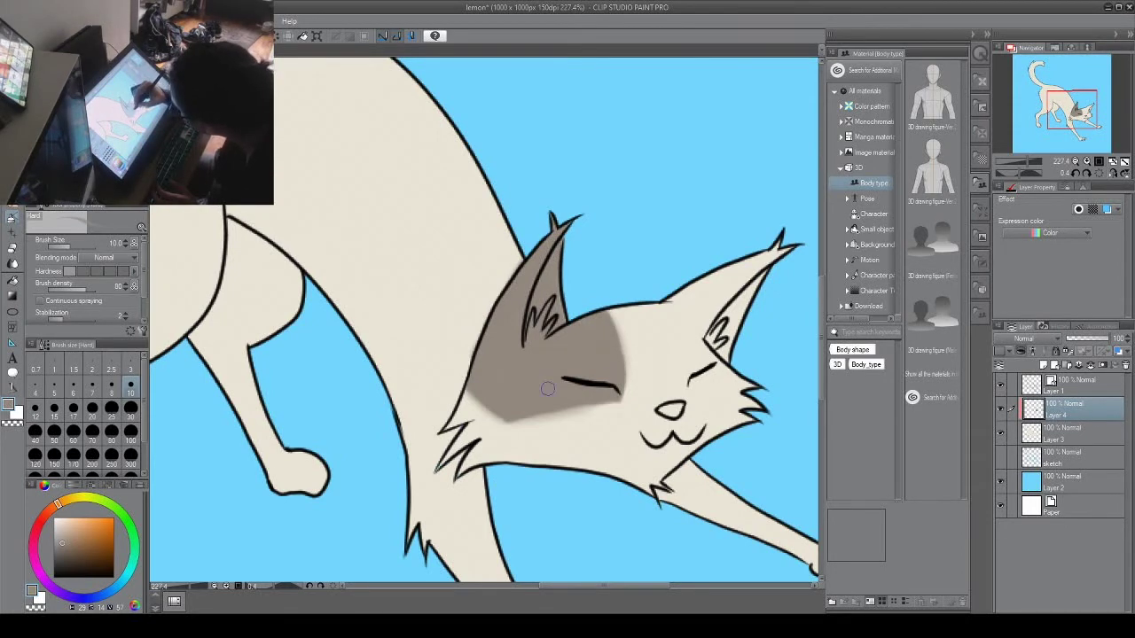
{"action": "left_click_drag", "start_coordinate": [630, 182], "coordinate": [532, 505]}
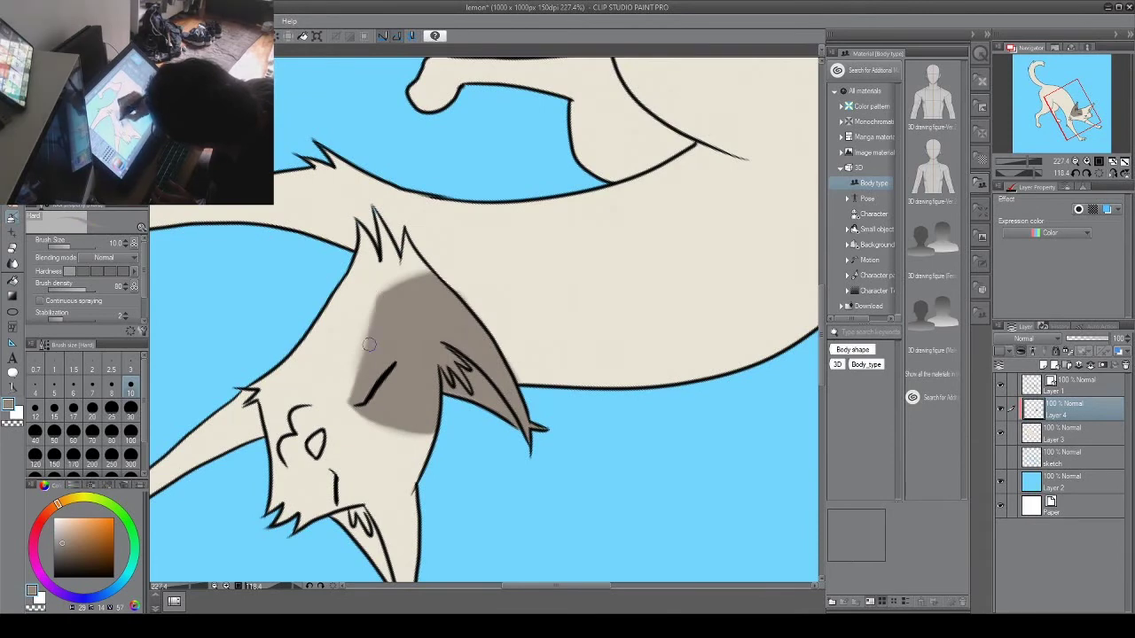
{"action": "key", "text": "e"}
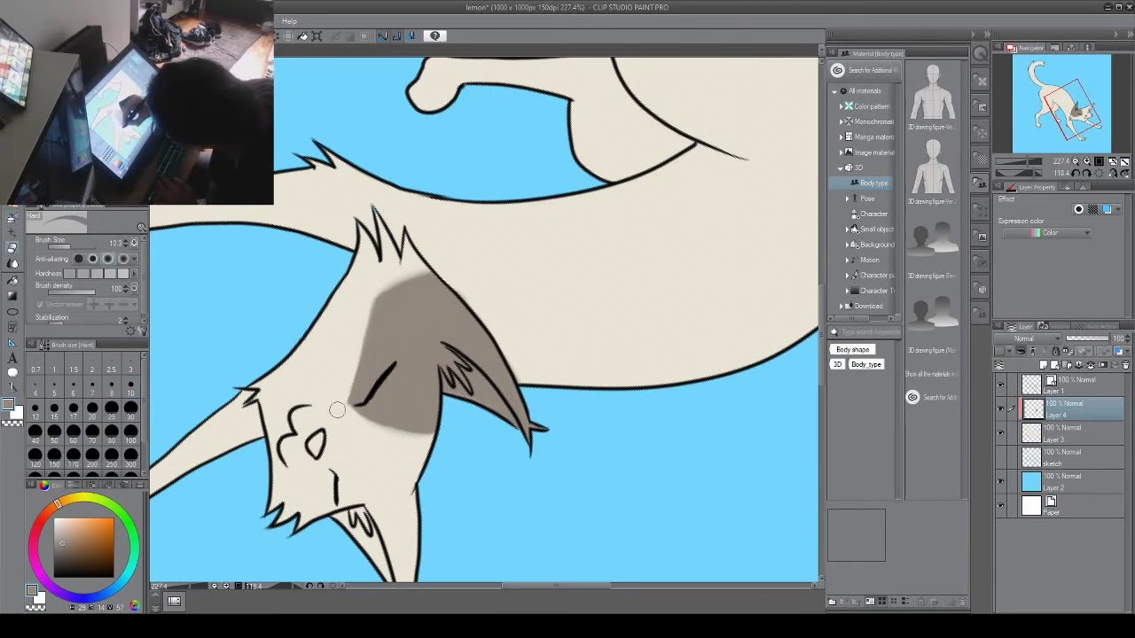
{"action": "left_click_drag", "start_coordinate": [346, 415], "coordinate": [500, 439]}
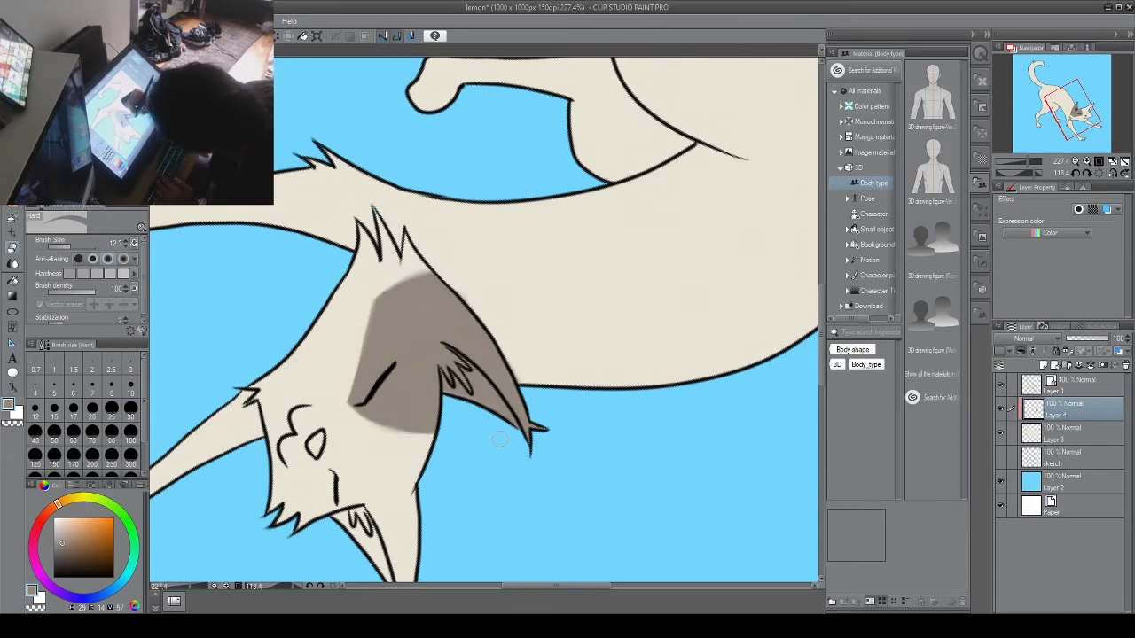
{"action": "left_click_drag", "start_coordinate": [385, 434], "coordinate": [434, 437]}
{"action": "left_click_drag", "start_coordinate": [679, 271], "coordinate": [351, 224]}
{"action": "left_click_drag", "start_coordinate": [708, 342], "coordinate": [629, 344]}
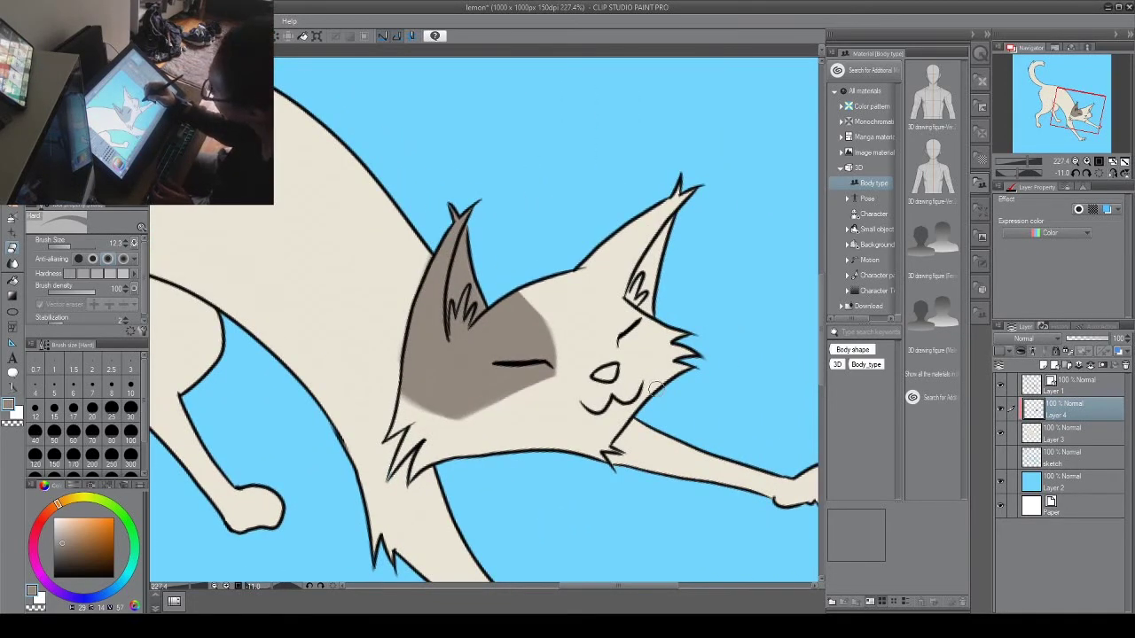
Step: Choose a soft pink and colour the insides of both ears and the nose with the Hard airbrush at size 10
{"action": "left_click", "coordinate": [49, 510]}
{"action": "left_click", "coordinate": [69, 528]}
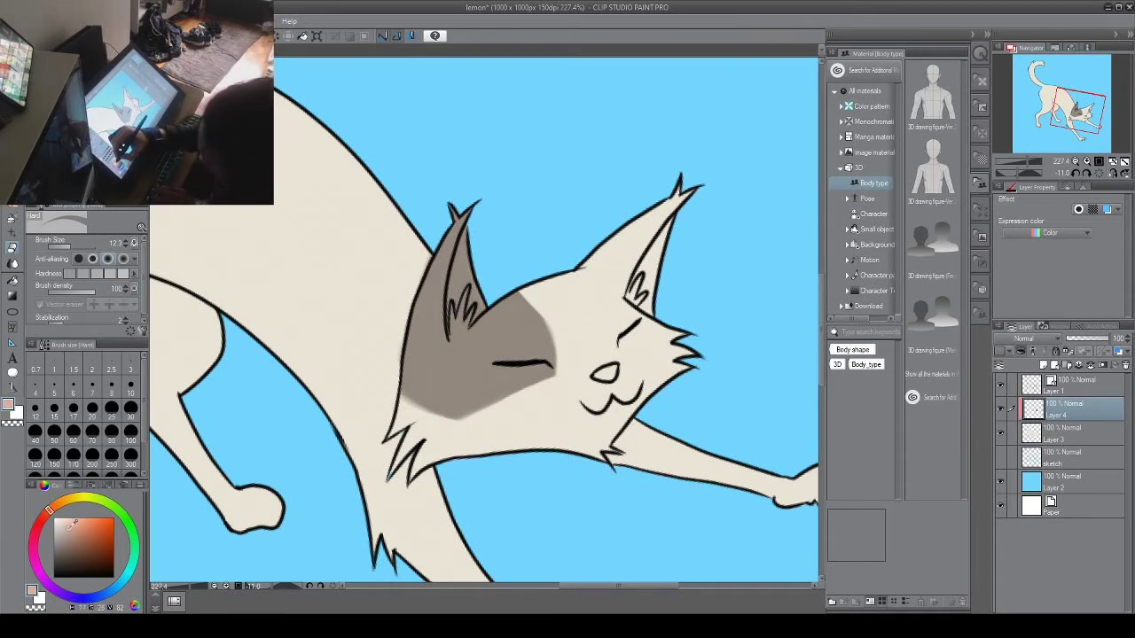
{"action": "left_click", "coordinate": [42, 516]}
{"action": "left_click", "coordinate": [70, 526]}
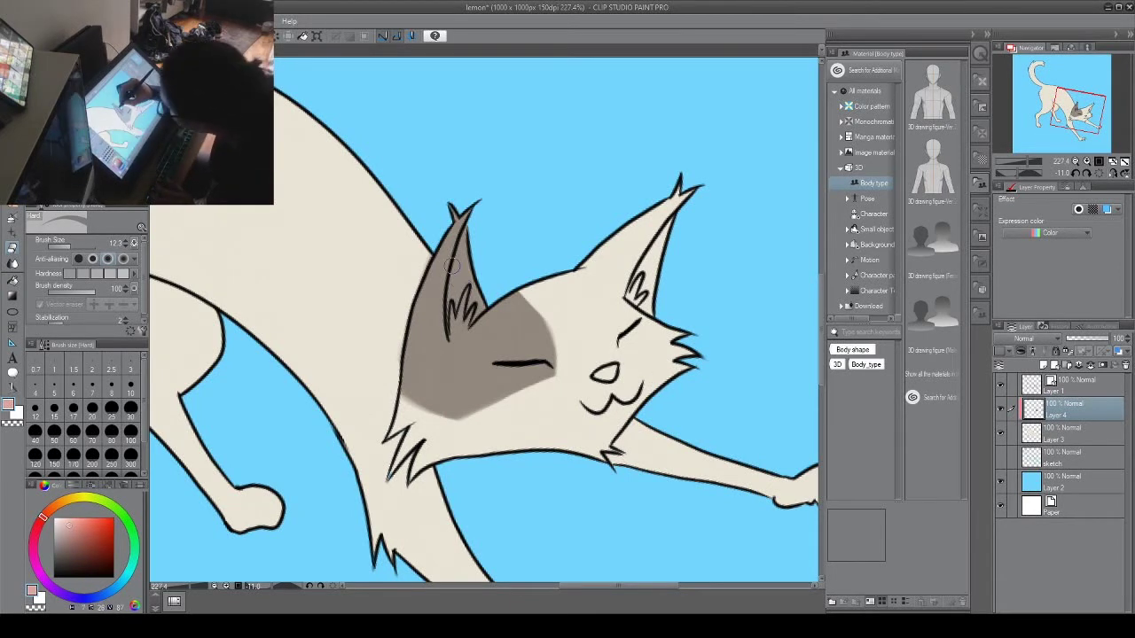
{"action": "key", "text": "bracketleft"}
{"action": "key", "text": "bracketleft"}
{"action": "mouse_move", "coordinate": [451, 265]}
{"action": "left_mouse_down"}
{"action": "mouse_move", "coordinate": [447, 302]}
{"action": "mouse_move", "coordinate": [454, 263]}
{"action": "left_mouse_up"}
{"action": "key", "text": "b"}
{"action": "key", "text": "b"}
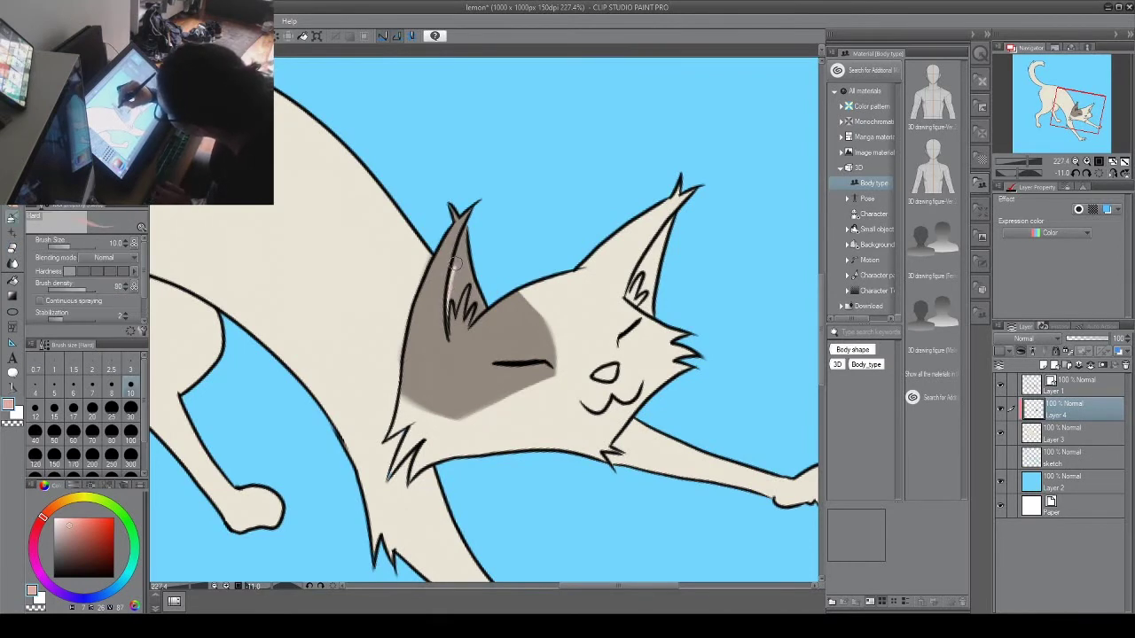
{"action": "mouse_move", "coordinate": [446, 309]}
{"action": "left_mouse_down"}
{"action": "mouse_move", "coordinate": [461, 264]}
{"action": "mouse_move", "coordinate": [470, 276]}
{"action": "left_mouse_up"}
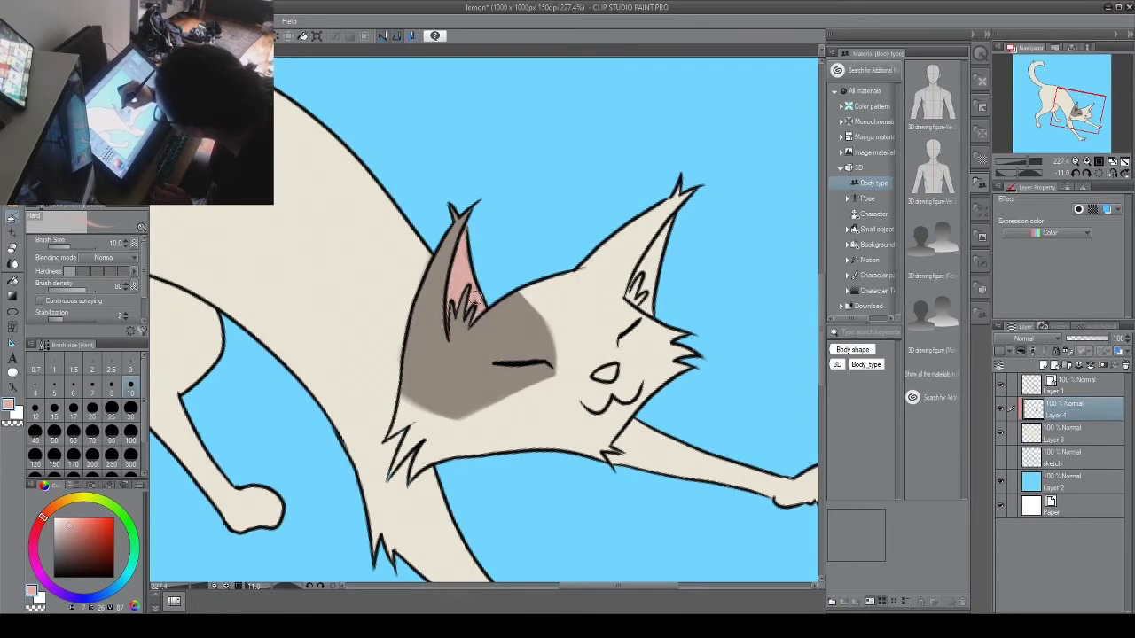
{"action": "mouse_move", "coordinate": [643, 276]}
{"action": "left_mouse_down"}
{"action": "mouse_move", "coordinate": [640, 257]}
{"action": "mouse_move", "coordinate": [658, 236]}
{"action": "mouse_move", "coordinate": [646, 264]}
{"action": "left_mouse_up"}
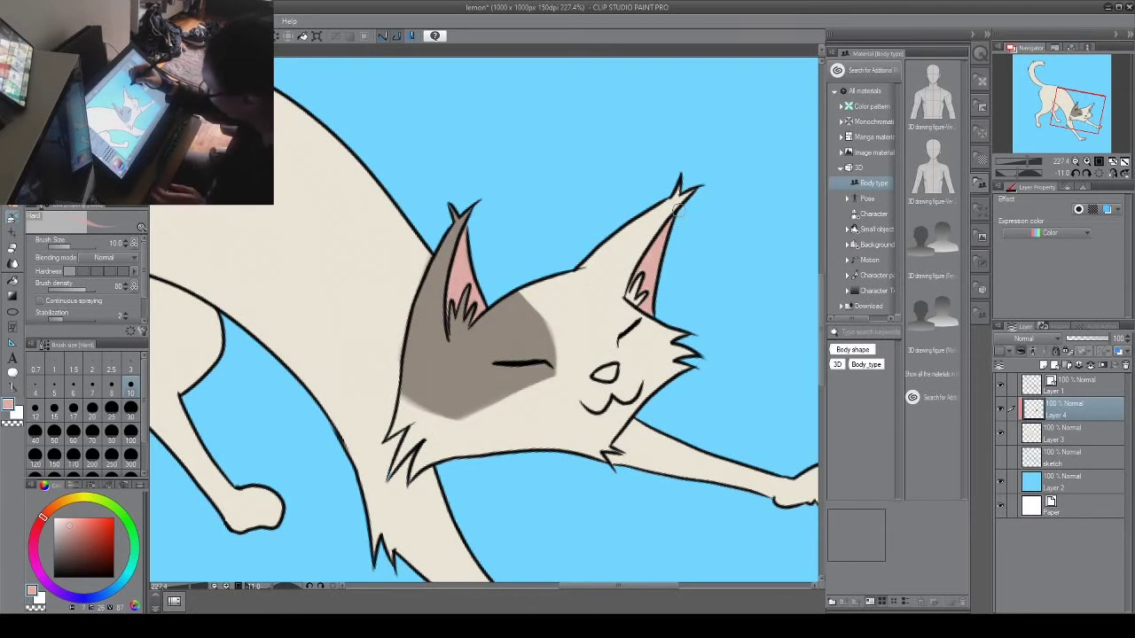
{"action": "left_click_drag", "start_coordinate": [637, 309], "coordinate": [616, 263]}
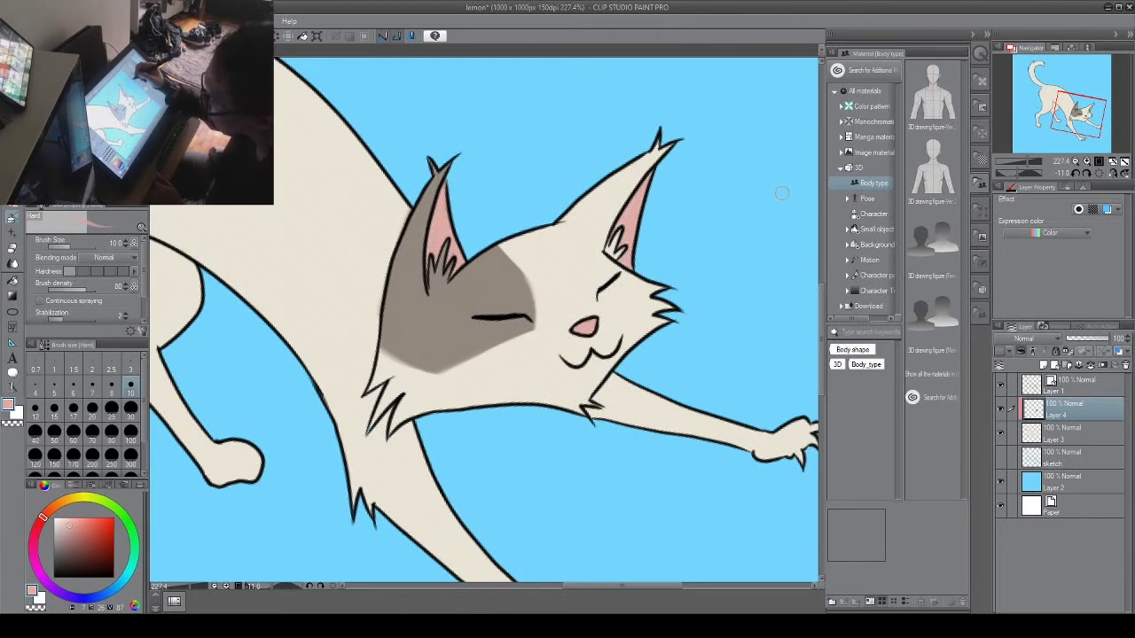
Step: Choose a dark grey and draw two long brow whiskers above each eye on Layer 1 with the Turnip pen at size 4
{"action": "left_click_drag", "start_coordinate": [56, 569], "coordinate": [54, 536]}
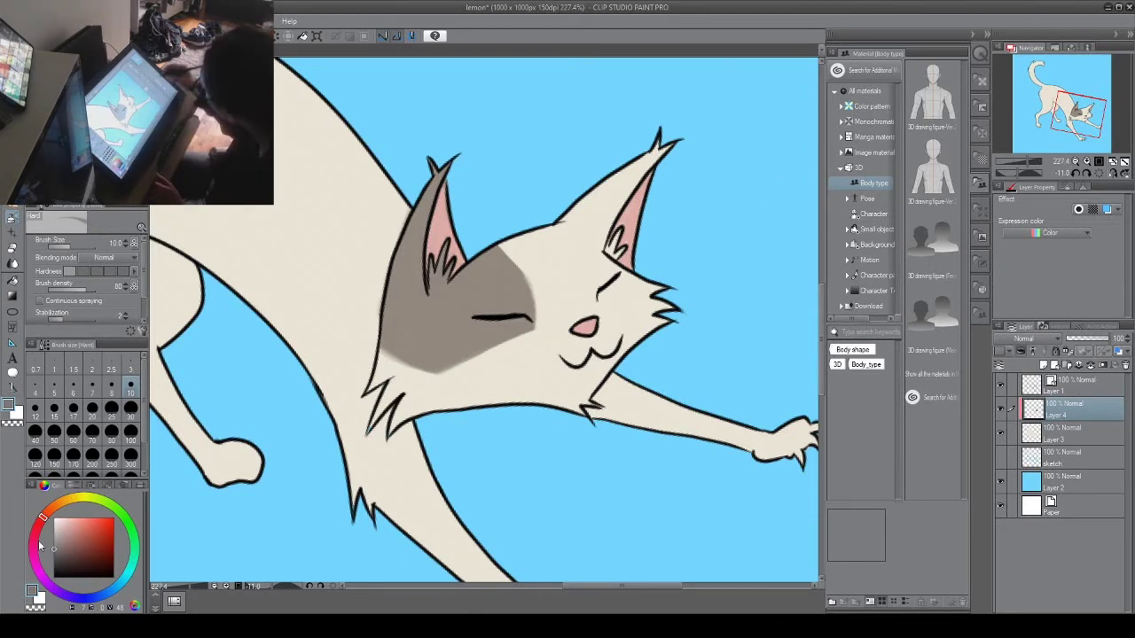
{"action": "left_click", "coordinate": [1074, 393]}
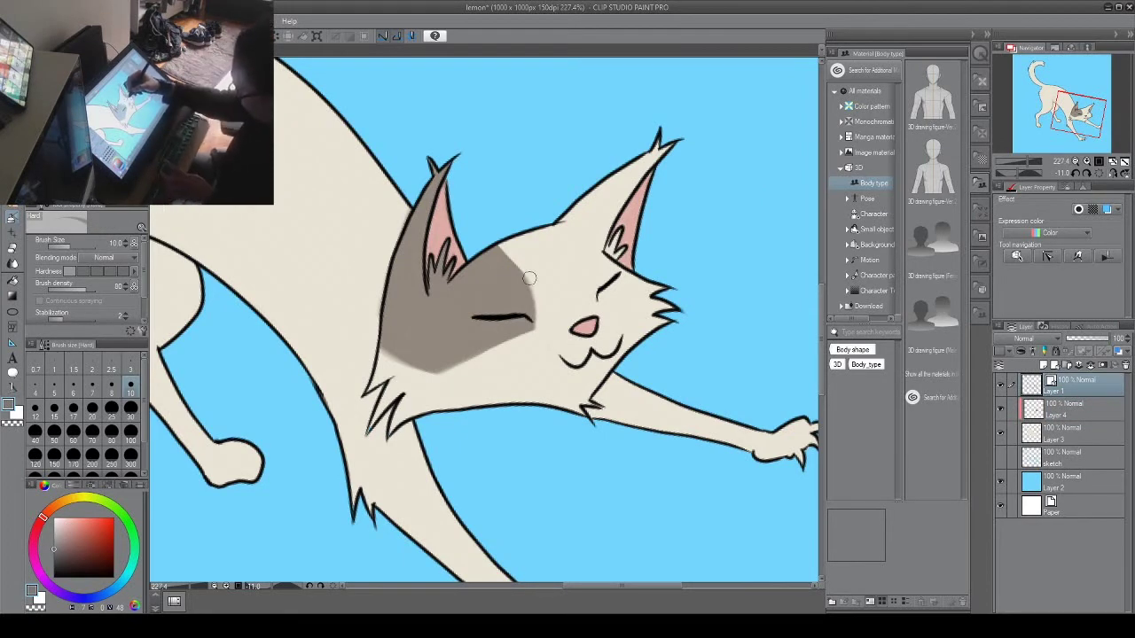
{"action": "key", "text": "p"}
{"action": "mouse_move", "coordinate": [529, 278]}
{"action": "left_mouse_down"}
{"action": "mouse_move", "coordinate": [431, 367]}
{"action": "mouse_move", "coordinate": [398, 166]}
{"action": "left_mouse_up"}
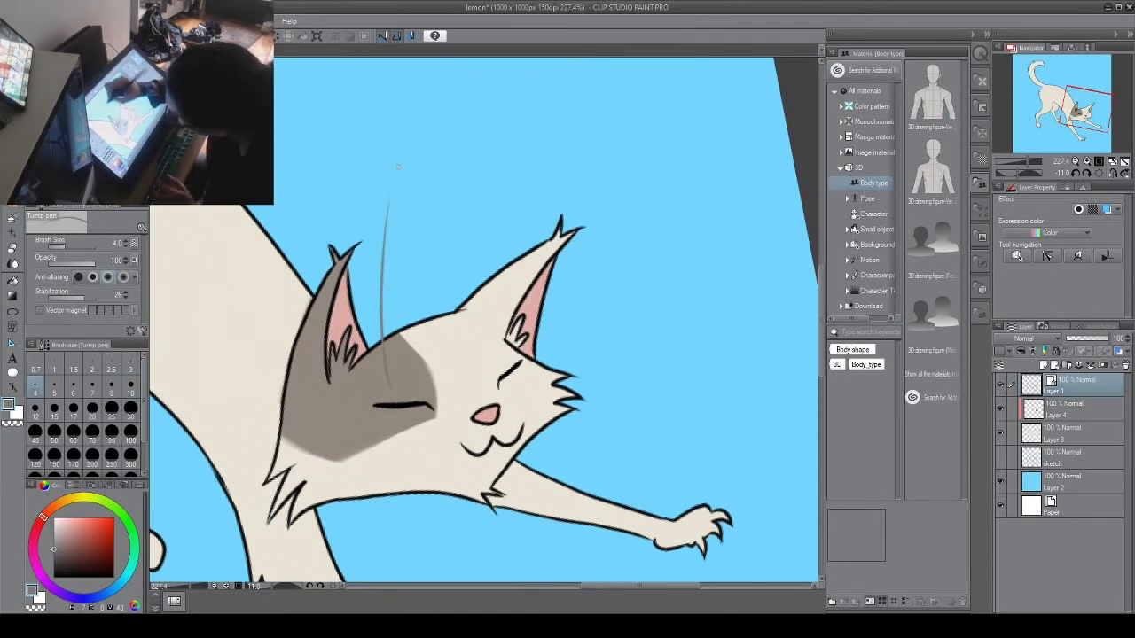
{"action": "key", "text": "ctrl+z"}
{"action": "mouse_move", "coordinate": [386, 387]}
{"action": "left_mouse_down"}
{"action": "mouse_move", "coordinate": [383, 244]}
{"action": "mouse_move", "coordinate": [416, 230]}
{"action": "left_mouse_up"}
{"action": "left_click_drag", "start_coordinate": [491, 369], "coordinate": [497, 218]}
{"action": "left_click_drag", "start_coordinate": [503, 358], "coordinate": [539, 218]}
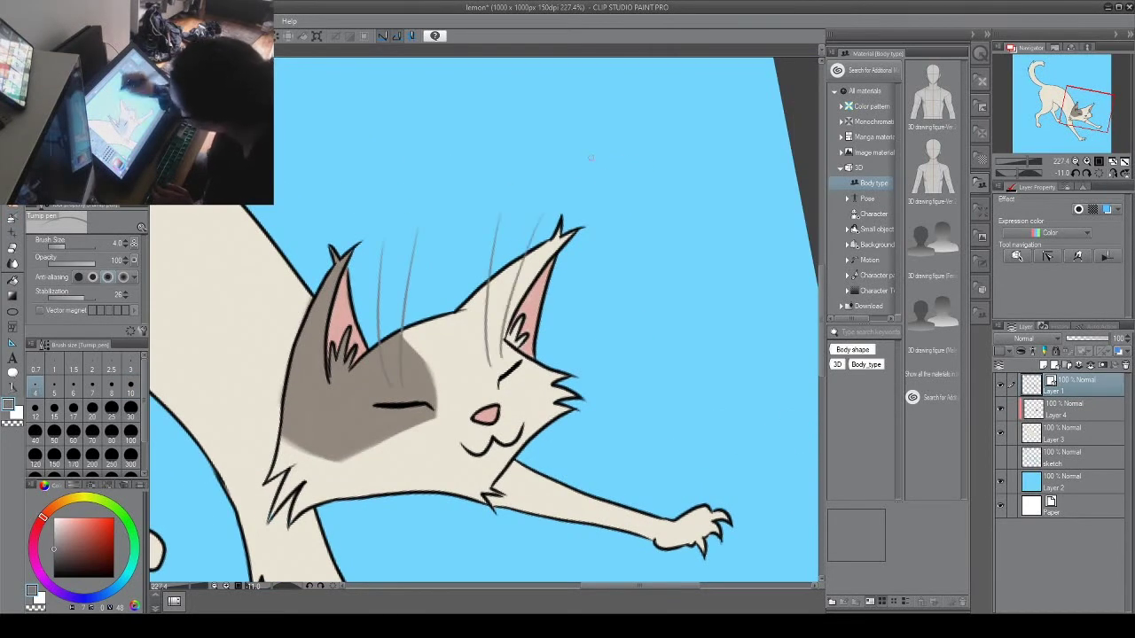
Step: Draw long grey whiskers fanning out from both cheeks with the Turnip pen, and save the drawing
{"action": "left_click_drag", "start_coordinate": [665, 275], "coordinate": [620, 193]}
{"action": "left_click_drag", "start_coordinate": [548, 378], "coordinate": [585, 277]}
{"action": "mouse_move", "coordinate": [560, 379]}
{"action": "left_mouse_down"}
{"action": "mouse_move", "coordinate": [665, 249]}
{"action": "mouse_move", "coordinate": [686, 315]}
{"action": "left_mouse_up"}
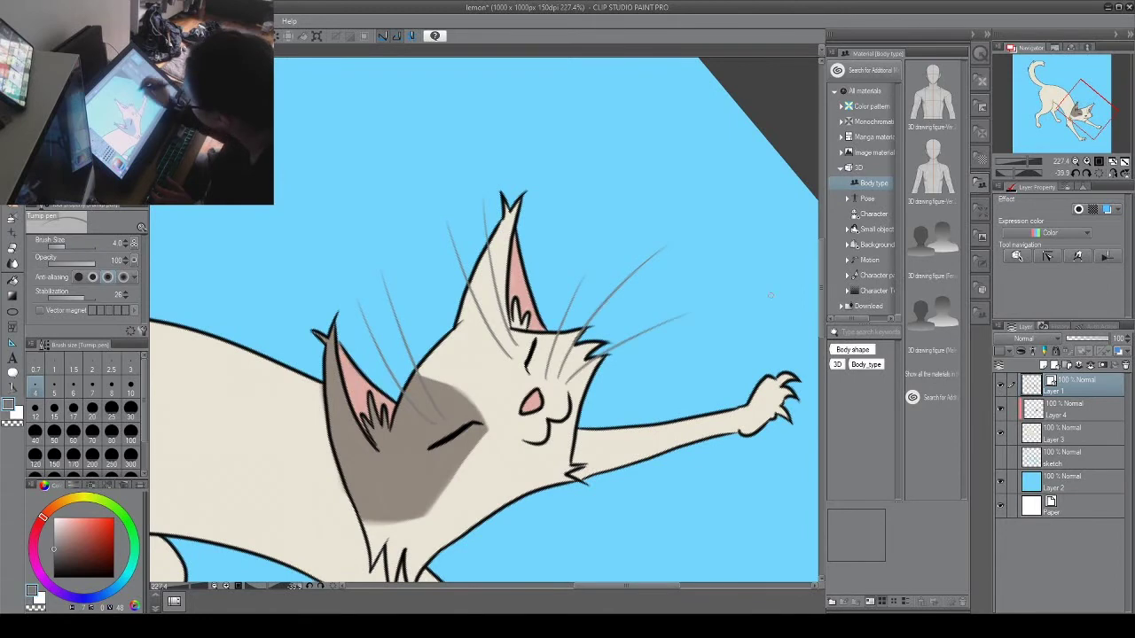
{"action": "left_click_drag", "start_coordinate": [652, 395], "coordinate": [710, 300]}
{"action": "left_click_drag", "start_coordinate": [582, 328], "coordinate": [521, 367]}
{"action": "key", "text": "ctrl+z"}
{"action": "mouse_move", "coordinate": [574, 330]}
{"action": "left_mouse_down"}
{"action": "mouse_move", "coordinate": [516, 374]}
{"action": "mouse_move", "coordinate": [495, 457]}
{"action": "mouse_move", "coordinate": [560, 476]}
{"action": "left_mouse_up"}
{"action": "left_click_drag", "start_coordinate": [671, 147], "coordinate": [762, 353]}
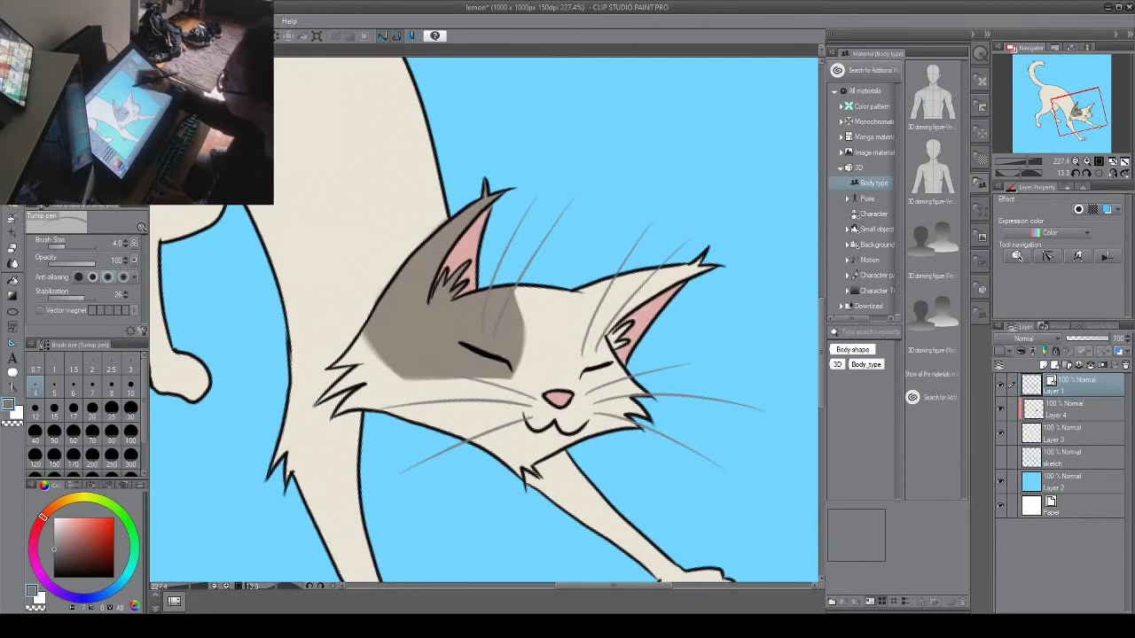
{"action": "key", "text": "ctrl+s"}
Step: Return to Layer 4, sample the grey-brown and trim the patch's lower cheek edge with the Hard eraser at size 5.3
{"action": "left_click_drag", "start_coordinate": [703, 234], "coordinate": [666, 208]}
{"action": "left_click_drag", "start_coordinate": [630, 266], "coordinate": [524, 371]}
{"action": "left_click_drag", "start_coordinate": [697, 215], "coordinate": [658, 183]}
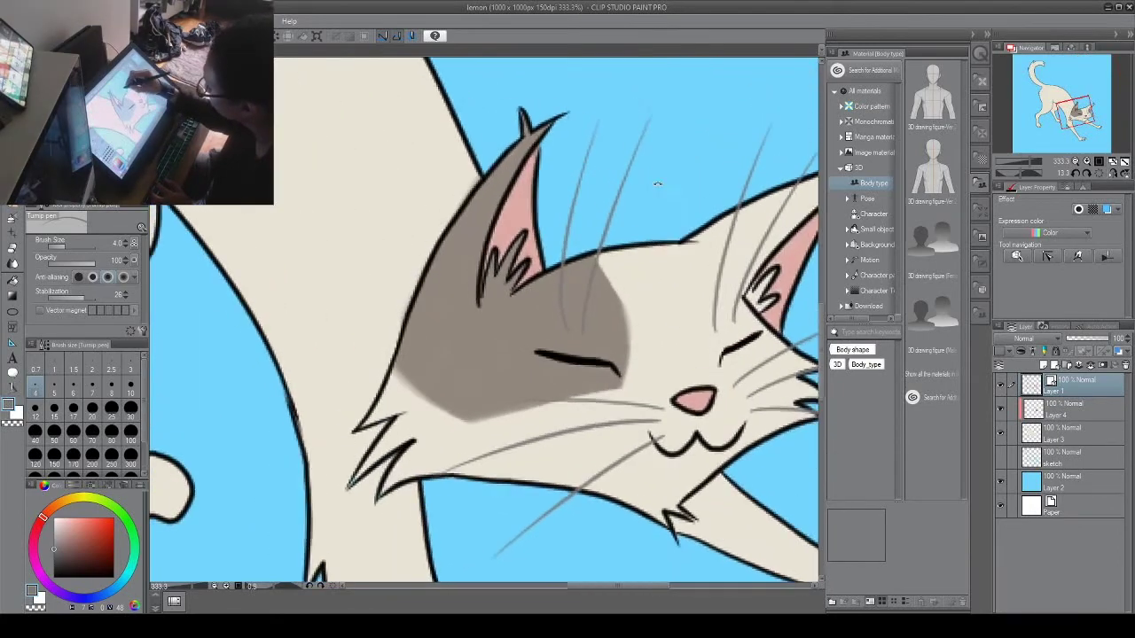
{"action": "left_click_drag", "start_coordinate": [686, 240], "coordinate": [651, 221]}
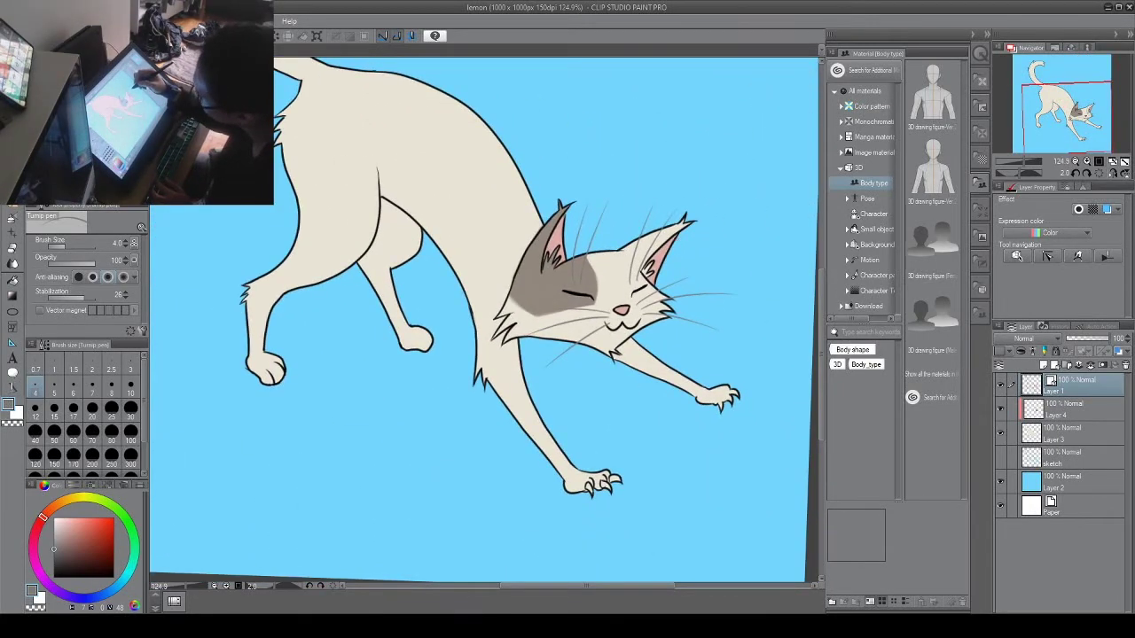
{"action": "left_click_drag", "start_coordinate": [690, 180], "coordinate": [648, 242]}
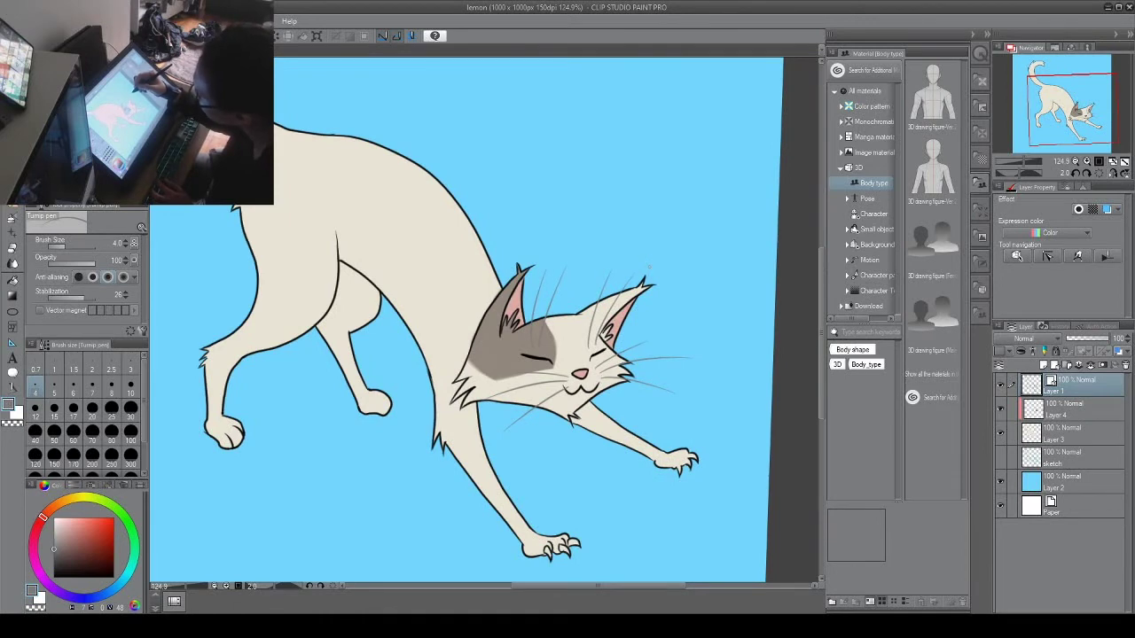
{"action": "scroll", "coordinate": [647, 266], "scroll_direction": "up", "scroll_amount": 5}
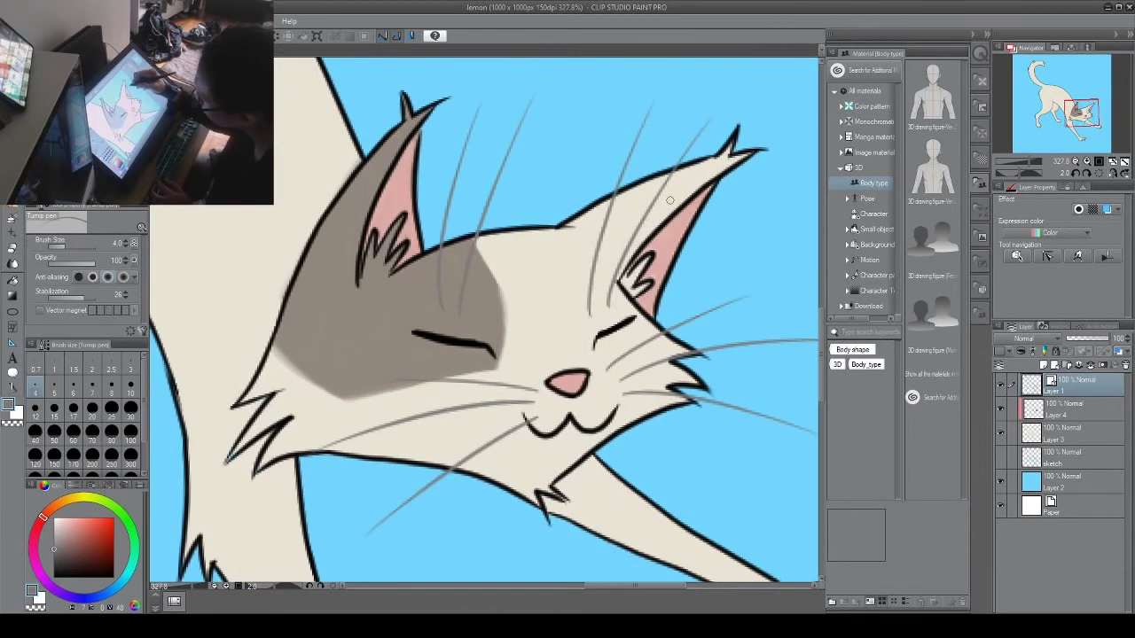
{"action": "left_click", "coordinate": [1058, 418]}
{"action": "left_click", "coordinate": [391, 298], "text": "alt"}
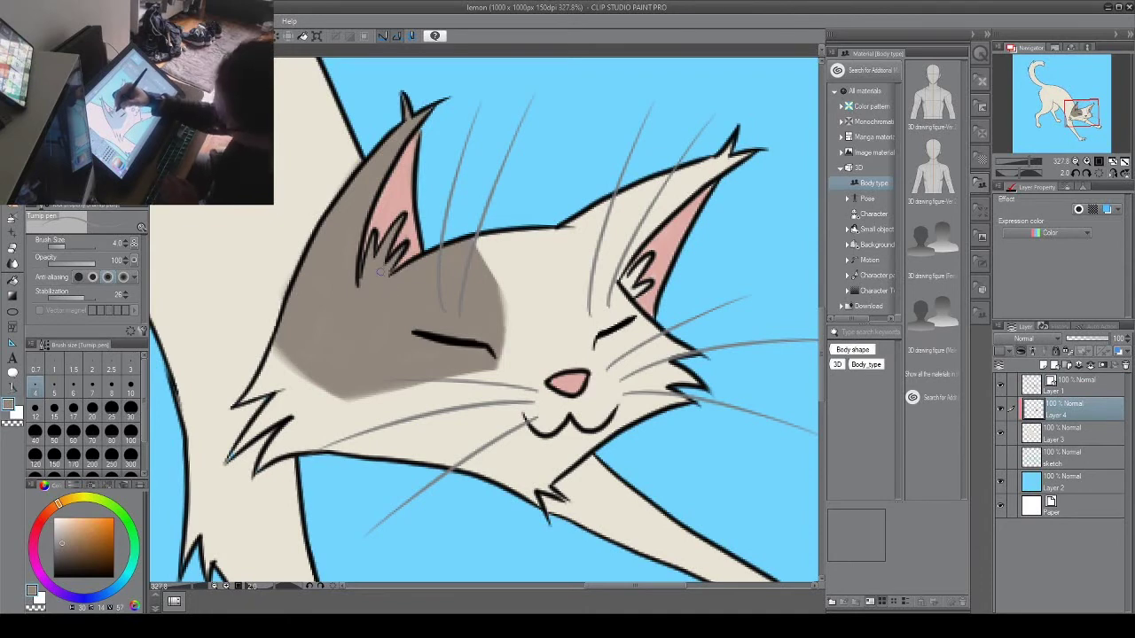
{"action": "key", "text": "b"}
{"action": "key", "text": "e"}
{"action": "left_click_drag", "start_coordinate": [274, 349], "coordinate": [295, 373]}
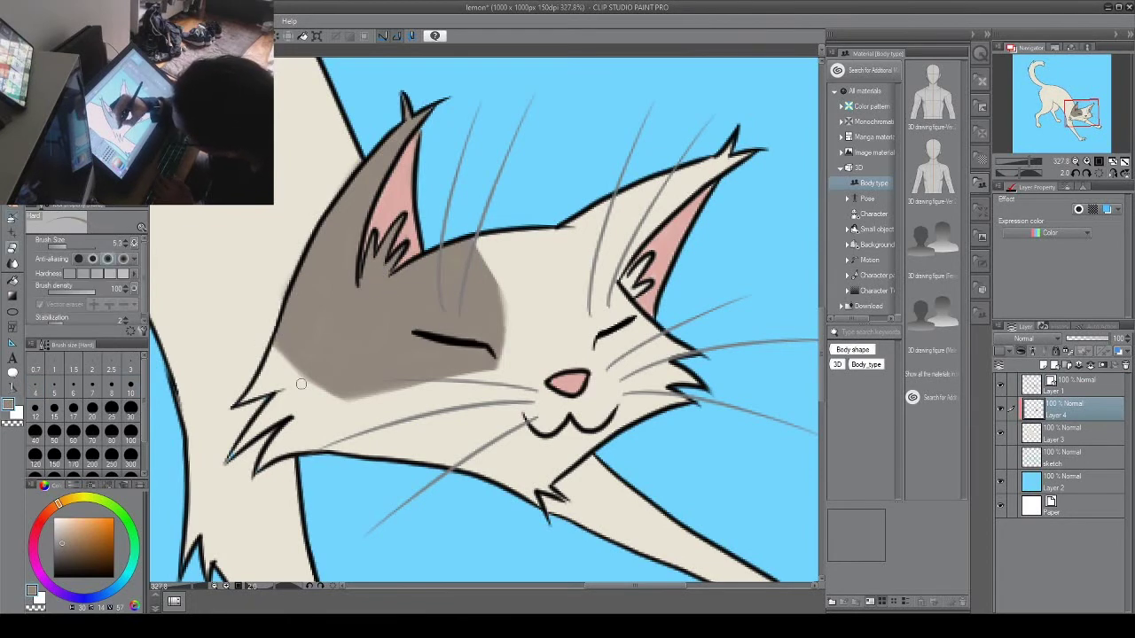
{"action": "key", "text": "b"}
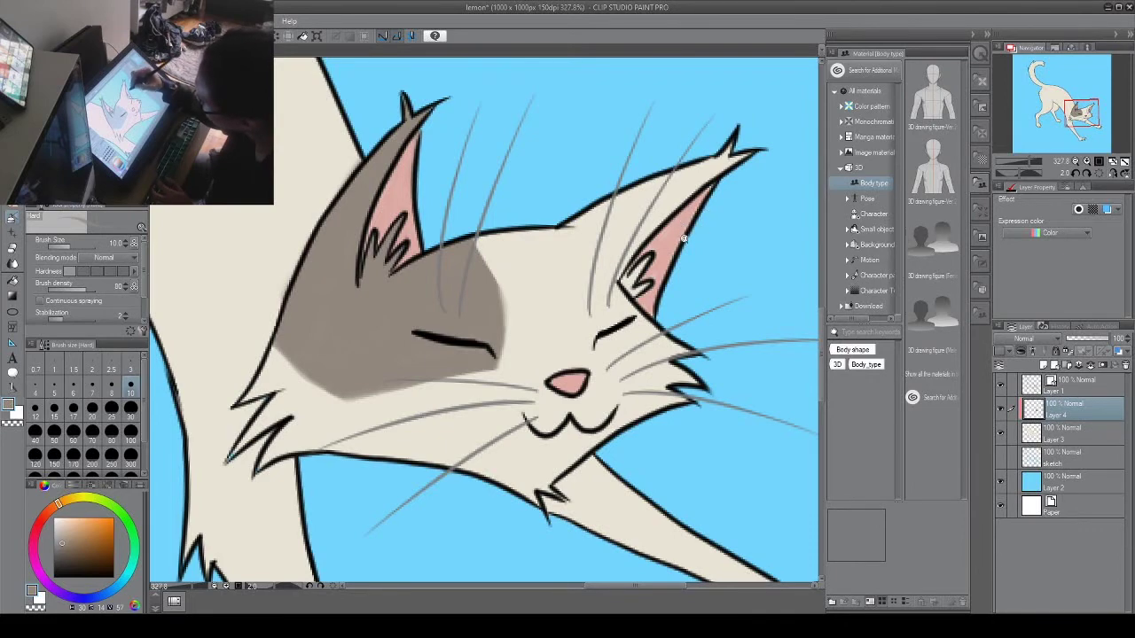
Step: Shade the lower half of the tail grey-brown with the Soft airbrush at size 43.4, fading out at the tail base
{"action": "scroll", "coordinate": [684, 237], "scroll_direction": "down", "scroll_amount": 6}
{"action": "scroll", "coordinate": [683, 234], "scroll_direction": "down", "scroll_amount": 2}
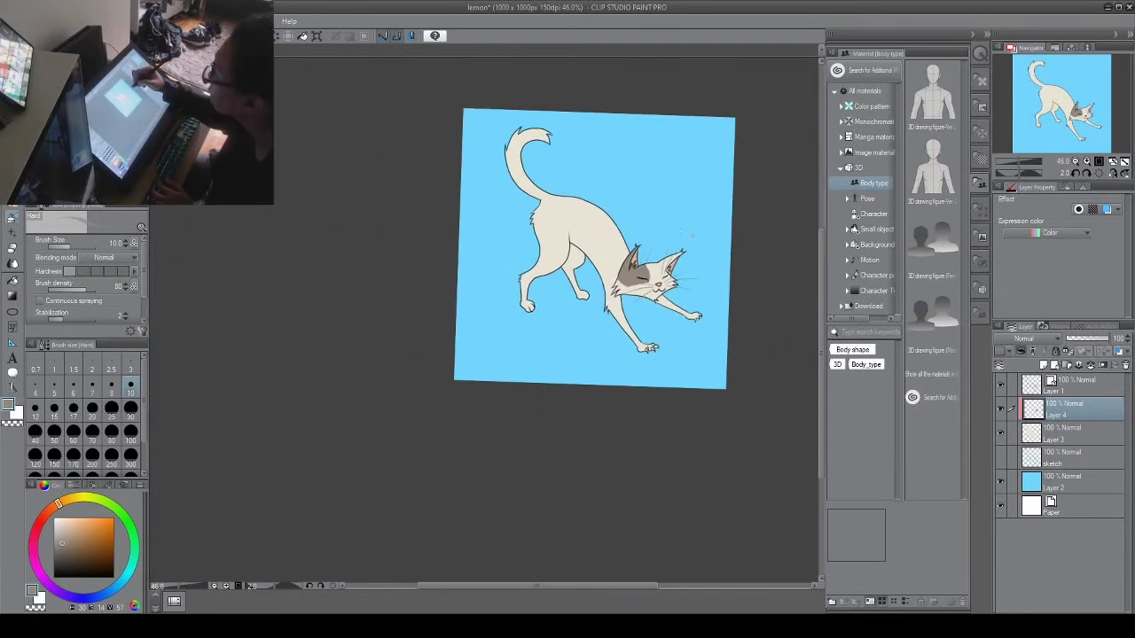
{"action": "scroll", "coordinate": [683, 234], "scroll_direction": "up", "scroll_amount": 5}
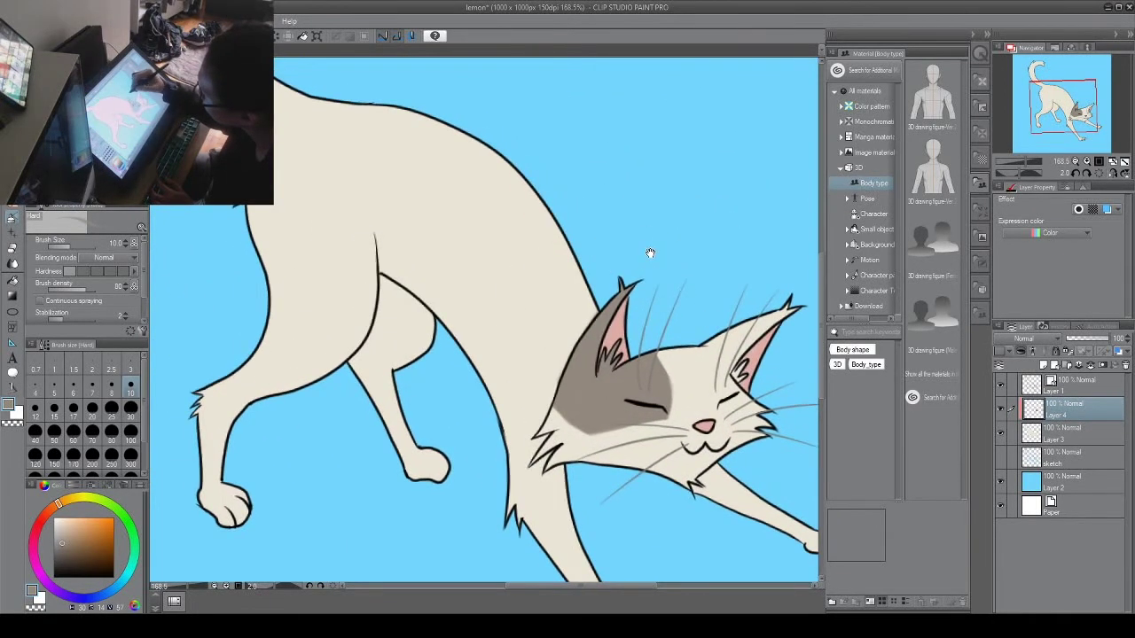
{"action": "left_click_drag", "start_coordinate": [650, 254], "coordinate": [694, 332]}
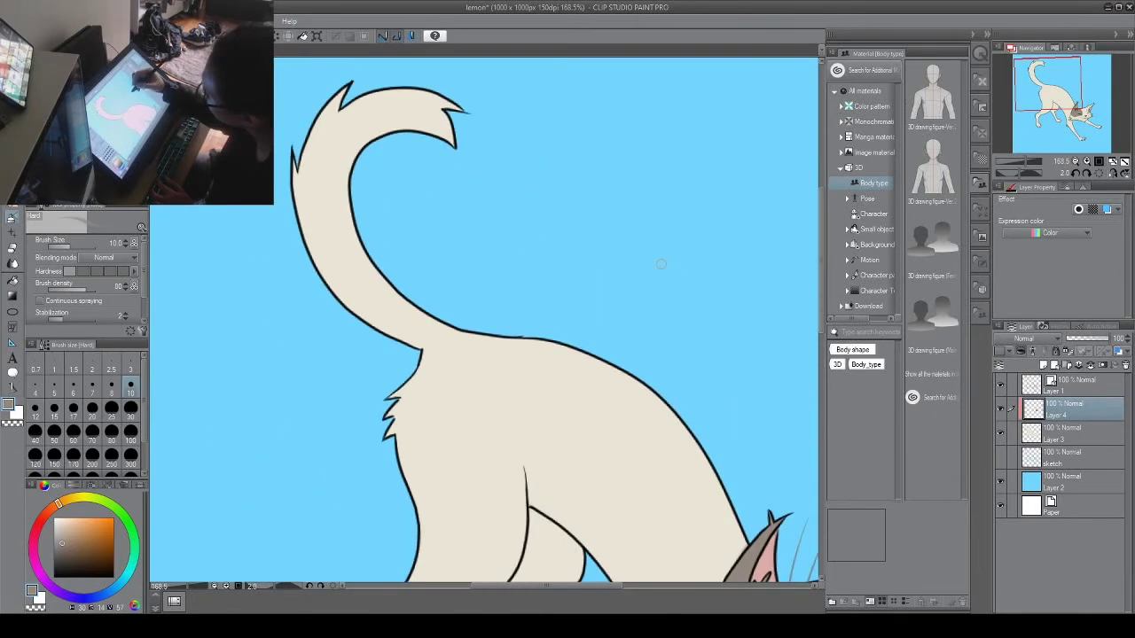
{"action": "key", "text": "comma"}
{"action": "mouse_move", "coordinate": [336, 272]}
{"action": "left_mouse_down"}
{"action": "mouse_move", "coordinate": [399, 324]}
{"action": "mouse_move", "coordinate": [341, 257]}
{"action": "left_mouse_up"}
{"action": "left_click_drag", "start_coordinate": [390, 328], "coordinate": [301, 213]}
{"action": "left_click_drag", "start_coordinate": [355, 285], "coordinate": [312, 181]}
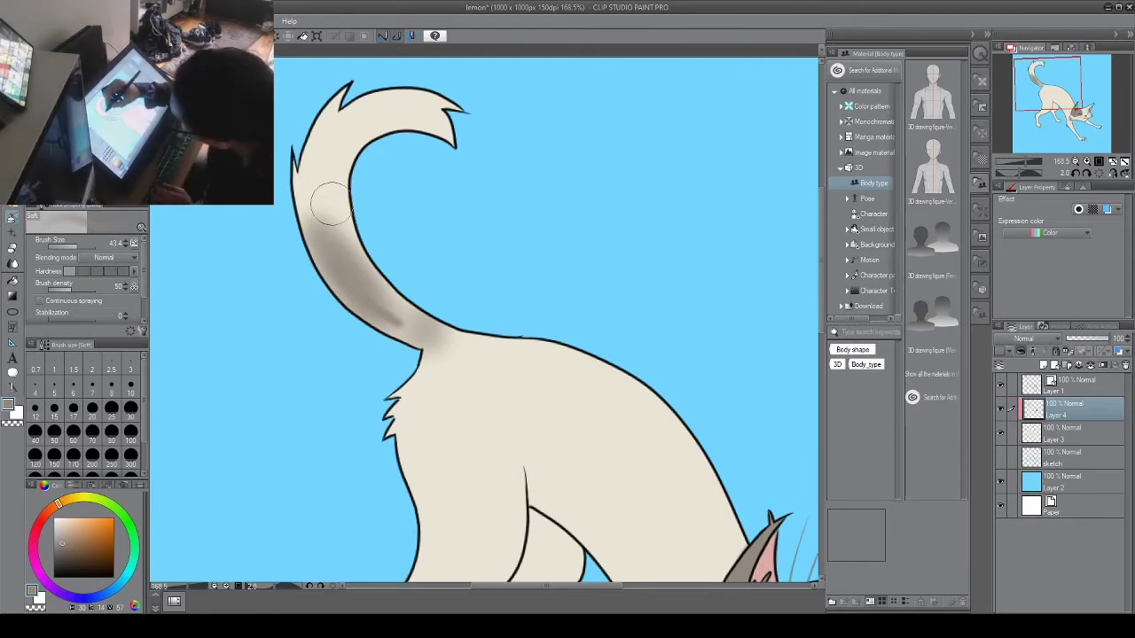
{"action": "left_click_drag", "start_coordinate": [404, 310], "coordinate": [315, 181]}
{"action": "mouse_move", "coordinate": [394, 335]}
{"action": "left_mouse_down"}
{"action": "mouse_move", "coordinate": [301, 231]}
{"action": "mouse_move", "coordinate": [315, 142]}
{"action": "left_mouse_up"}
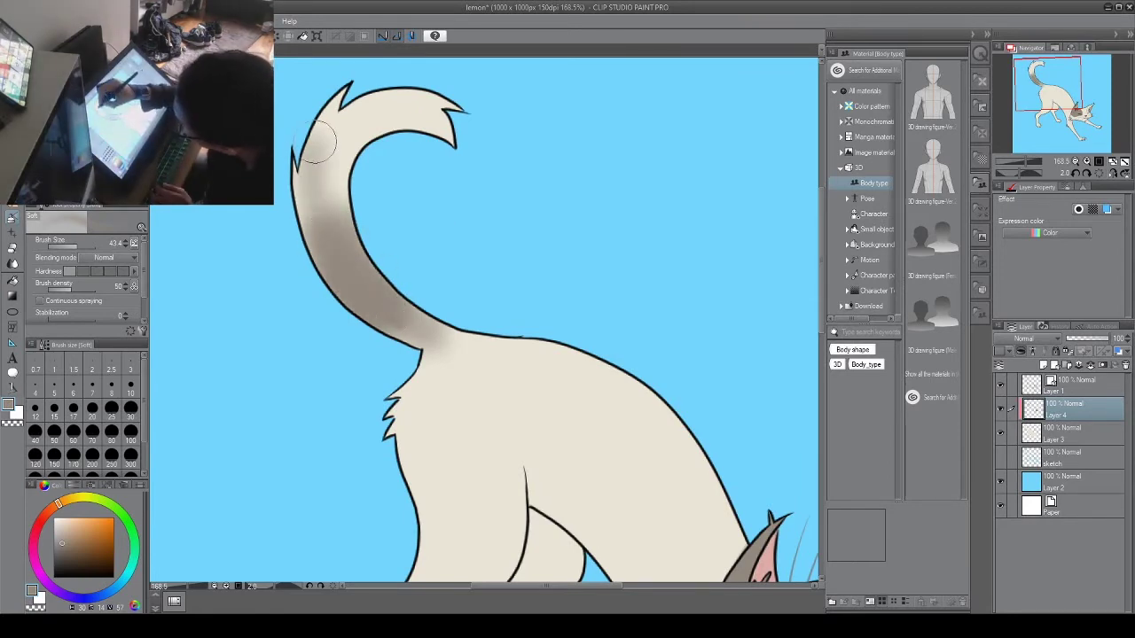
Step: Extend the soft grey-brown shading around the upper curve of the tail to its tip
{"action": "left_click_drag", "start_coordinate": [305, 231], "coordinate": [355, 97]}
{"action": "left_click_drag", "start_coordinate": [319, 199], "coordinate": [390, 98]}
{"action": "mouse_move", "coordinate": [332, 177]}
{"action": "left_mouse_down"}
{"action": "mouse_move", "coordinate": [397, 120]}
{"action": "mouse_move", "coordinate": [411, 127]}
{"action": "mouse_move", "coordinate": [438, 98]}
{"action": "mouse_move", "coordinate": [407, 99]}
{"action": "mouse_move", "coordinate": [310, 213]}
{"action": "mouse_move", "coordinate": [368, 240]}
{"action": "mouse_move", "coordinate": [313, 111]}
{"action": "left_mouse_up"}
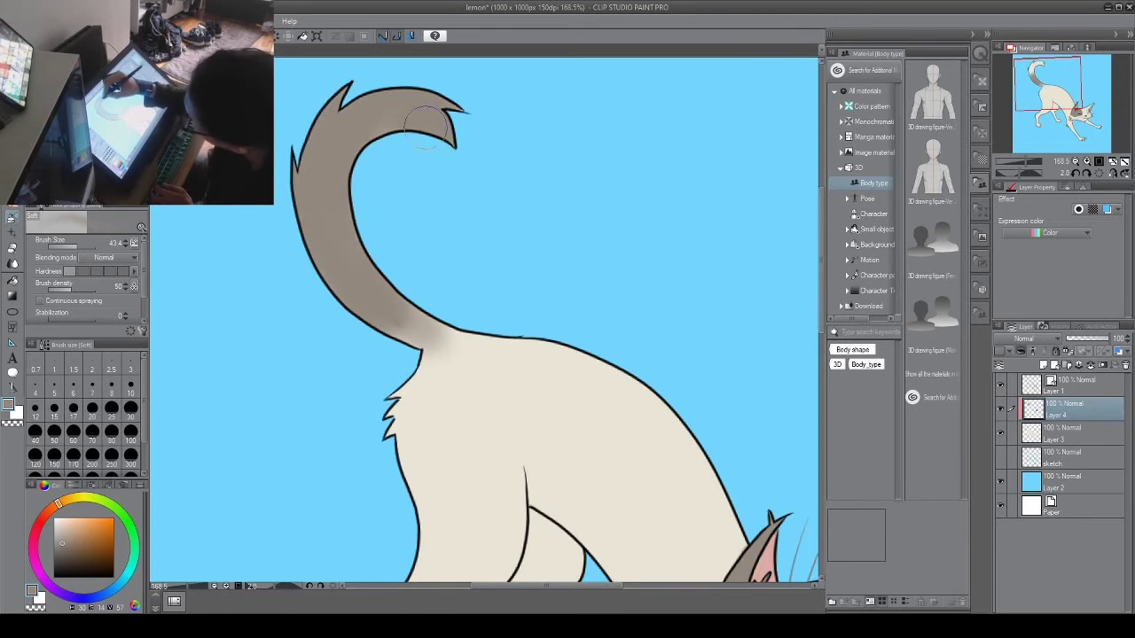
Step: Choose a darker brown and paint soft stripes across the tail, reducing the Soft airbrush to size 25
{"action": "left_click", "coordinate": [73, 537]}
{"action": "left_click", "coordinate": [63, 559]}
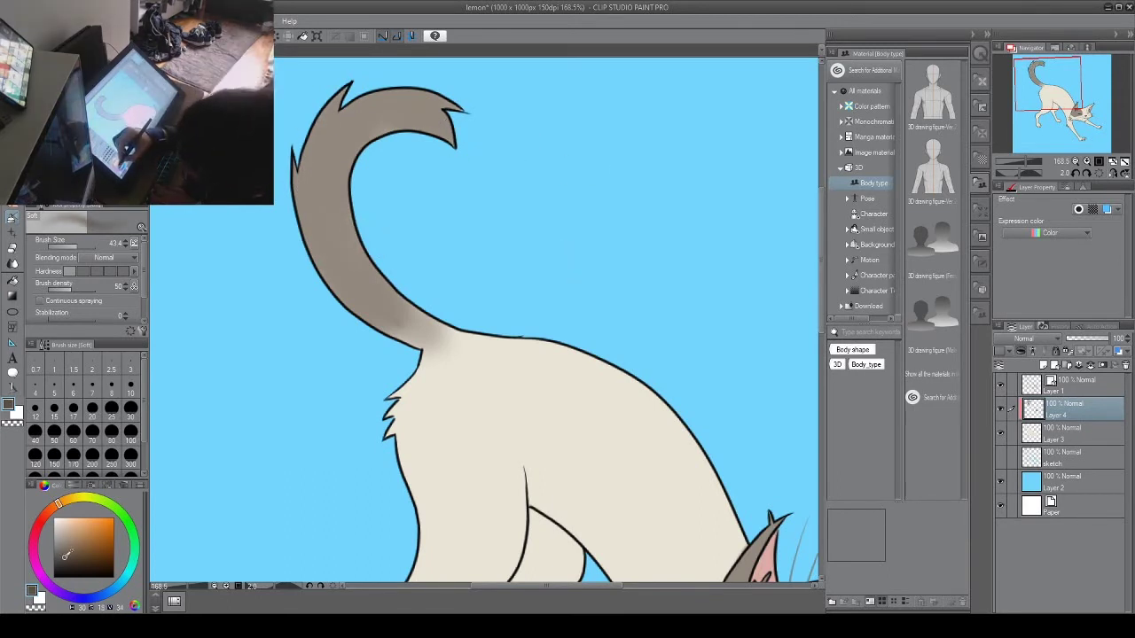
{"action": "left_click", "coordinate": [80, 124]}
{"action": "left_click", "coordinate": [54, 410]}
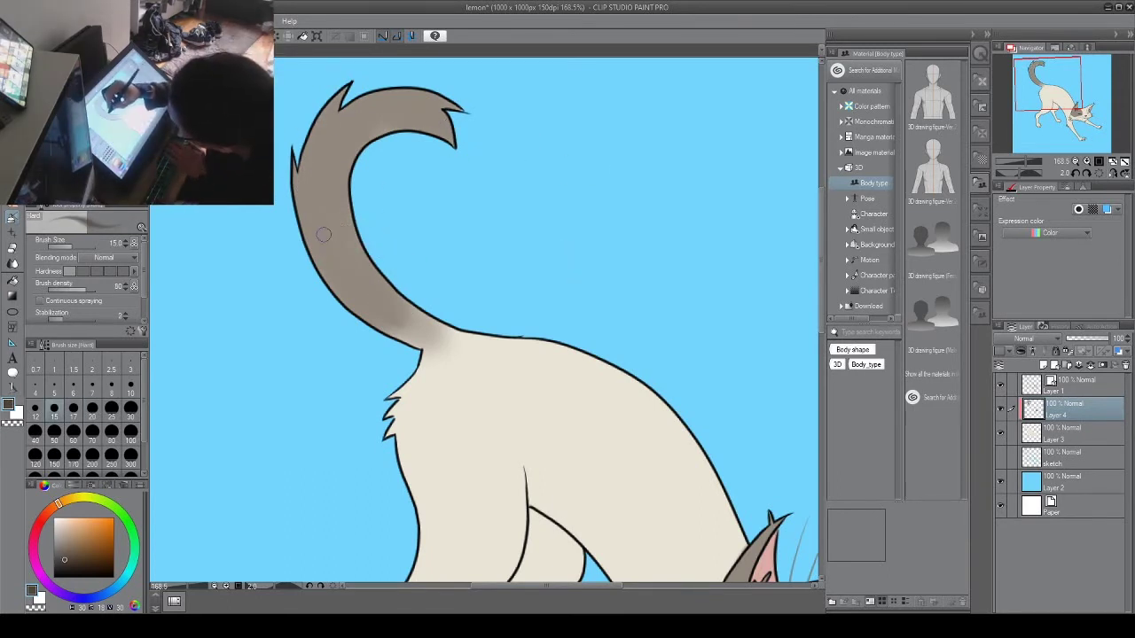
{"action": "left_click", "coordinate": [80, 108]}
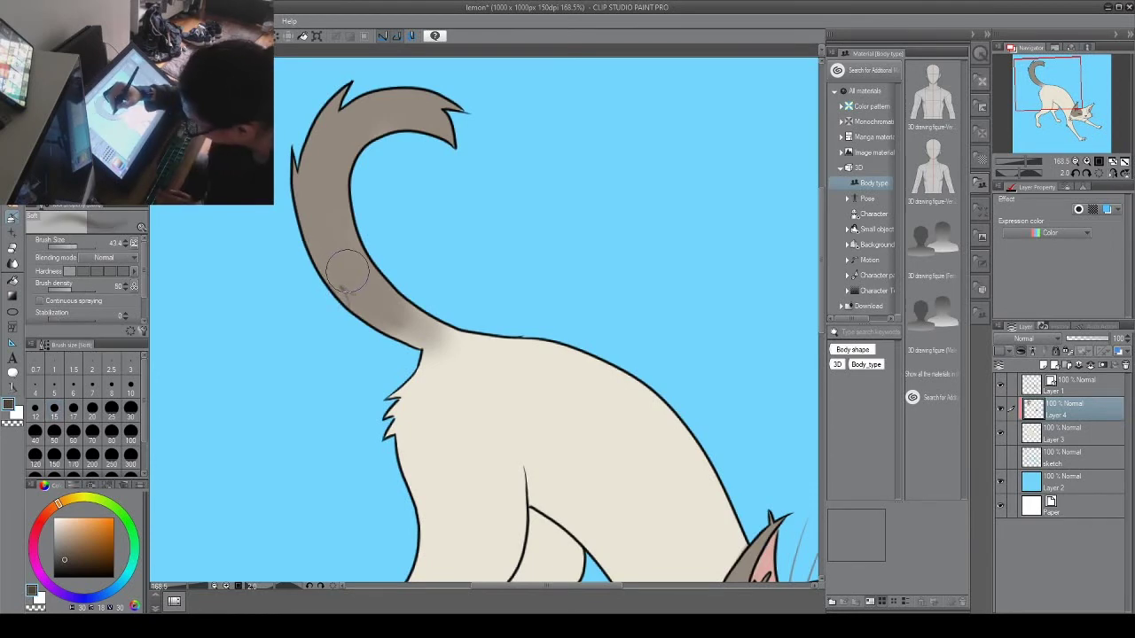
{"action": "mouse_move", "coordinate": [337, 291]}
{"action": "left_mouse_down"}
{"action": "mouse_move", "coordinate": [374, 274]}
{"action": "mouse_move", "coordinate": [347, 302]}
{"action": "mouse_move", "coordinate": [340, 273]}
{"action": "mouse_move", "coordinate": [311, 248]}
{"action": "mouse_move", "coordinate": [346, 233]}
{"action": "left_mouse_up"}
{"action": "key", "text": "bracketleft"}
{"action": "key", "text": "bracketleft"}
{"action": "key", "text": "bracketleft"}
{"action": "mouse_move", "coordinate": [349, 103]}
{"action": "left_mouse_down"}
{"action": "mouse_move", "coordinate": [331, 134]}
{"action": "mouse_move", "coordinate": [354, 130]}
{"action": "mouse_move", "coordinate": [330, 114]}
{"action": "mouse_move", "coordinate": [341, 140]}
{"action": "mouse_move", "coordinate": [368, 135]}
{"action": "mouse_move", "coordinate": [421, 76]}
{"action": "mouse_move", "coordinate": [429, 105]}
{"action": "mouse_move", "coordinate": [367, 99]}
{"action": "mouse_move", "coordinate": [387, 125]}
{"action": "mouse_move", "coordinate": [385, 96]}
{"action": "left_mouse_up"}
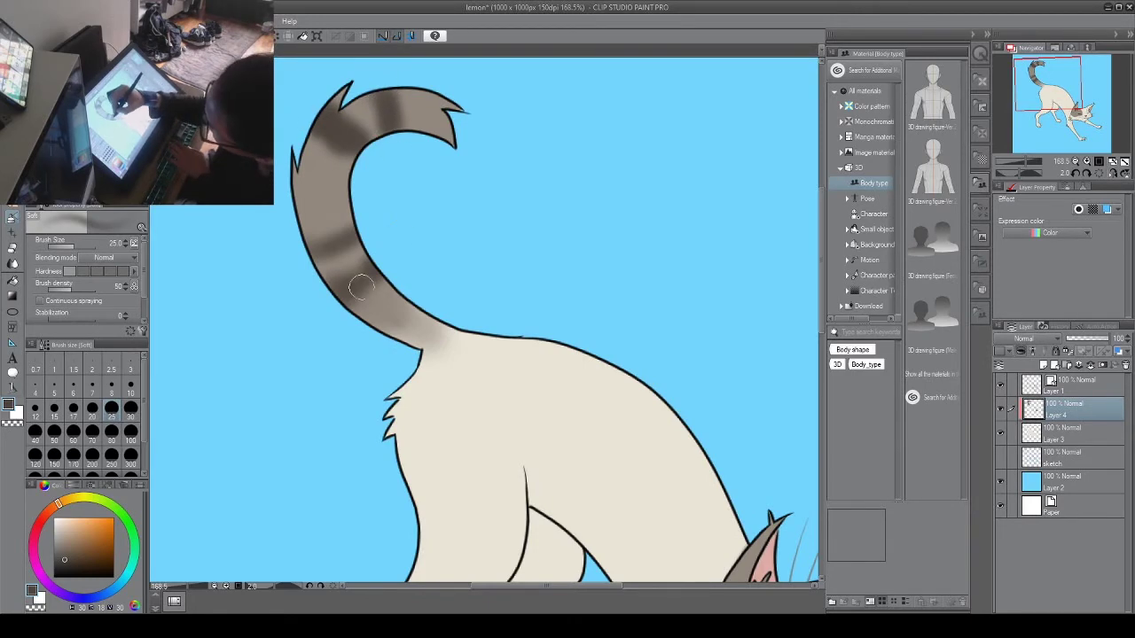
Step: Finish the soft dark brown stripes along the lower tail with the Soft airbrush at size 25
{"action": "left_click_drag", "start_coordinate": [361, 287], "coordinate": [376, 276]}
{"action": "left_click_drag", "start_coordinate": [313, 241], "coordinate": [349, 237]}
{"action": "left_click_drag", "start_coordinate": [623, 344], "coordinate": [569, 353]}
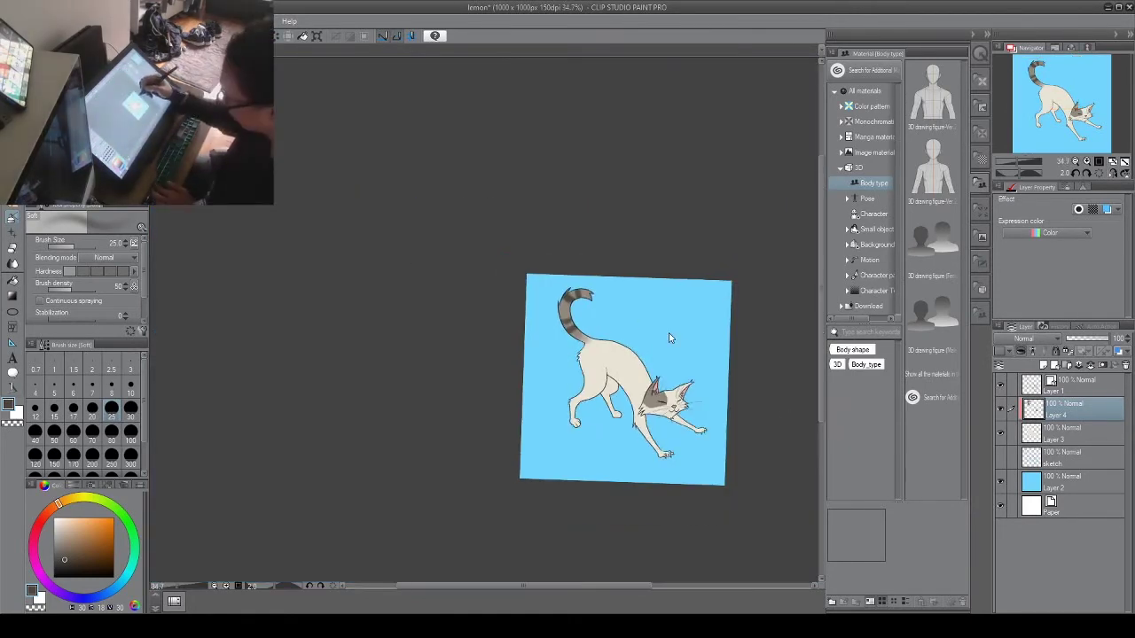
Step: Add a clipped layer above Layer 3, choose a light beige-brown and shade the near haunch and hind leg with a large Soft airbrush
{"action": "scroll", "coordinate": [654, 411], "scroll_direction": "up", "scroll_amount": 8}
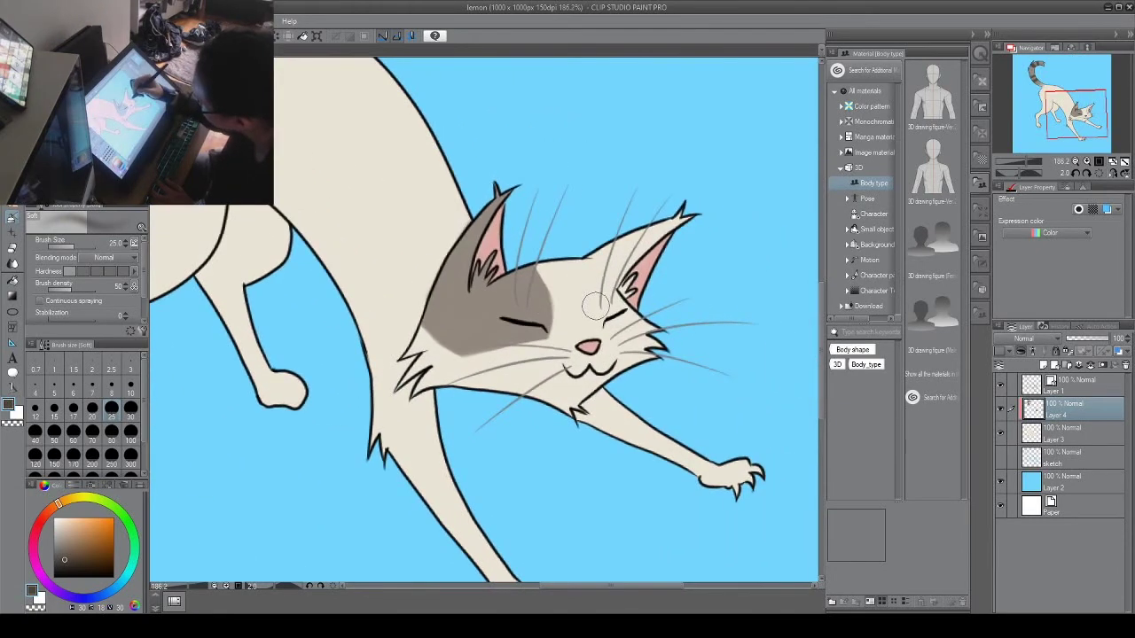
{"action": "left_click_drag", "start_coordinate": [596, 315], "coordinate": [635, 388]}
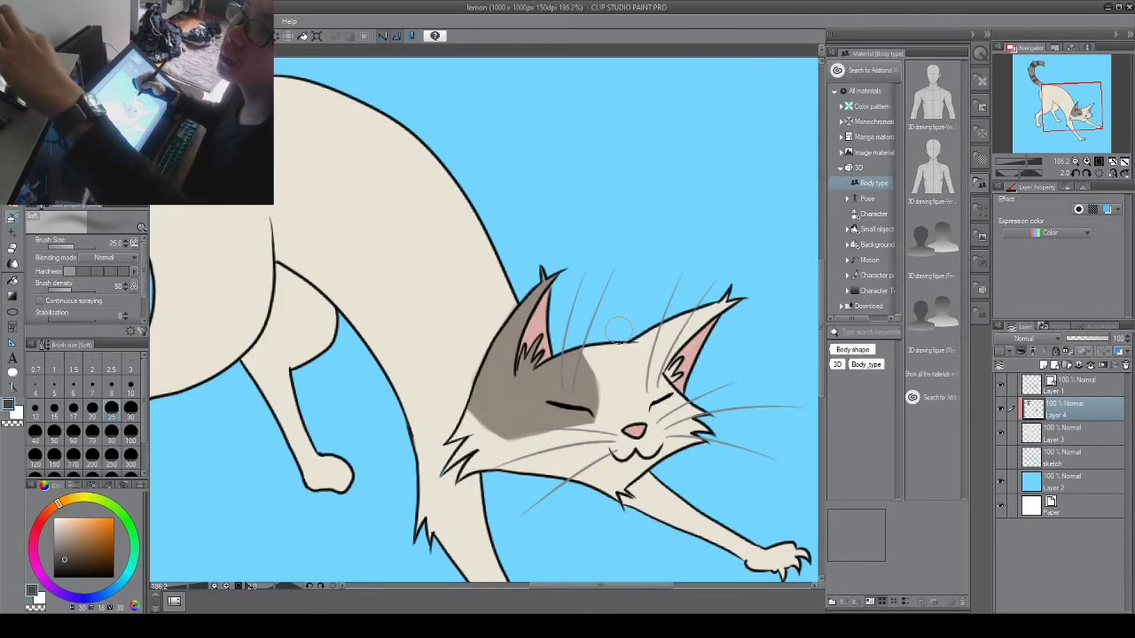
{"action": "left_click_drag", "start_coordinate": [674, 360], "coordinate": [590, 290]}
{"action": "left_click_drag", "start_coordinate": [643, 335], "coordinate": [606, 291]}
{"action": "scroll", "coordinate": [606, 290], "scroll_direction": "up", "scroll_amount": 3}
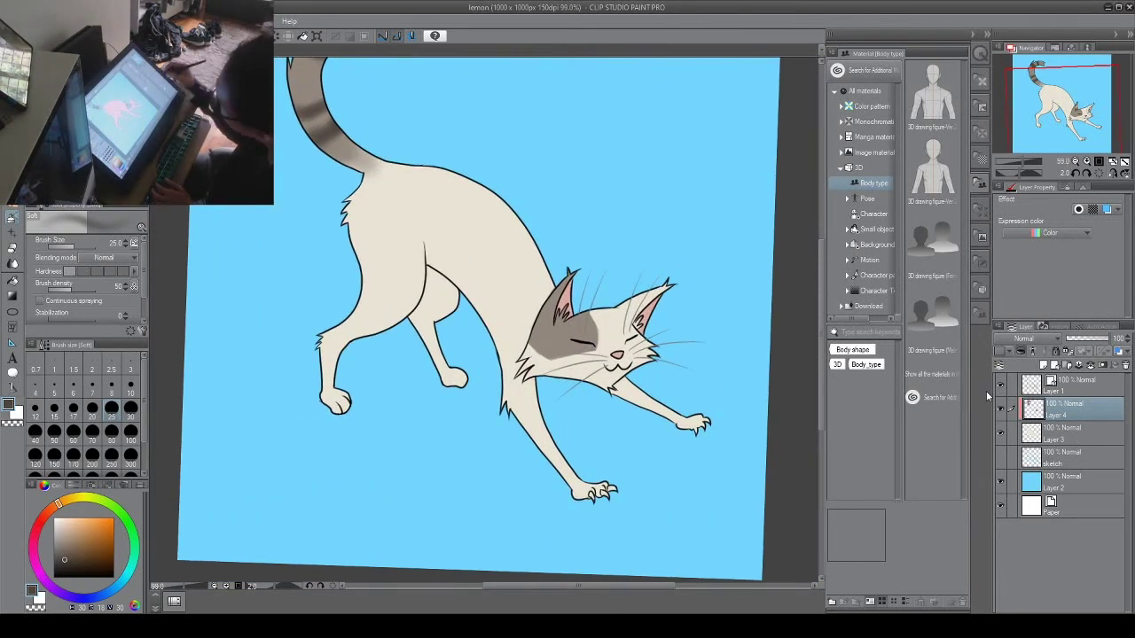
{"action": "left_click", "coordinate": [1067, 434]}
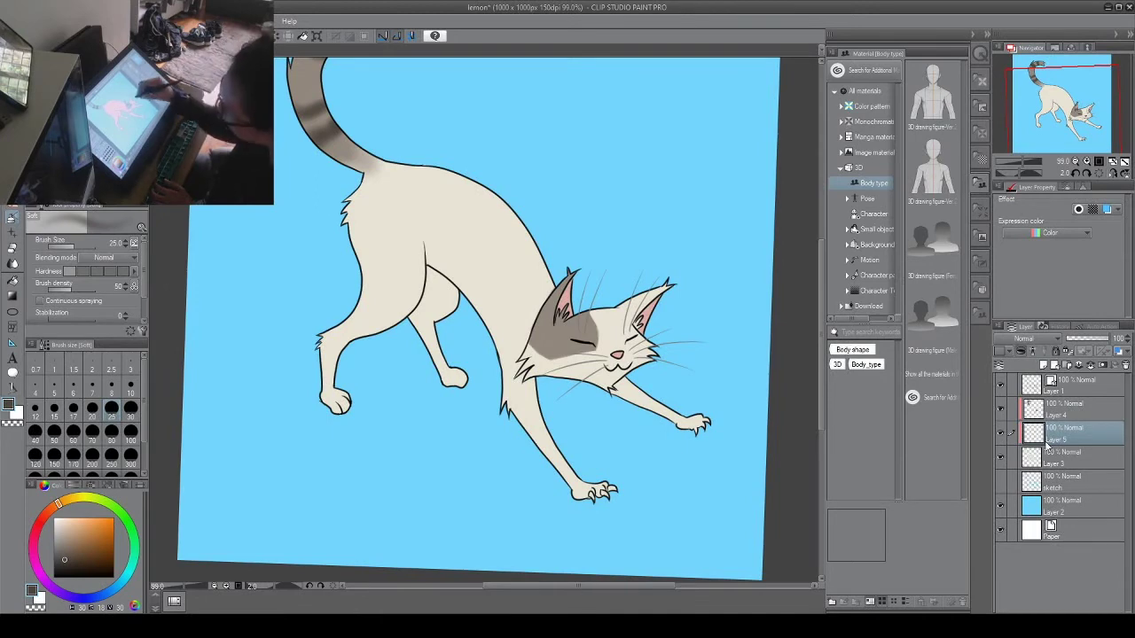
{"action": "left_click", "coordinate": [422, 242], "text": "alt"}
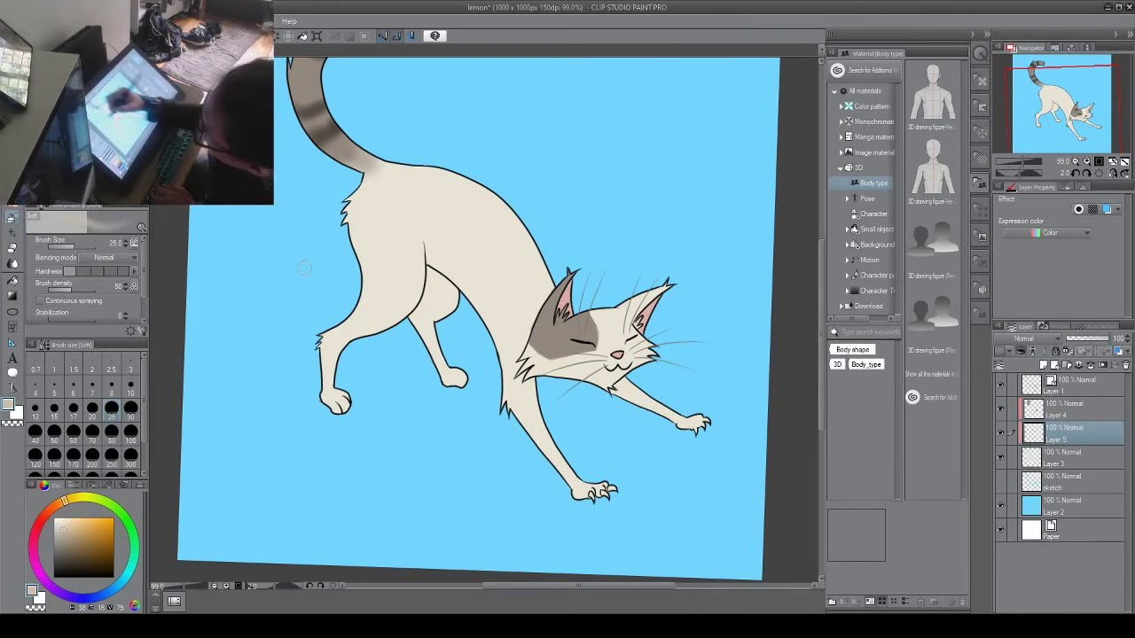
{"action": "left_click", "coordinate": [55, 505]}
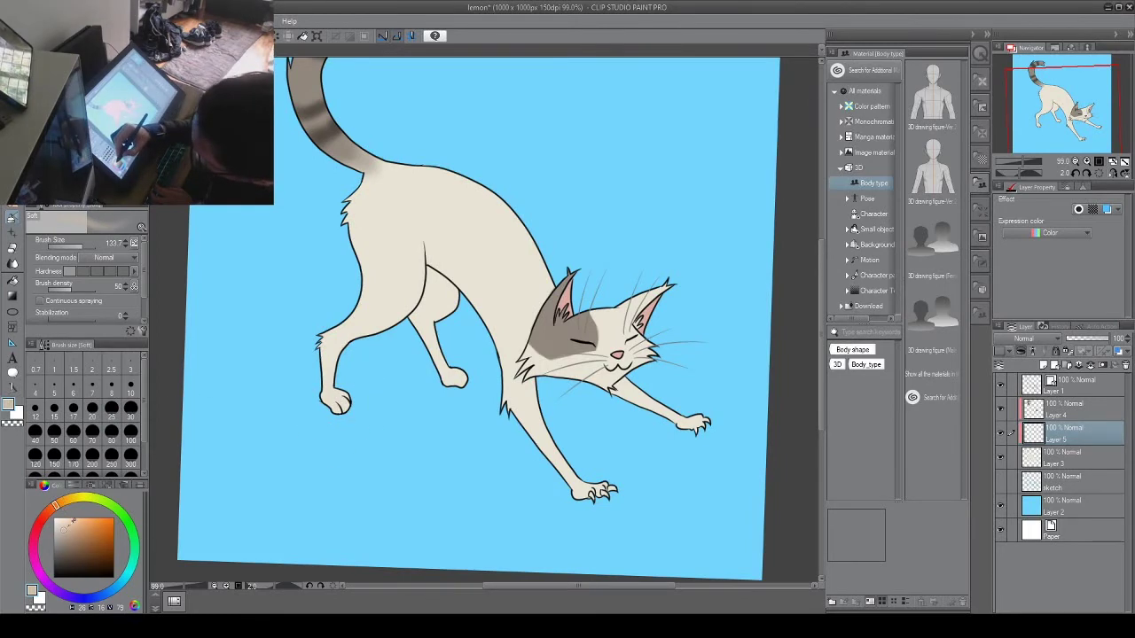
{"action": "mouse_move", "coordinate": [341, 356]}
{"action": "left_mouse_down"}
{"action": "mouse_move", "coordinate": [394, 299]}
{"action": "mouse_move", "coordinate": [397, 320]}
{"action": "mouse_move", "coordinate": [399, 305]}
{"action": "mouse_move", "coordinate": [370, 301]}
{"action": "mouse_move", "coordinate": [391, 284]}
{"action": "left_mouse_up"}
Step: Reduce the Soft airbrush to size 66.5 and shade the belly and front legs, then the underside of the jaw with a smaller brush
{"action": "key", "text": "bracketleft"}
{"action": "key", "text": "bracketleft"}
{"action": "key", "text": "bracketleft"}
{"action": "key", "text": "bracketleft"}
{"action": "key", "text": "bracketleft"}
{"action": "key", "text": "bracketleft"}
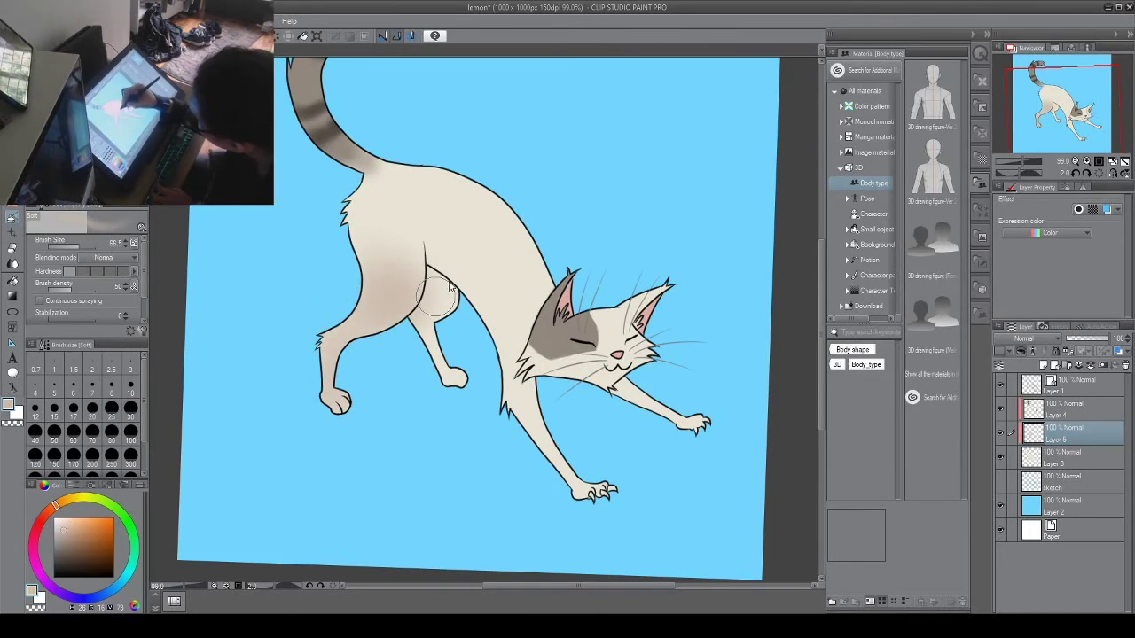
{"action": "mouse_move", "coordinate": [487, 324]}
{"action": "left_mouse_down"}
{"action": "mouse_move", "coordinate": [460, 289]}
{"action": "mouse_move", "coordinate": [504, 356]}
{"action": "mouse_move", "coordinate": [502, 342]}
{"action": "mouse_move", "coordinate": [515, 387]}
{"action": "mouse_move", "coordinate": [497, 358]}
{"action": "left_mouse_up"}
{"action": "mouse_move", "coordinate": [560, 489]}
{"action": "left_mouse_down"}
{"action": "mouse_move", "coordinate": [561, 461]}
{"action": "mouse_move", "coordinate": [580, 487]}
{"action": "mouse_move", "coordinate": [530, 423]}
{"action": "left_mouse_up"}
{"action": "left_click_drag", "start_coordinate": [647, 410], "coordinate": [692, 431]}
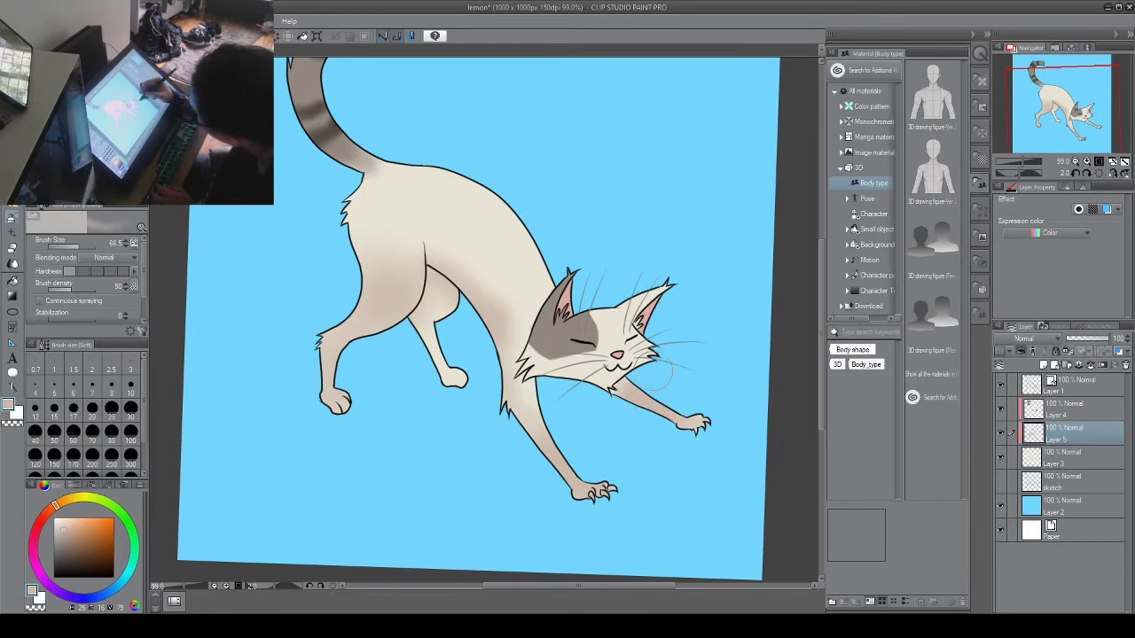
{"action": "scroll", "coordinate": [646, 377], "scroll_direction": "up", "scroll_amount": 5}
{"action": "mouse_move", "coordinate": [394, 365]}
{"action": "left_mouse_down"}
{"action": "mouse_move", "coordinate": [339, 373]}
{"action": "mouse_move", "coordinate": [439, 368]}
{"action": "mouse_move", "coordinate": [537, 402]}
{"action": "mouse_move", "coordinate": [506, 377]}
{"action": "mouse_move", "coordinate": [602, 350]}
{"action": "left_mouse_up"}
Step: Try to soften the fur around the cheek tuft on Layer 3 with a sampled light beige and the Soft airbrush at size 24.9
{"action": "left_click", "coordinate": [1053, 413]}
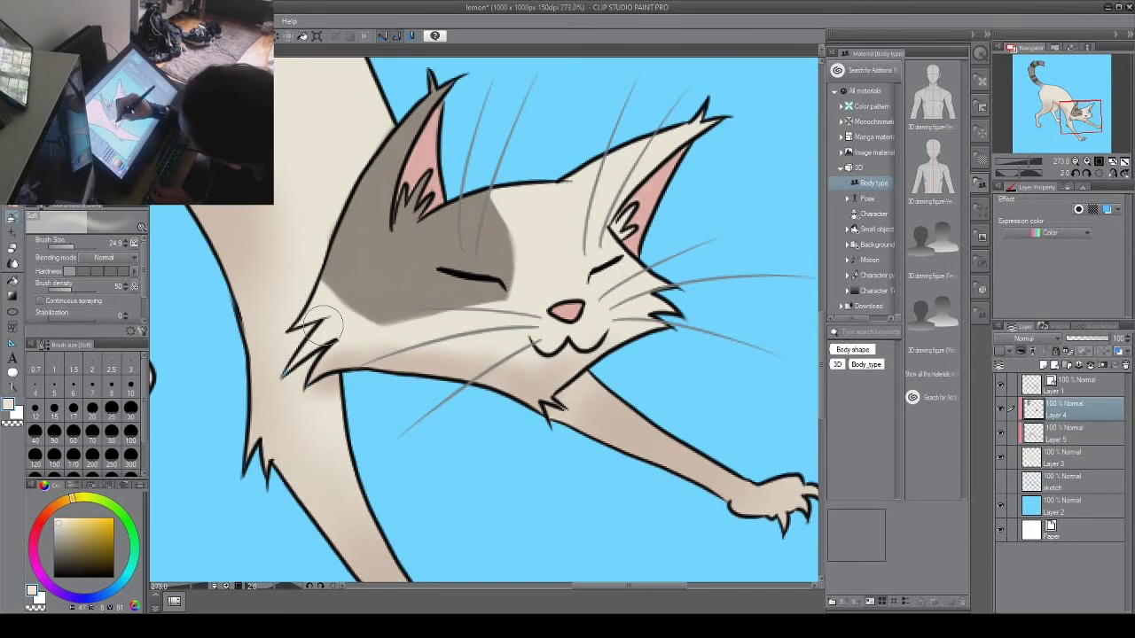
{"action": "left_click", "coordinate": [1053, 457]}
{"action": "left_click", "coordinate": [308, 334], "text": "alt"}
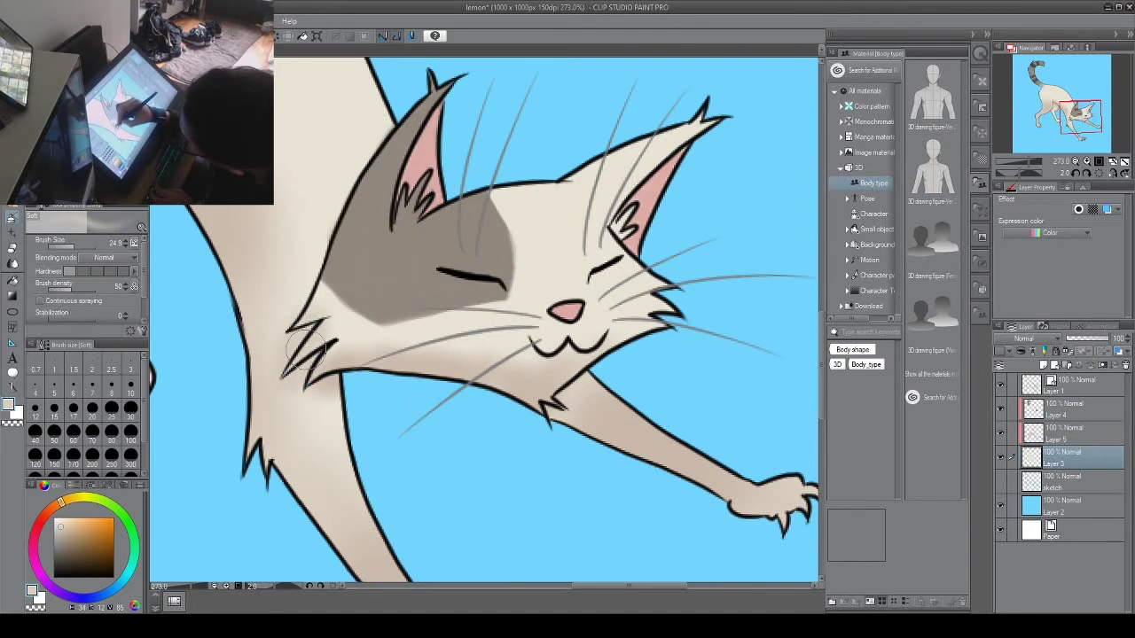
{"action": "mouse_move", "coordinate": [307, 351]}
{"action": "left_mouse_down"}
{"action": "mouse_move", "coordinate": [314, 336]}
{"action": "mouse_move", "coordinate": [315, 402]}
{"action": "left_mouse_up"}
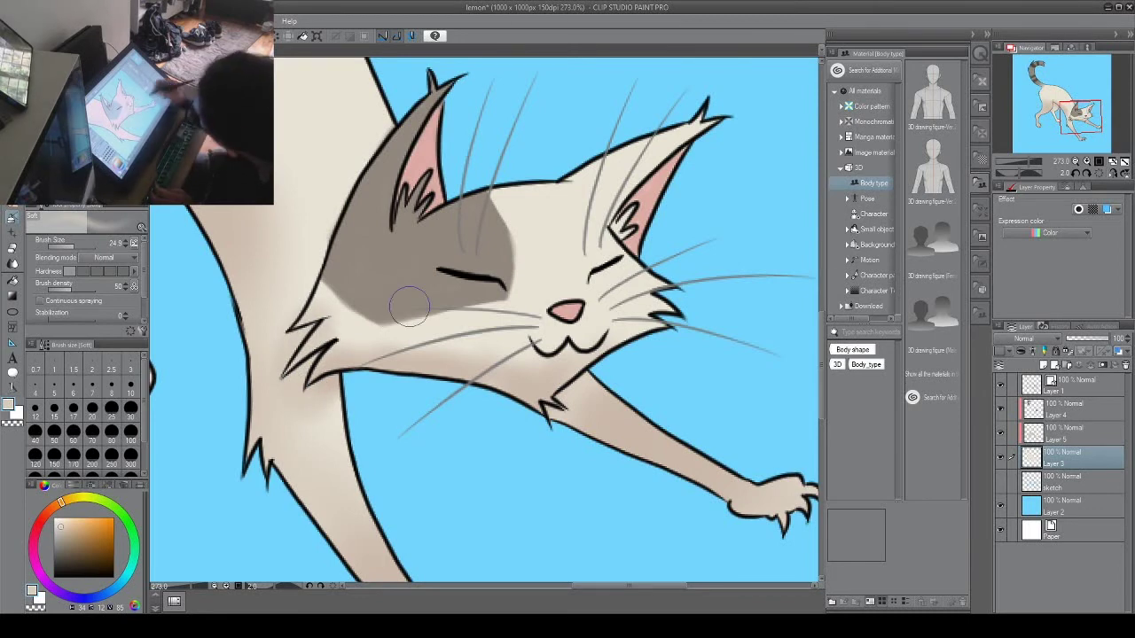
Step: Hide Layer 5, sample the cream and paint over the stray beige around the cheek tuft on Layer 3 with the Oil paint brush
{"action": "left_click", "coordinate": [1003, 437]}
{"action": "left_click", "coordinate": [1002, 437]}
{"action": "left_click", "coordinate": [1058, 440]}
{"action": "left_click", "coordinate": [329, 357]}
{"action": "key", "text": "e"}
{"action": "left_click", "coordinate": [1003, 437]}
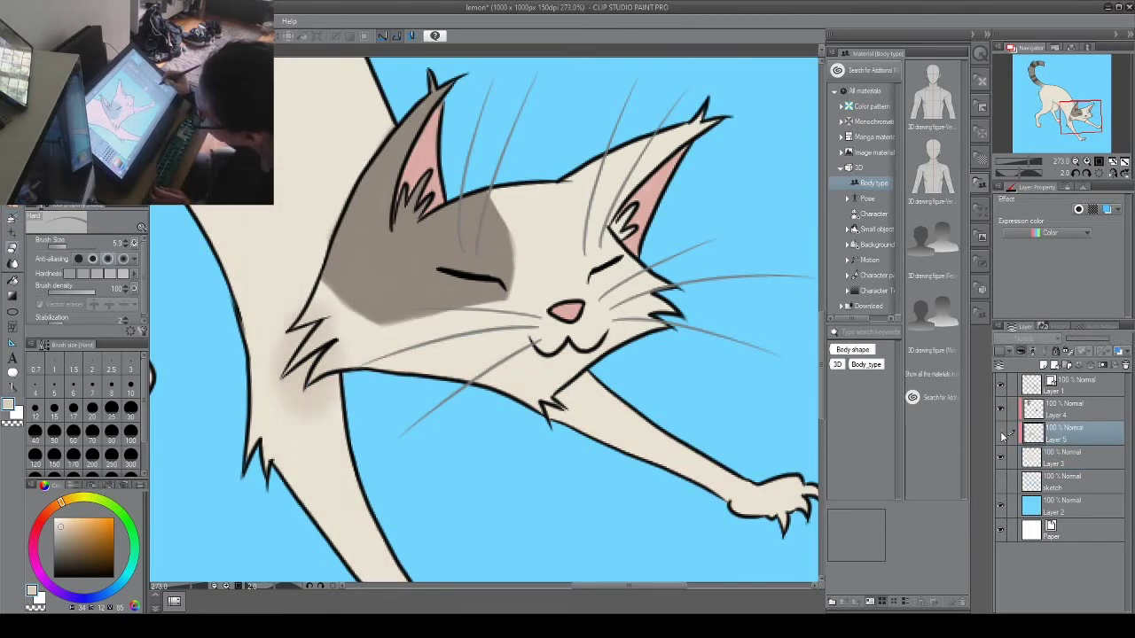
{"action": "left_click", "coordinate": [360, 338], "text": "alt"}
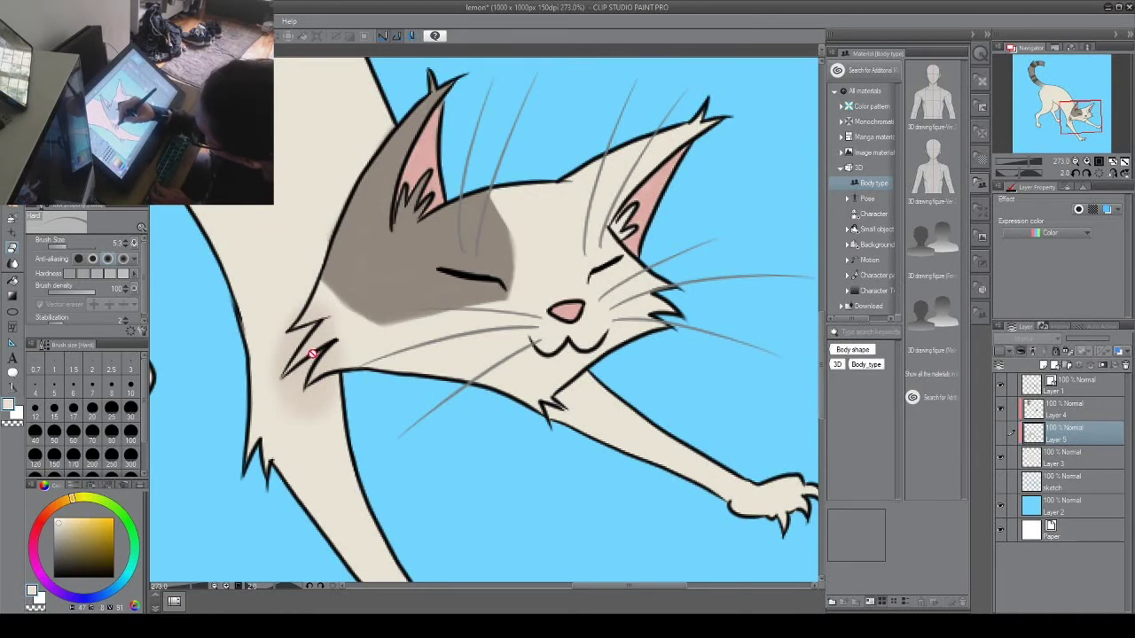
{"action": "key", "text": "period"}
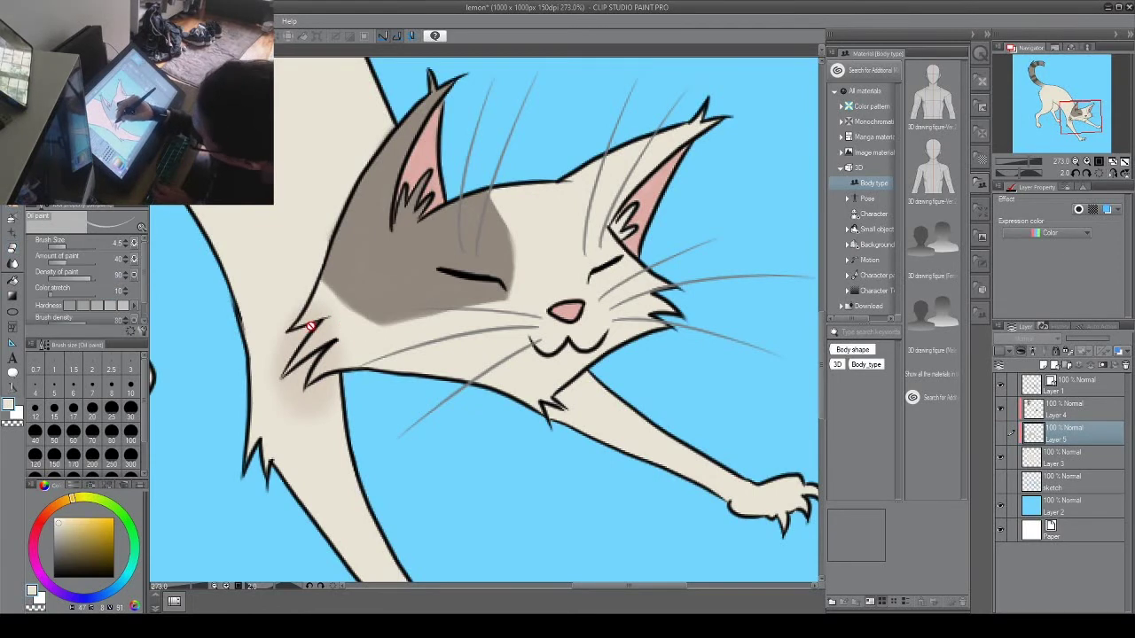
{"action": "left_click", "coordinate": [1064, 455]}
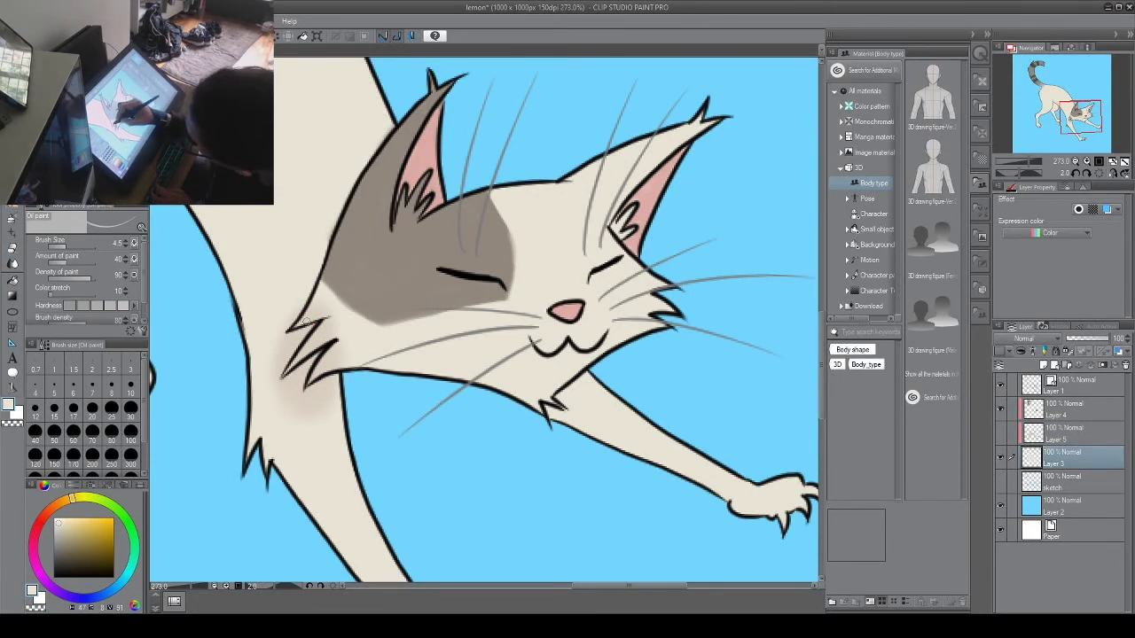
{"action": "mouse_move", "coordinate": [297, 325]}
{"action": "left_mouse_down"}
{"action": "mouse_move", "coordinate": [278, 390]}
{"action": "mouse_move", "coordinate": [312, 419]}
{"action": "mouse_move", "coordinate": [325, 383]}
{"action": "mouse_move", "coordinate": [321, 315]}
{"action": "mouse_move", "coordinate": [368, 344]}
{"action": "mouse_move", "coordinate": [306, 341]}
{"action": "mouse_move", "coordinate": [335, 404]}
{"action": "mouse_move", "coordinate": [301, 414]}
{"action": "mouse_move", "coordinate": [290, 378]}
{"action": "left_mouse_up"}
Step: Show Layer 5 and erase its beige shading around the cheek tuft with the Hard eraser at size 18
{"action": "left_click", "coordinate": [1066, 434]}
{"action": "key", "text": "e"}
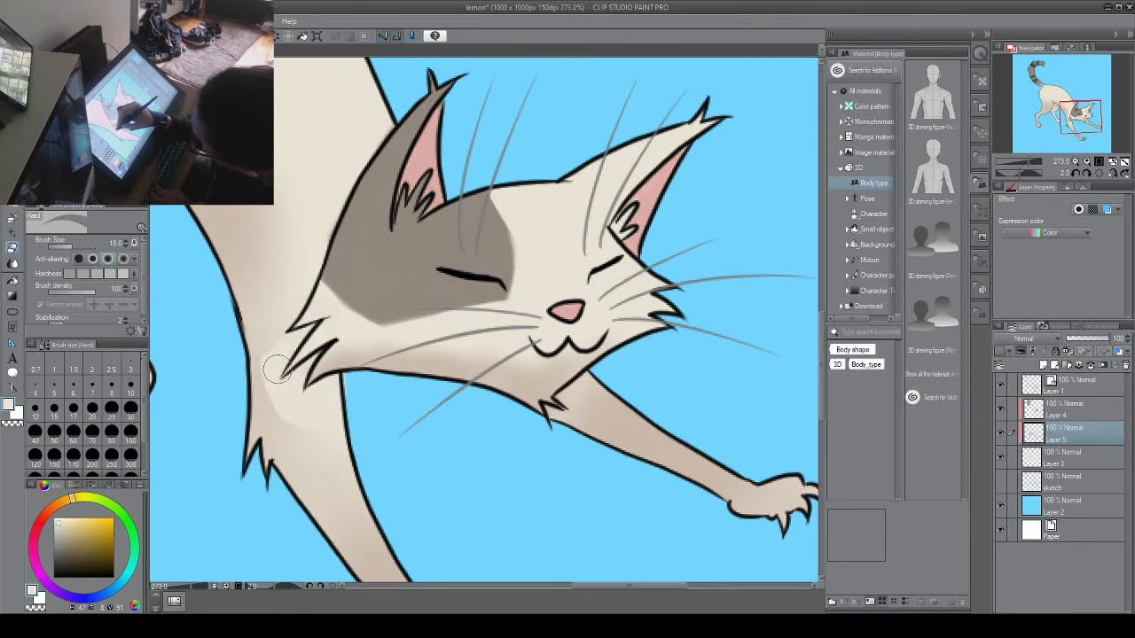
{"action": "key", "text": "b"}
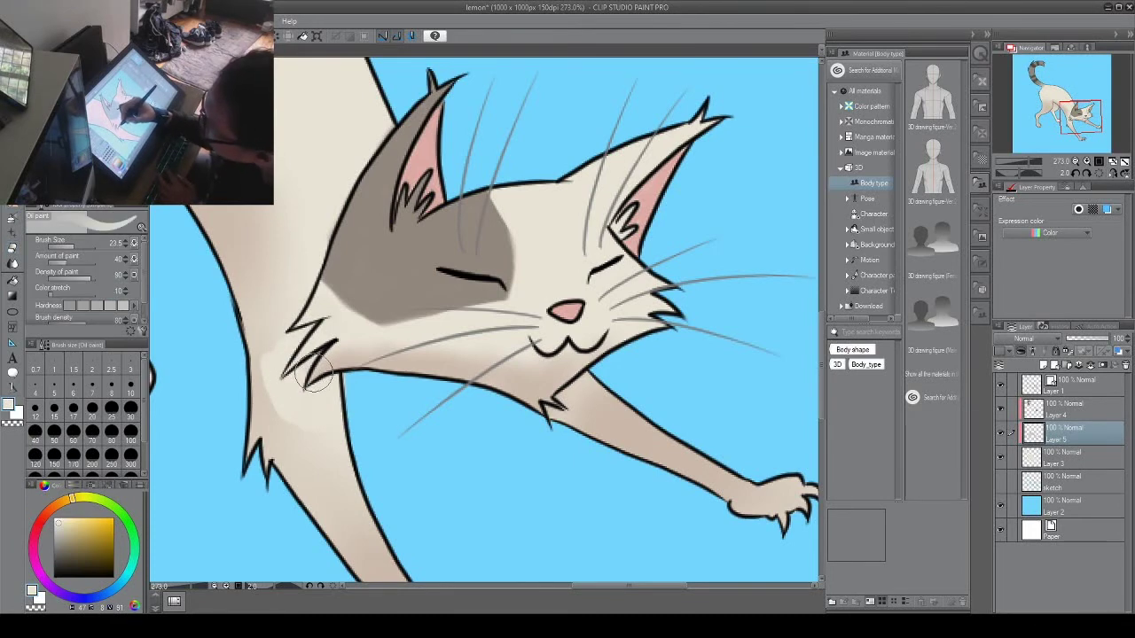
Step: Choose a warmer beige-brown and softly shade the top of the near front leg below the cheek tuft with the Soft airbrush
{"action": "key", "text": "b"}
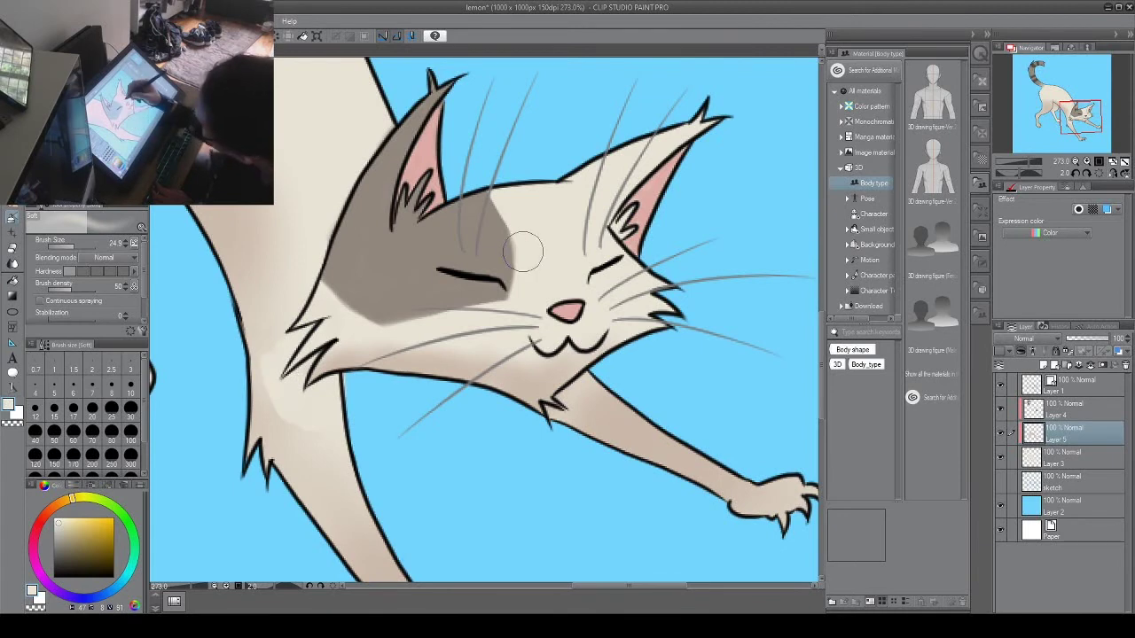
{"action": "left_click", "coordinate": [55, 505]}
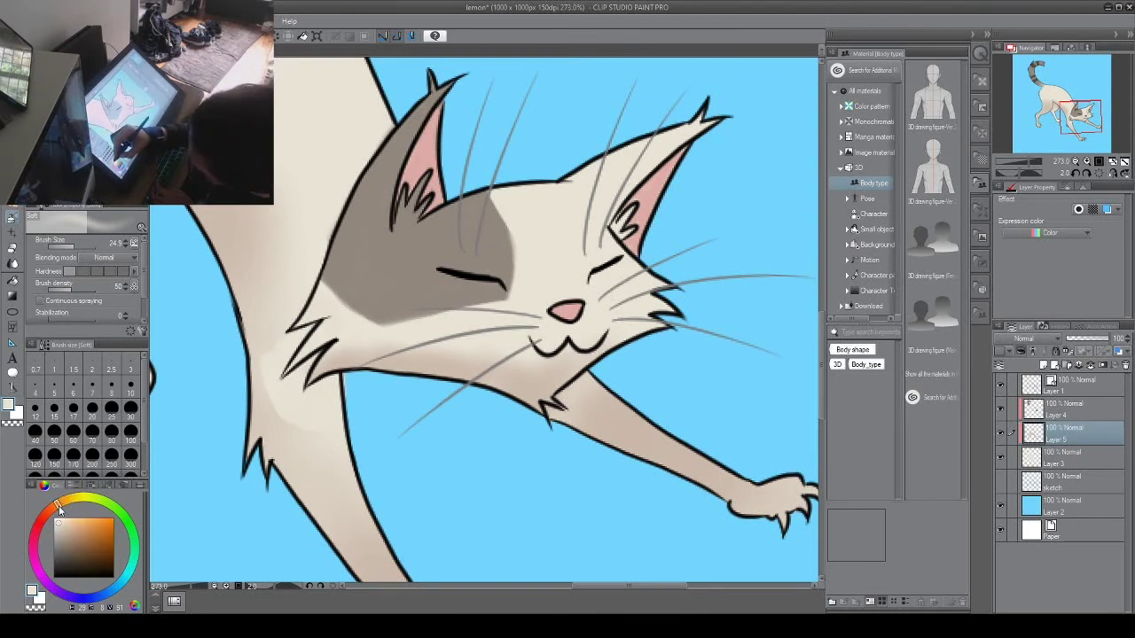
{"action": "left_click", "coordinate": [64, 525]}
{"action": "key", "text": "bracketleft"}
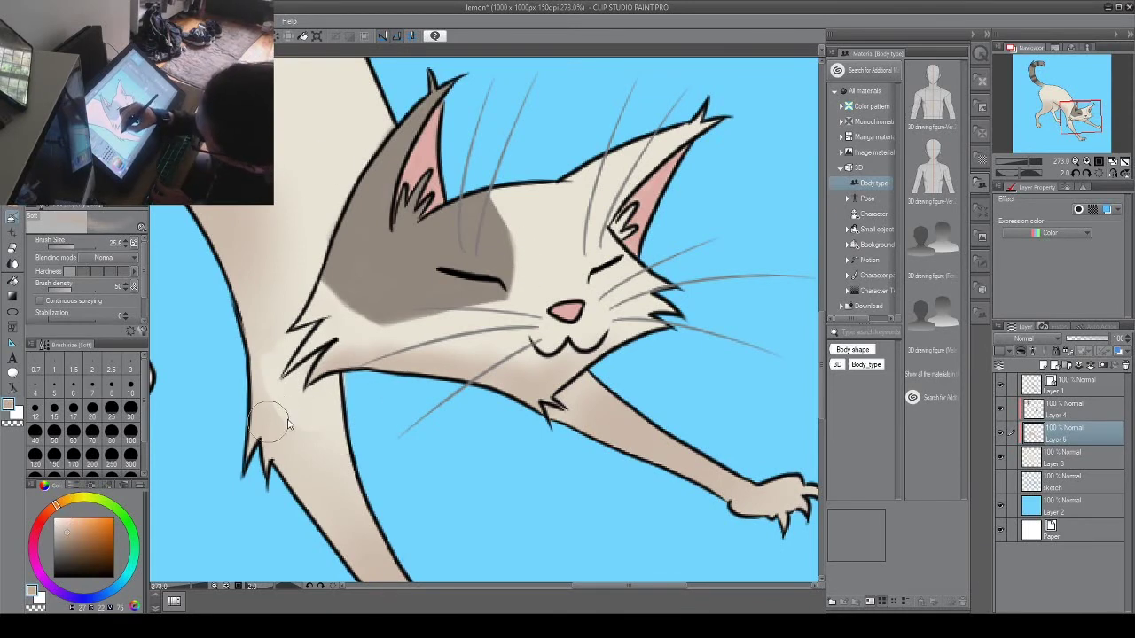
{"action": "mouse_move", "coordinate": [274, 422]}
{"action": "left_mouse_down"}
{"action": "mouse_move", "coordinate": [263, 331]}
{"action": "mouse_move", "coordinate": [290, 422]}
{"action": "mouse_move", "coordinate": [325, 457]}
{"action": "mouse_move", "coordinate": [328, 423]}
{"action": "left_mouse_up"}
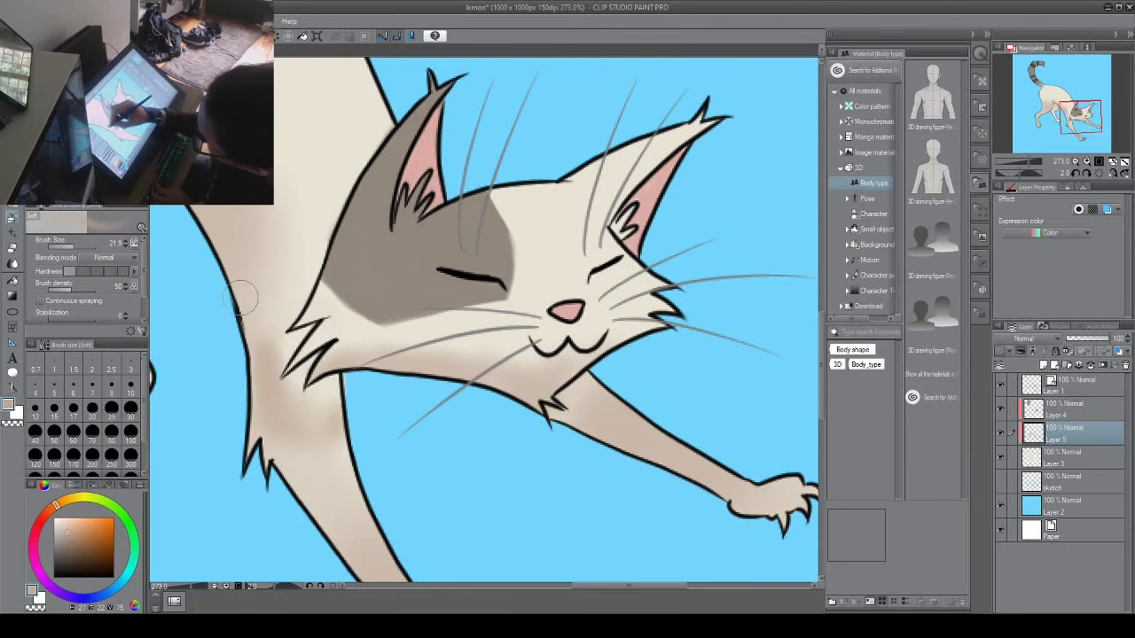
Step: Deepen the beige-brown shading along the belly edge and the hind legs with the Soft airbrush at size 21.9
{"action": "left_click_drag", "start_coordinate": [223, 216], "coordinate": [365, 315]}
{"action": "left_click_drag", "start_coordinate": [293, 233], "coordinate": [313, 272]}
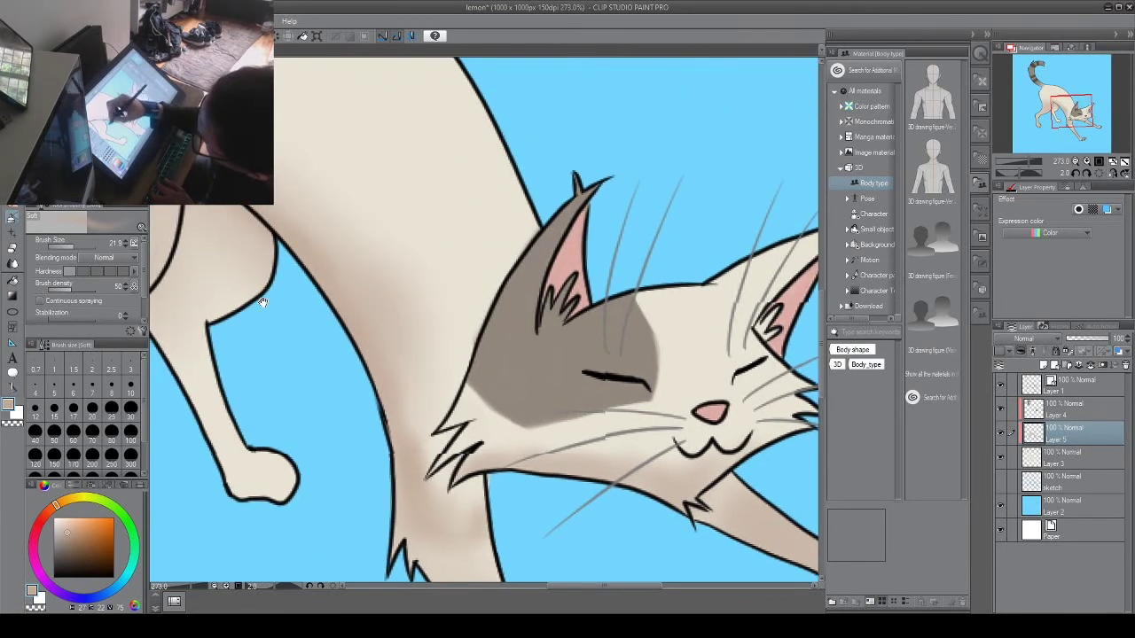
{"action": "left_click_drag", "start_coordinate": [213, 279], "coordinate": [332, 276]}
{"action": "mouse_move", "coordinate": [321, 287]}
{"action": "left_mouse_down"}
{"action": "mouse_move", "coordinate": [321, 211]}
{"action": "mouse_move", "coordinate": [367, 225]}
{"action": "mouse_move", "coordinate": [337, 296]}
{"action": "mouse_move", "coordinate": [282, 267]}
{"action": "mouse_move", "coordinate": [260, 305]}
{"action": "mouse_move", "coordinate": [327, 310]}
{"action": "mouse_move", "coordinate": [313, 431]}
{"action": "mouse_move", "coordinate": [381, 423]}
{"action": "mouse_move", "coordinate": [398, 478]}
{"action": "left_mouse_up"}
{"action": "left_click_drag", "start_coordinate": [233, 485], "coordinate": [451, 298]}
{"action": "mouse_move", "coordinate": [245, 291]}
{"action": "left_mouse_down"}
{"action": "mouse_move", "coordinate": [285, 357]}
{"action": "mouse_move", "coordinate": [228, 202]}
{"action": "left_mouse_up"}
{"action": "left_click_drag", "start_coordinate": [559, 276], "coordinate": [470, 279]}
{"action": "mouse_move", "coordinate": [661, 297]}
{"action": "left_mouse_down"}
{"action": "mouse_move", "coordinate": [488, 348]}
{"action": "mouse_move", "coordinate": [611, 347]}
{"action": "left_mouse_up"}
Step: Deepen the shading on both front legs down to the paws, sampling the leg's beige along the way, and save the drawing
{"action": "mouse_move", "coordinate": [313, 339]}
{"action": "left_mouse_down"}
{"action": "mouse_move", "coordinate": [395, 481]}
{"action": "mouse_move", "coordinate": [467, 537]}
{"action": "mouse_move", "coordinate": [507, 528]}
{"action": "left_mouse_up"}
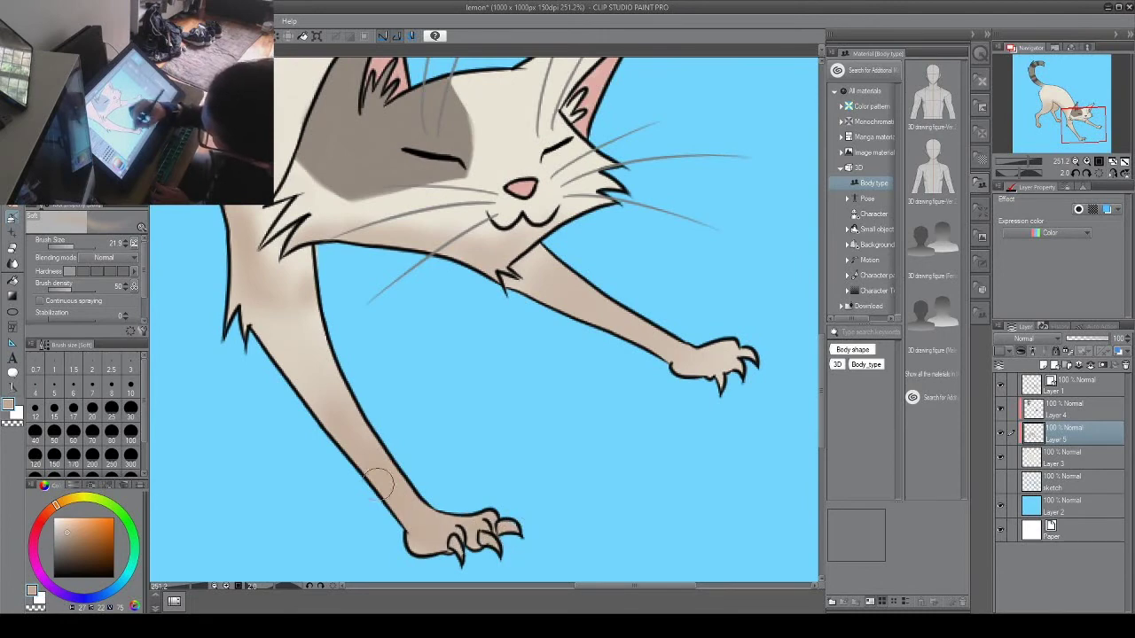
{"action": "mouse_move", "coordinate": [345, 373]}
{"action": "left_mouse_down"}
{"action": "mouse_move", "coordinate": [326, 414]}
{"action": "mouse_move", "coordinate": [260, 361]}
{"action": "mouse_move", "coordinate": [311, 356]}
{"action": "mouse_move", "coordinate": [334, 366]}
{"action": "mouse_move", "coordinate": [310, 332]}
{"action": "mouse_move", "coordinate": [315, 393]}
{"action": "left_mouse_up"}
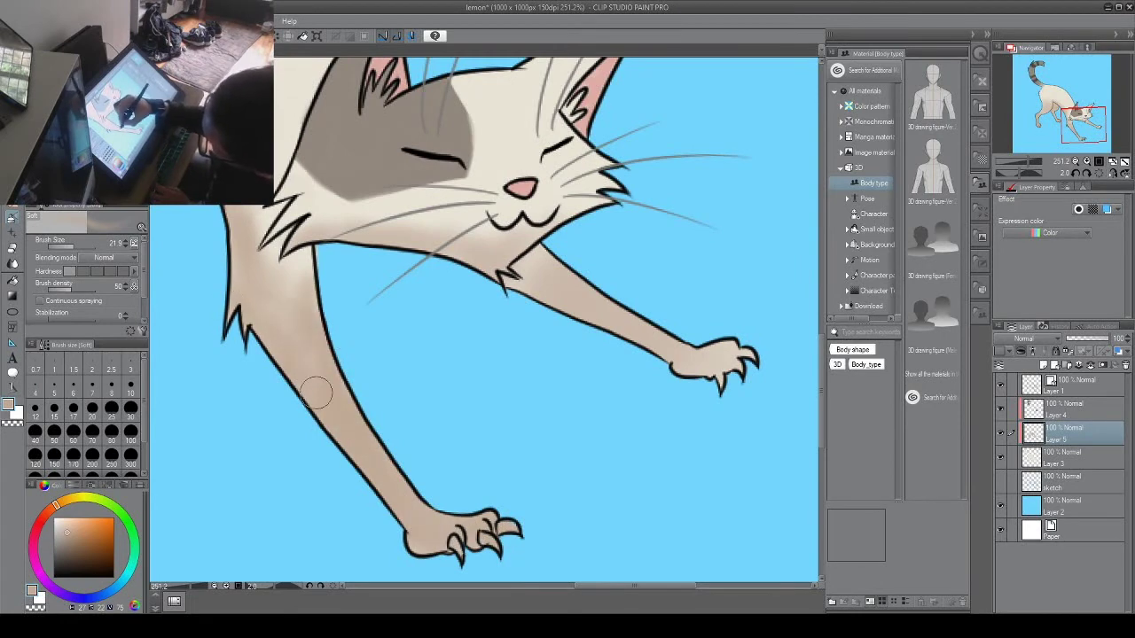
{"action": "left_click", "coordinate": [301, 310], "text": "alt"}
{"action": "mouse_move", "coordinate": [302, 322]}
{"action": "left_mouse_down"}
{"action": "mouse_move", "coordinate": [294, 270]}
{"action": "mouse_move", "coordinate": [258, 285]}
{"action": "left_mouse_up"}
{"action": "left_click_drag", "start_coordinate": [629, 374], "coordinate": [540, 393]}
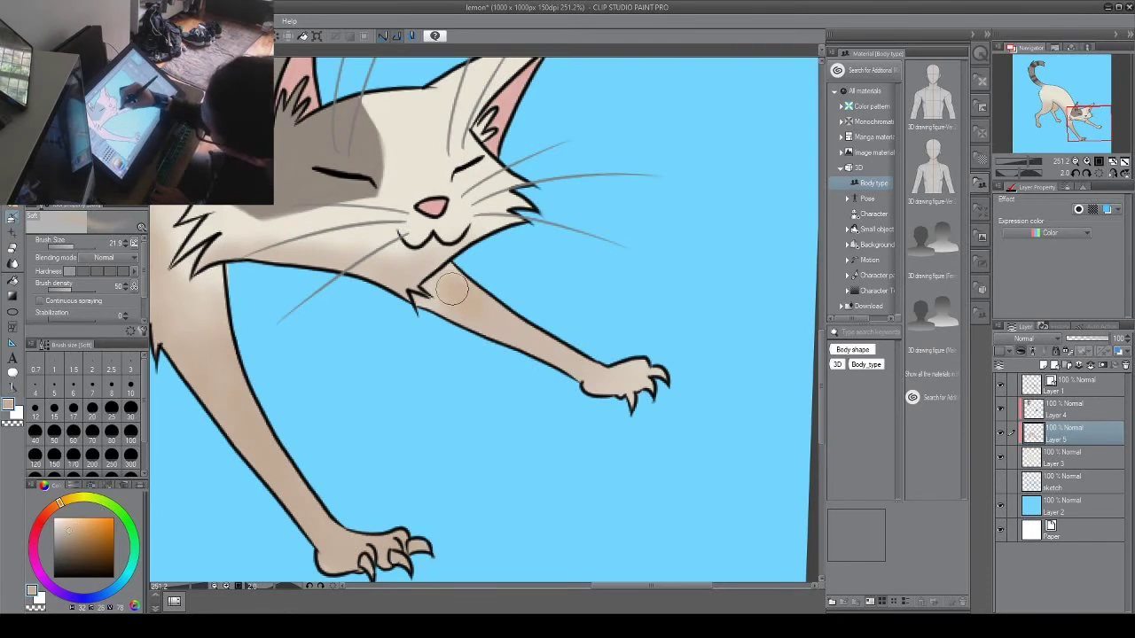
{"action": "mouse_move", "coordinate": [613, 377]}
{"action": "left_mouse_down"}
{"action": "mouse_move", "coordinate": [654, 381]}
{"action": "mouse_move", "coordinate": [514, 382]}
{"action": "left_mouse_up"}
{"action": "key", "text": "ctrl+s"}
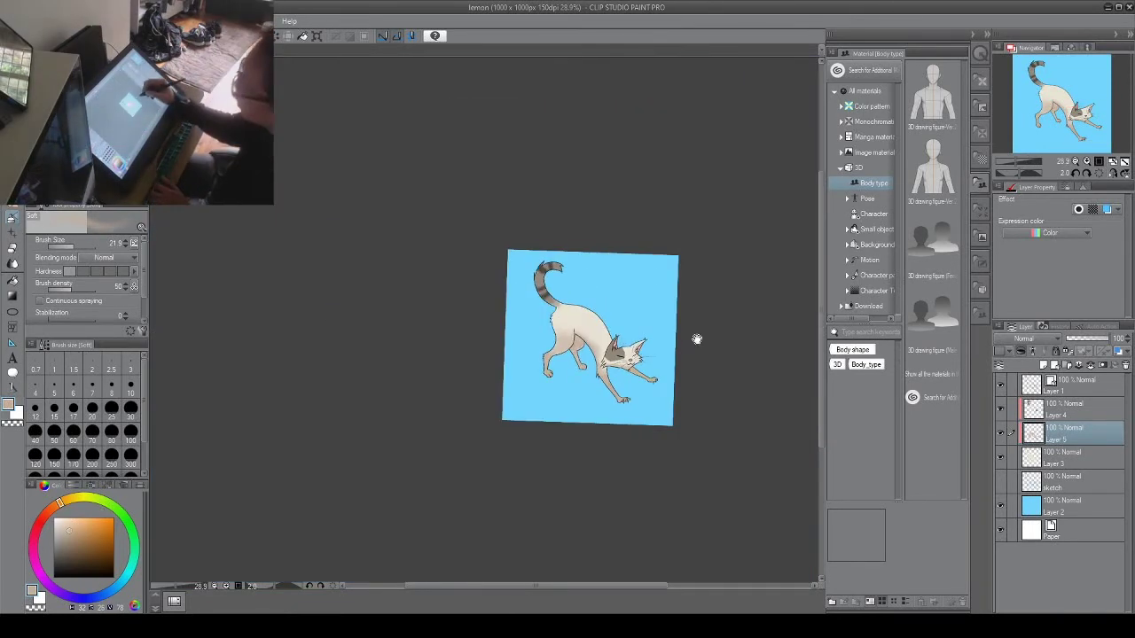
Step: Paint the claws of the near front paw cream with the Soft airbrush at size 4.4 and save the drawing
{"action": "scroll", "coordinate": [688, 355], "scroll_direction": "up", "scroll_amount": 6}
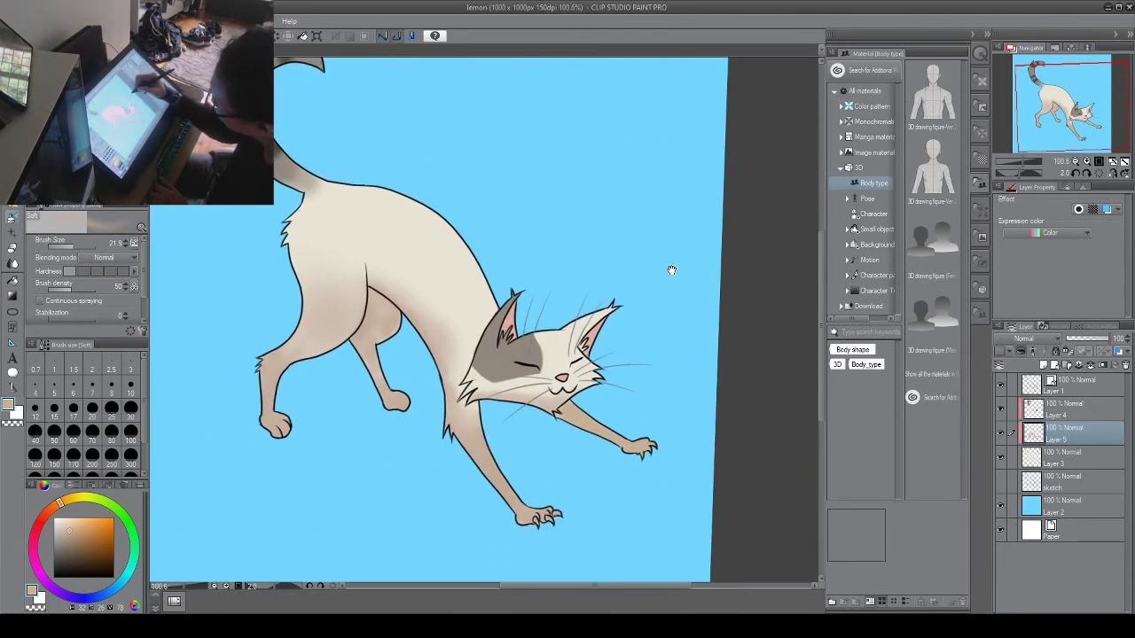
{"action": "left_click_drag", "start_coordinate": [671, 269], "coordinate": [629, 234]}
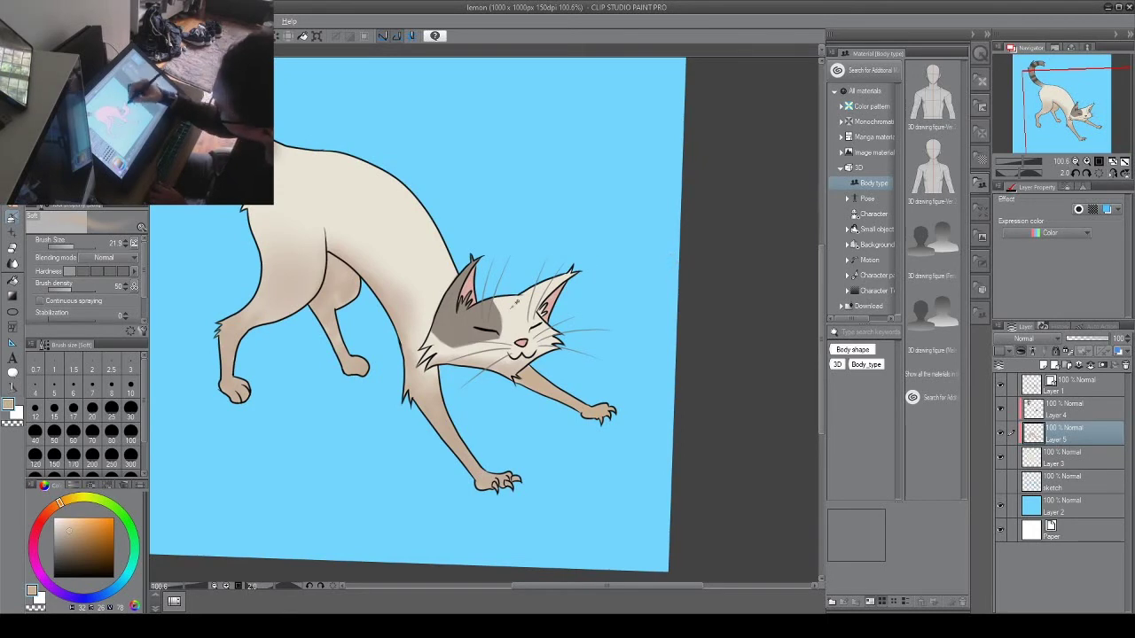
{"action": "scroll", "coordinate": [524, 435], "scroll_direction": "up", "scroll_amount": 8}
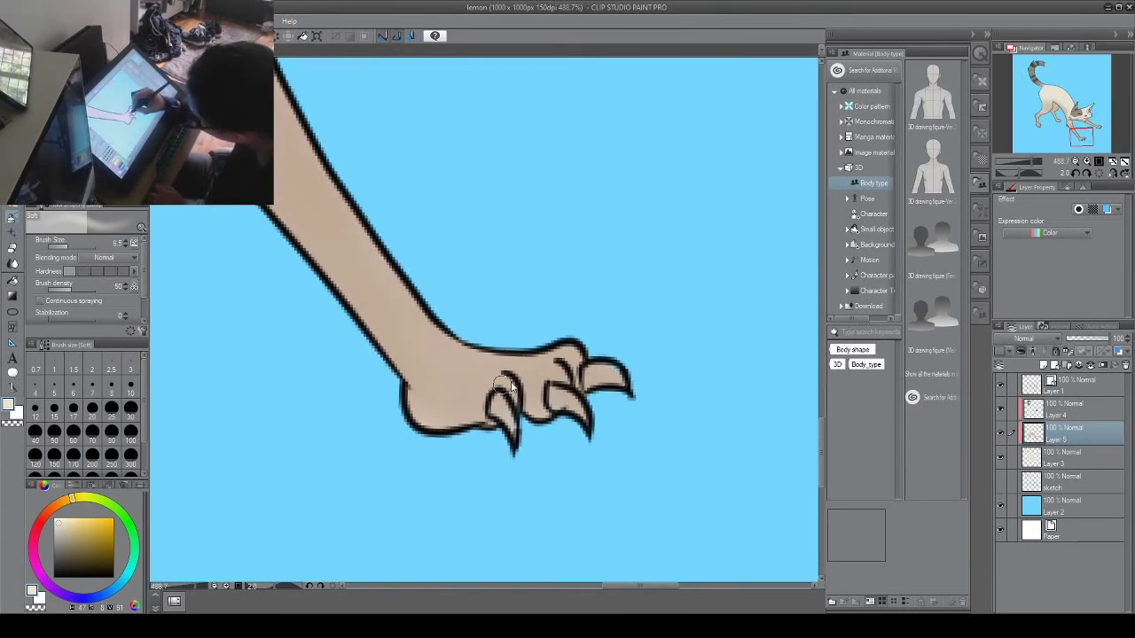
{"action": "key", "text": "bracketleft"}
{"action": "key", "text": "bracketleft"}
{"action": "key", "text": "bracketleft"}
{"action": "left_click_drag", "start_coordinate": [500, 399], "coordinate": [508, 427]}
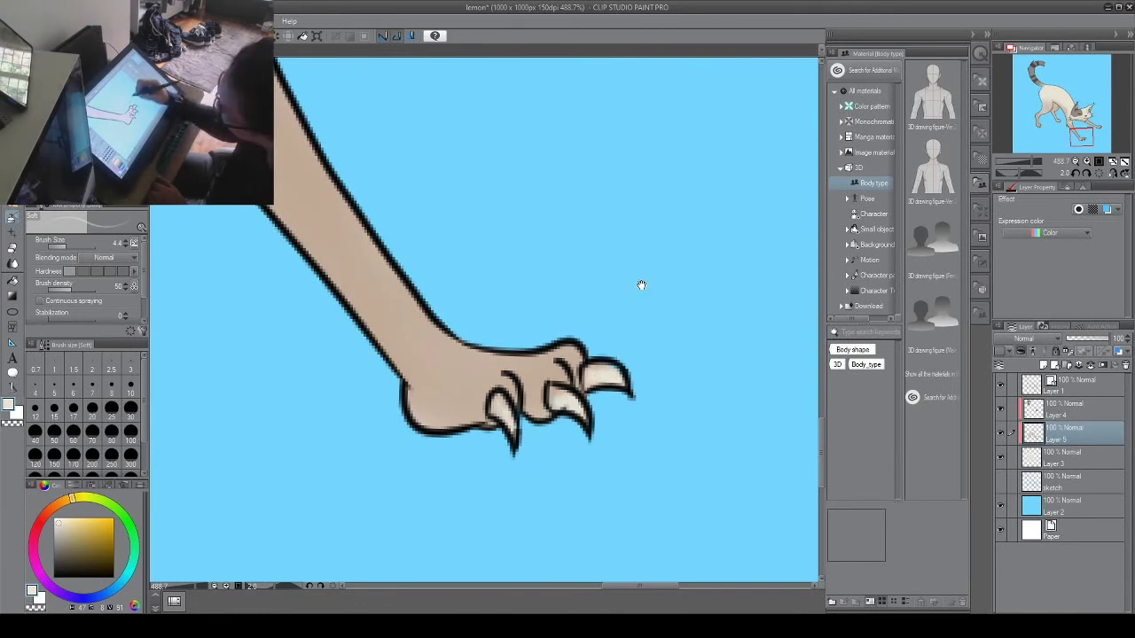
{"action": "scroll", "coordinate": [640, 285], "scroll_direction": "down", "scroll_amount": 8}
{"action": "scroll", "coordinate": [626, 317], "scroll_direction": "up", "scroll_amount": 7}
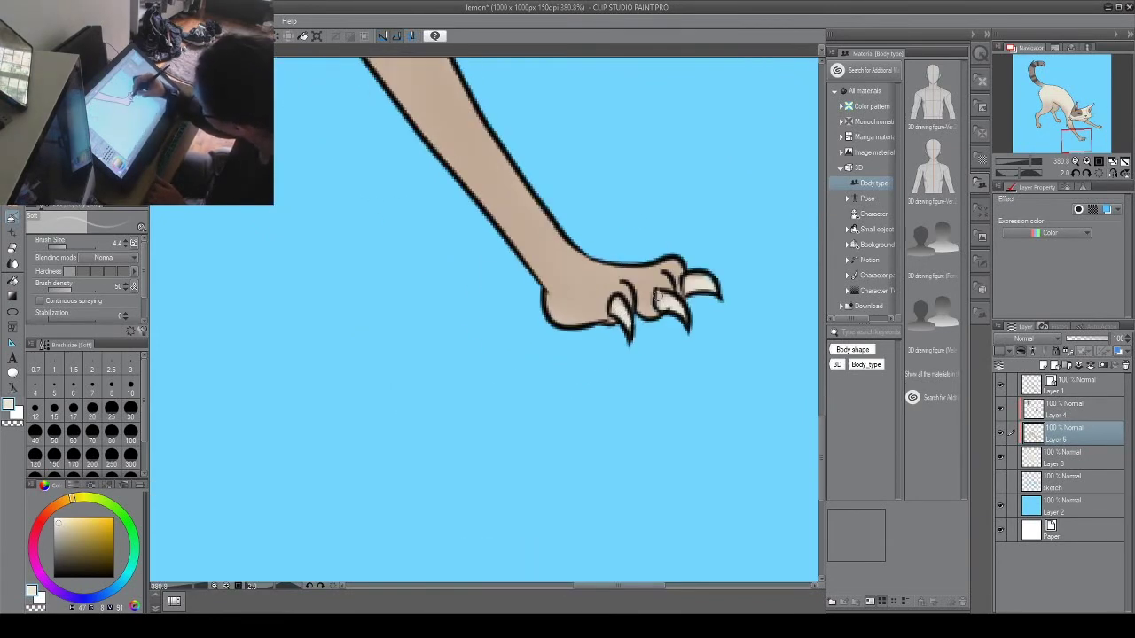
{"action": "scroll", "coordinate": [711, 282], "scroll_direction": "down", "scroll_amount": 5}
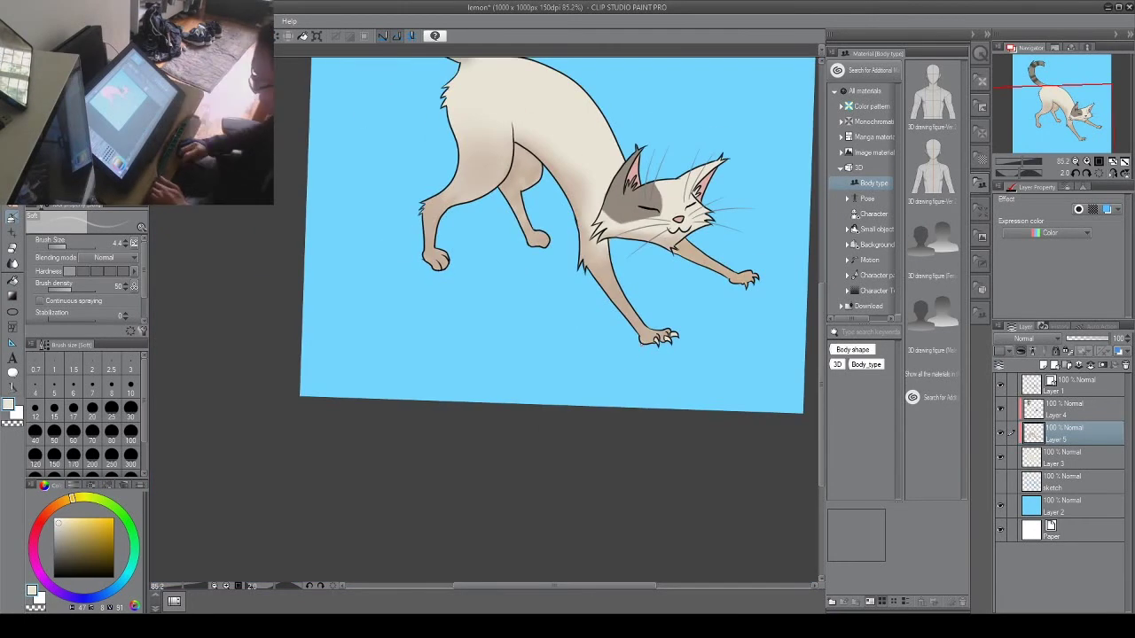
{"action": "scroll", "coordinate": [682, 304], "scroll_direction": "down", "scroll_amount": 3}
{"action": "key", "text": "ctrl+s"}
Step: On a new layer above the sketch layer, draw a filled cream ellipse beneath the cat's paws and scale it to 105%
{"action": "scroll", "coordinate": [681, 304], "scroll_direction": "down", "scroll_amount": 1}
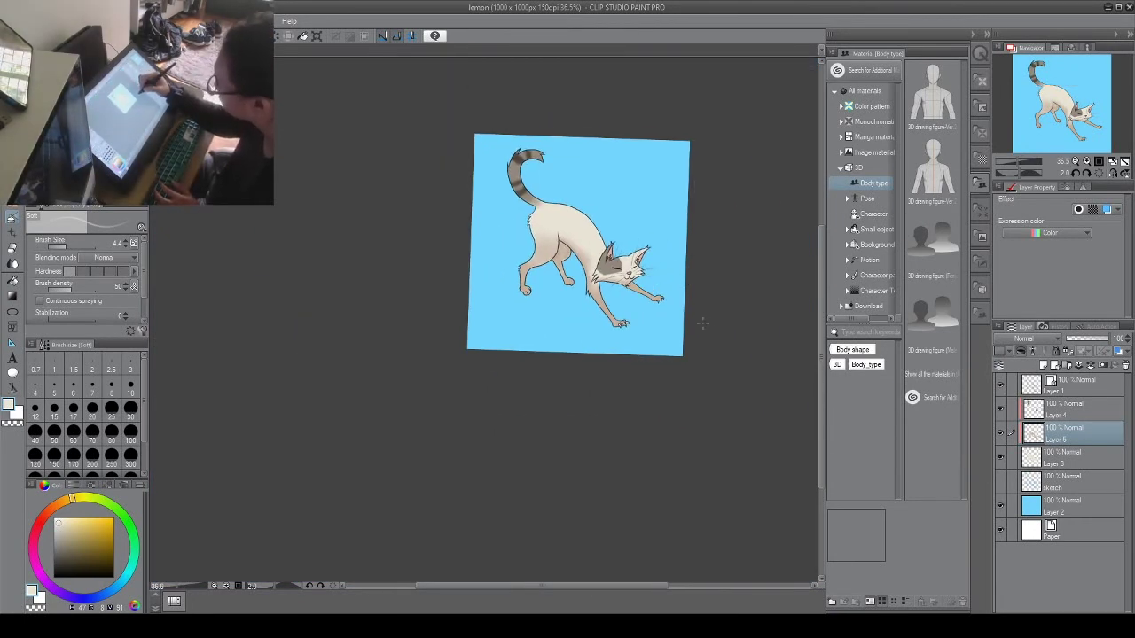
{"action": "key", "text": "u"}
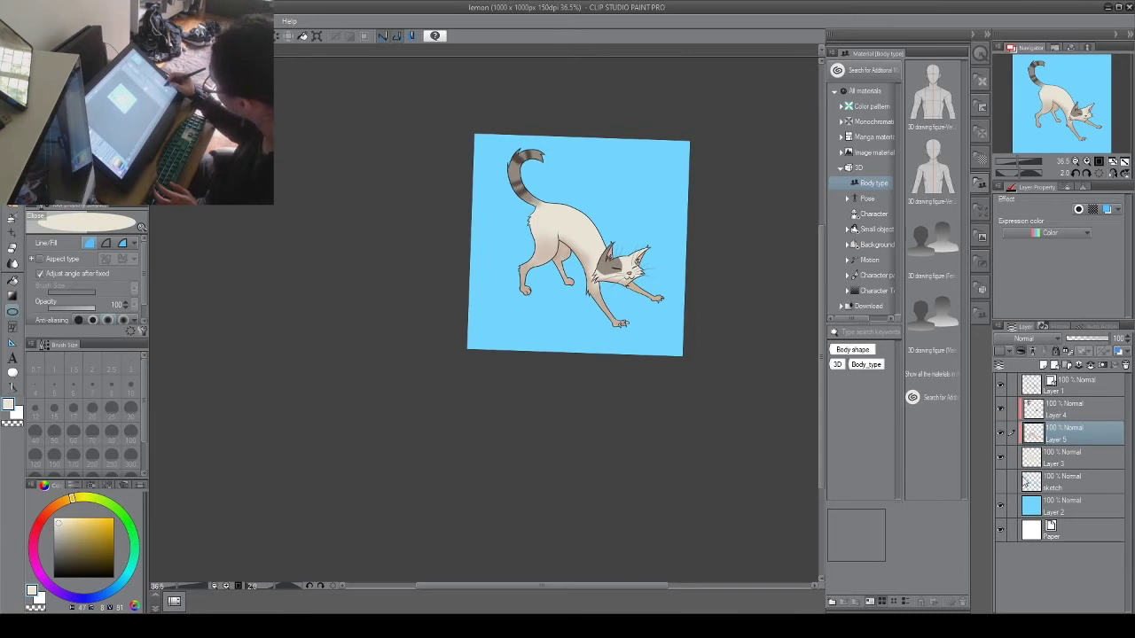
{"action": "left_click", "coordinate": [1078, 479]}
{"action": "left_click", "coordinate": [1044, 366]}
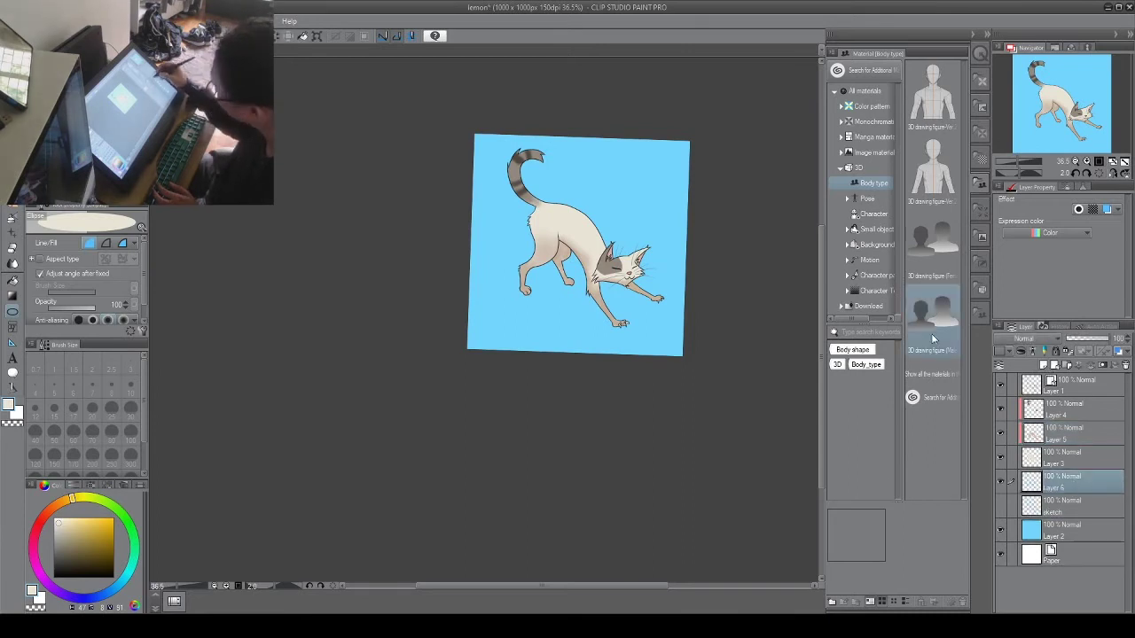
{"action": "left_click_drag", "start_coordinate": [517, 261], "coordinate": [657, 346]}
{"action": "key", "text": "ctrl+t"}
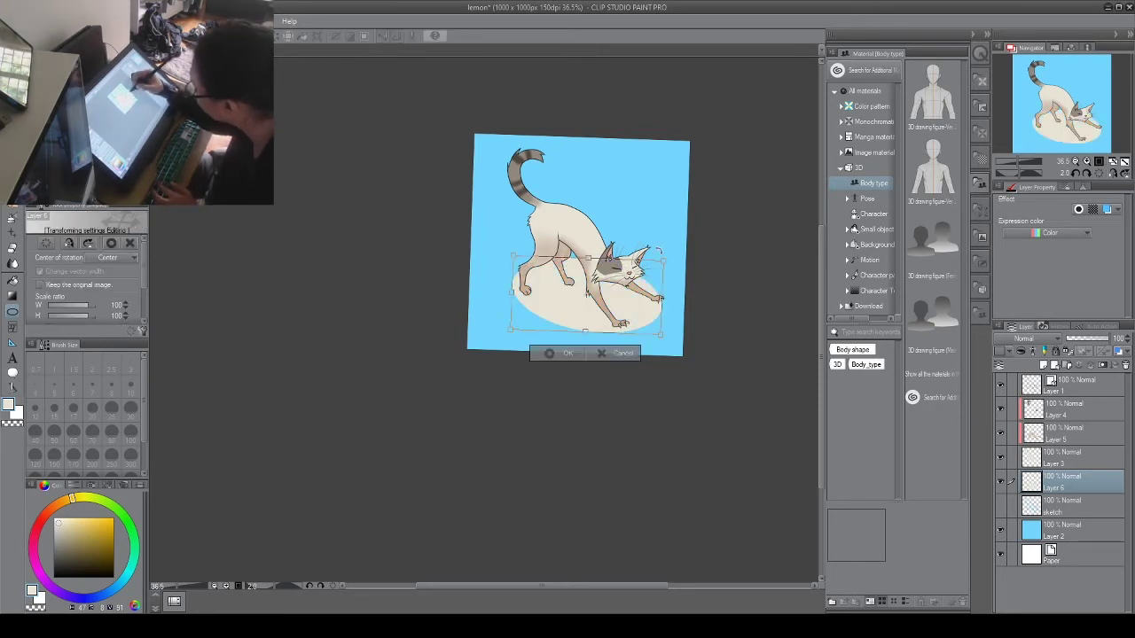
{"action": "left_click_drag", "start_coordinate": [513, 255], "coordinate": [505, 251]}
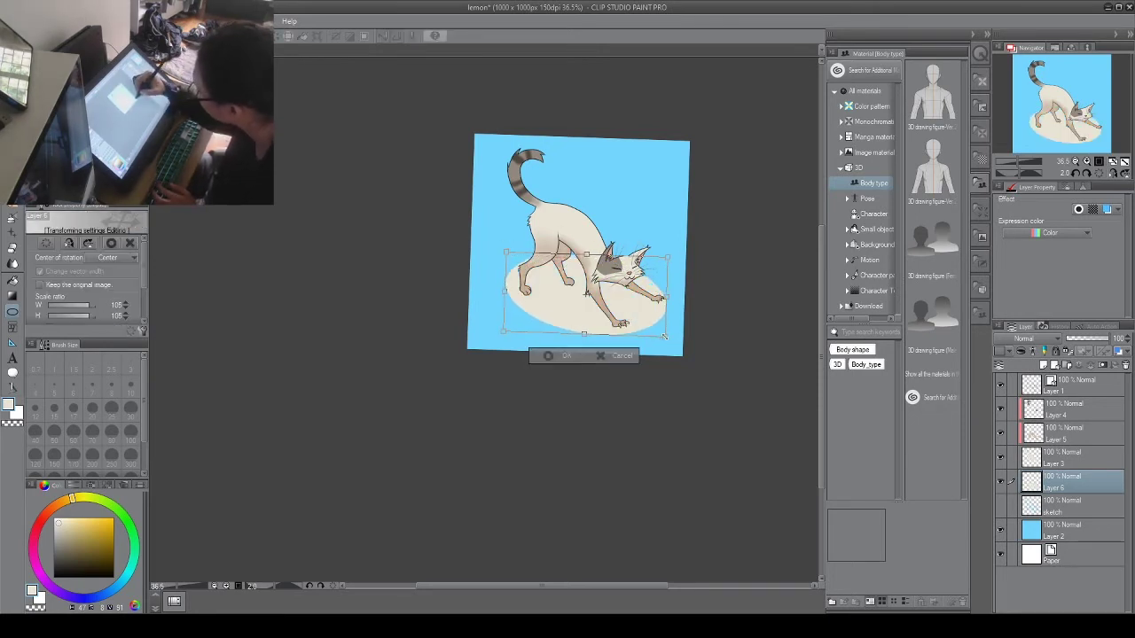
{"action": "key", "text": "Return"}
Step: Set the ellipse layer's blending mode to Multiply to turn it into a ground shadow
{"action": "left_click", "coordinate": [1035, 340]}
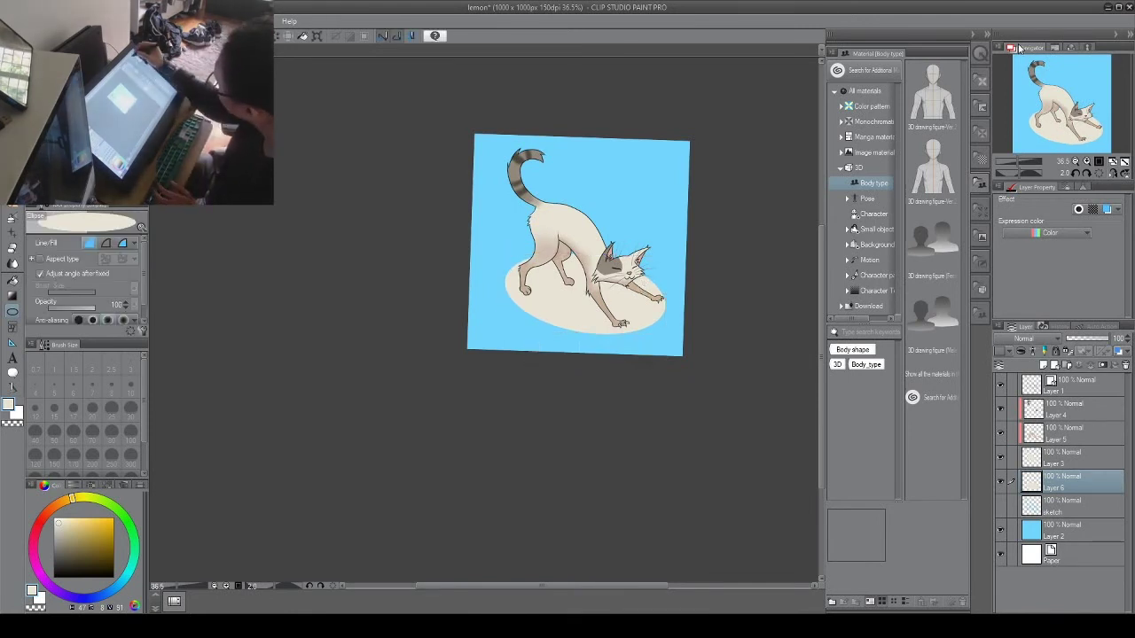
{"action": "left_click", "coordinate": [1050, 369]}
{"action": "mouse_move", "coordinate": [1106, 340]}
{"action": "left_mouse_down"}
{"action": "mouse_move", "coordinate": [1074, 338]}
{"action": "mouse_move", "coordinate": [1117, 344]}
{"action": "left_mouse_up"}
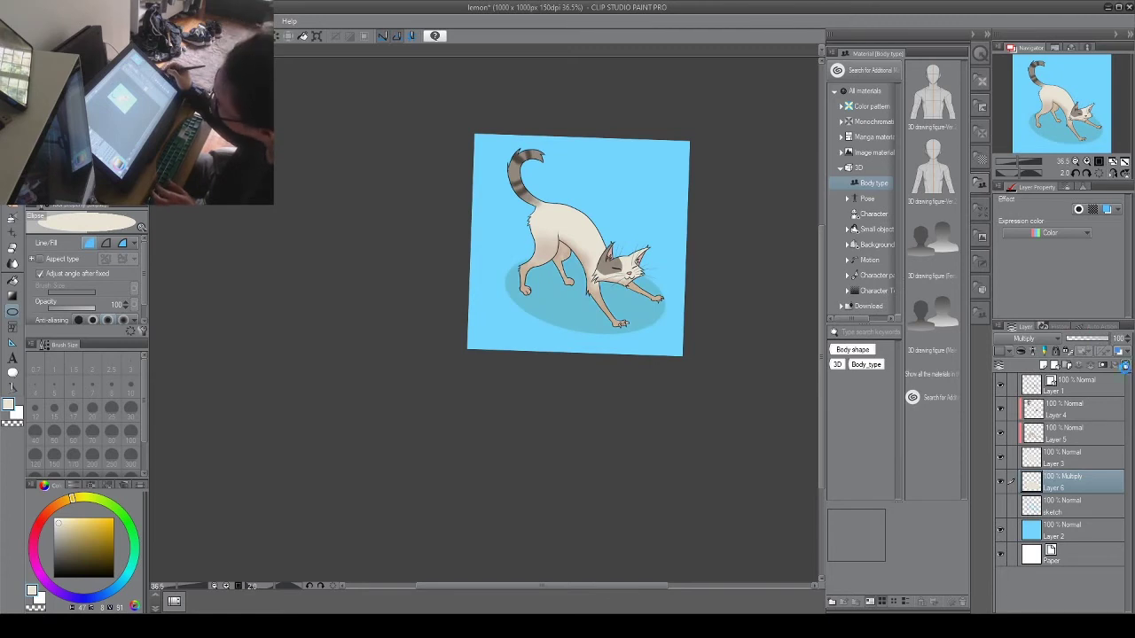
Step: Recolour the blue background layer light green with a fill that refers only to the editing layer
{"action": "left_click", "coordinate": [1063, 529]}
{"action": "key", "text": "g"}
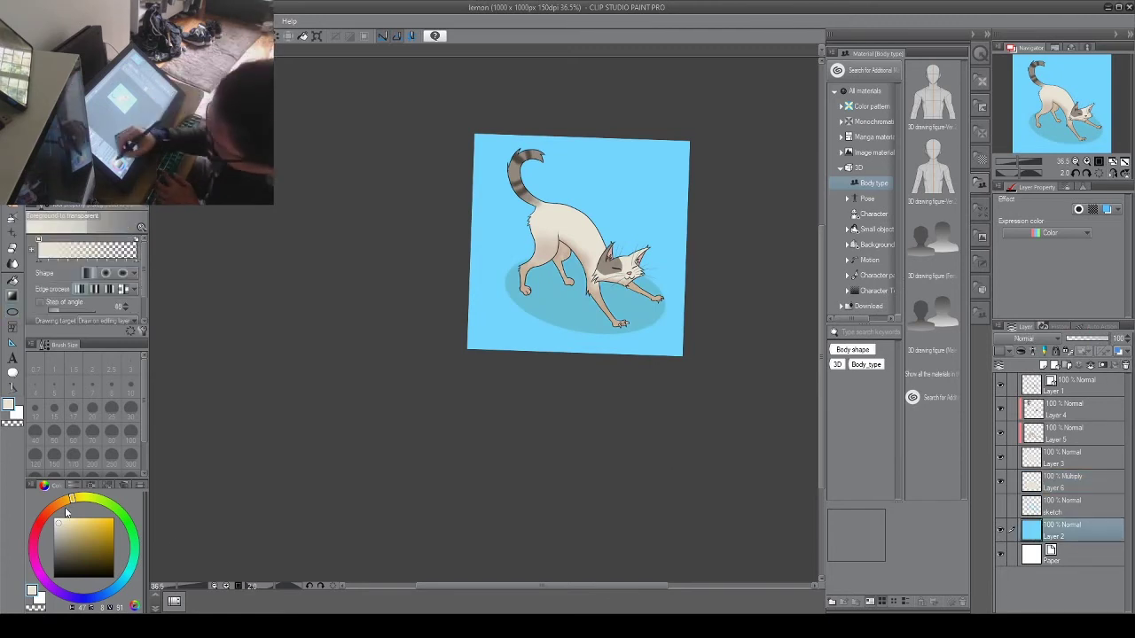
{"action": "left_click_drag", "start_coordinate": [61, 502], "coordinate": [55, 505]}
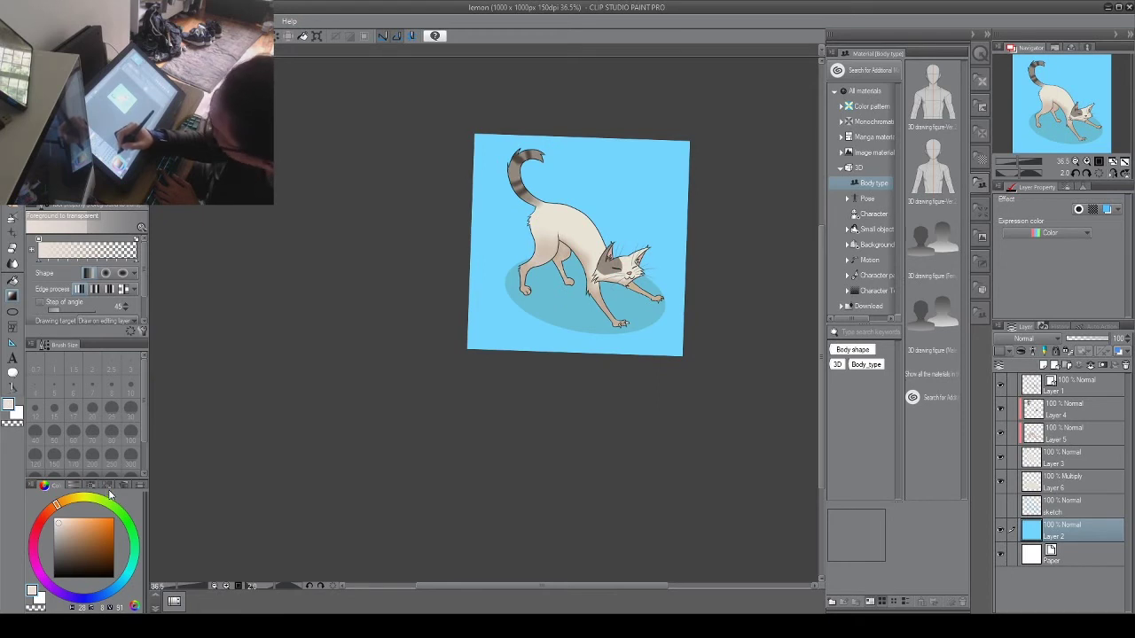
{"action": "key", "text": "g"}
{"action": "left_click", "coordinate": [118, 513]}
{"action": "left_click", "coordinate": [678, 251]}
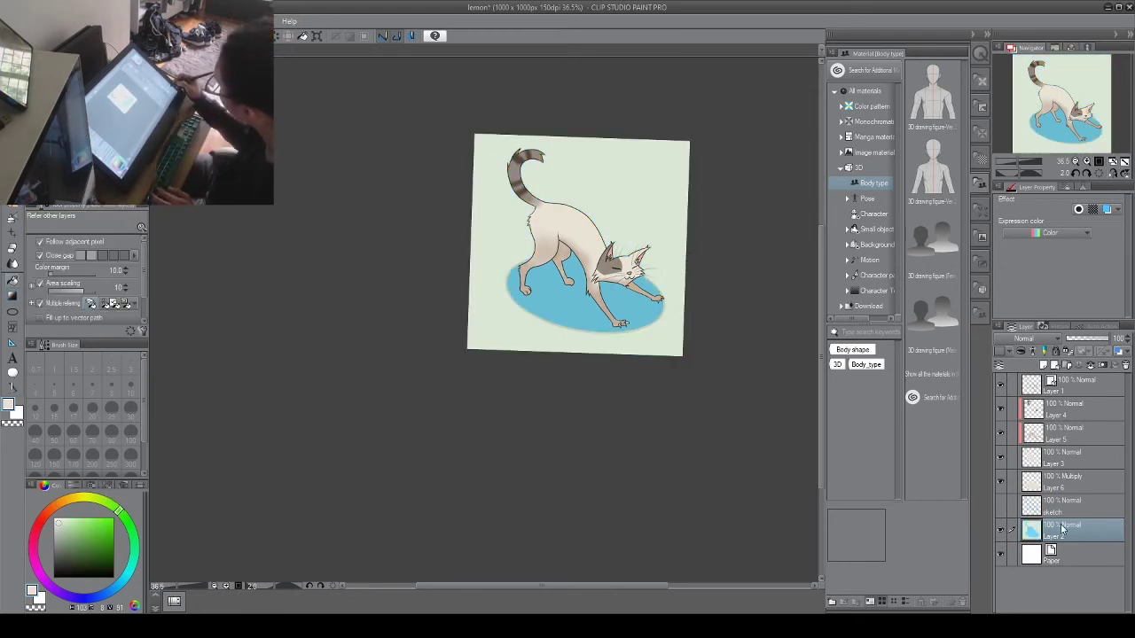
{"action": "key", "text": "ctrl+z"}
{"action": "left_click", "coordinate": [82, 82]}
{"action": "key", "text": "ctrl+y"}
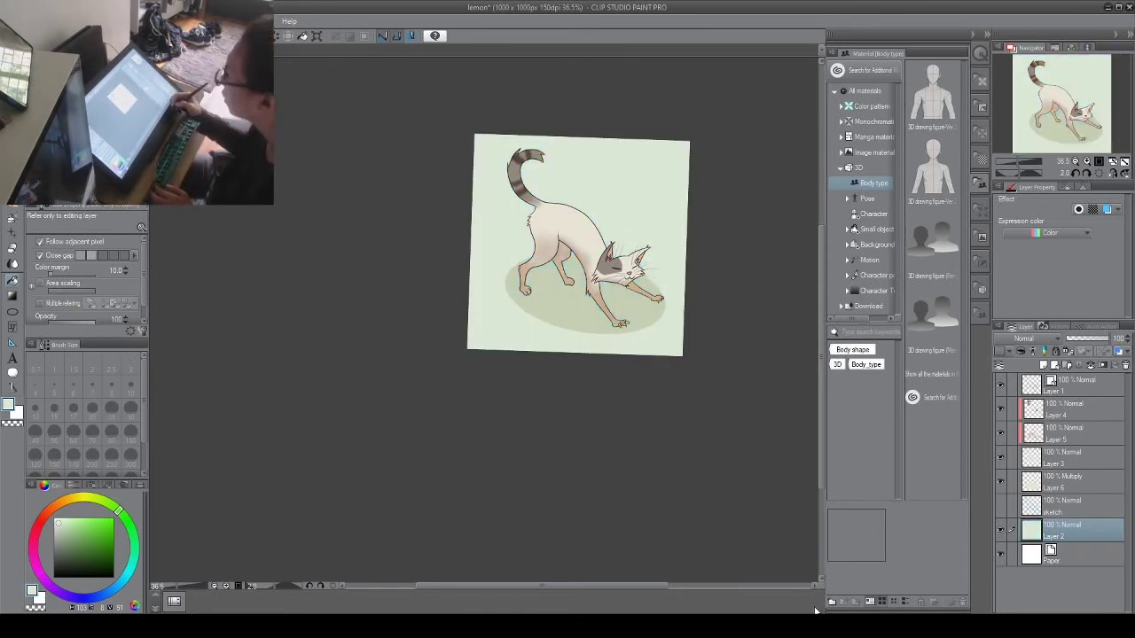
{"action": "left_click", "coordinate": [83, 522]}
{"action": "left_click", "coordinate": [676, 342]}
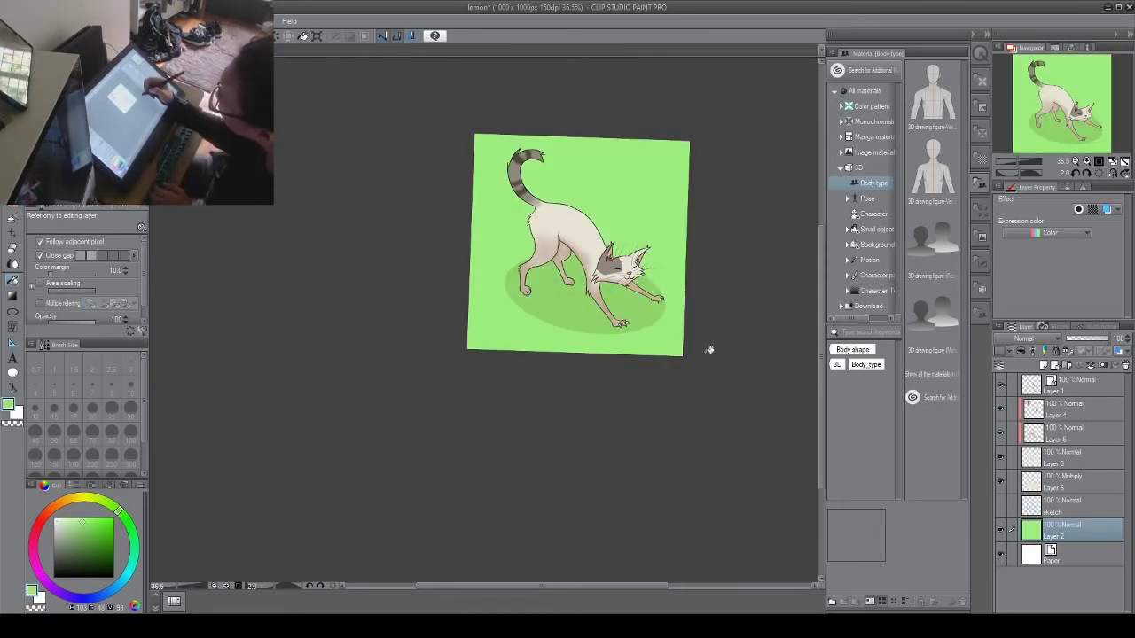
Step: On a new layer above Layer 4, sign and date the drawing '19 in black along the cat's back with the Turnip pen at size 4
{"action": "left_click_drag", "start_coordinate": [671, 316], "coordinate": [622, 400]}
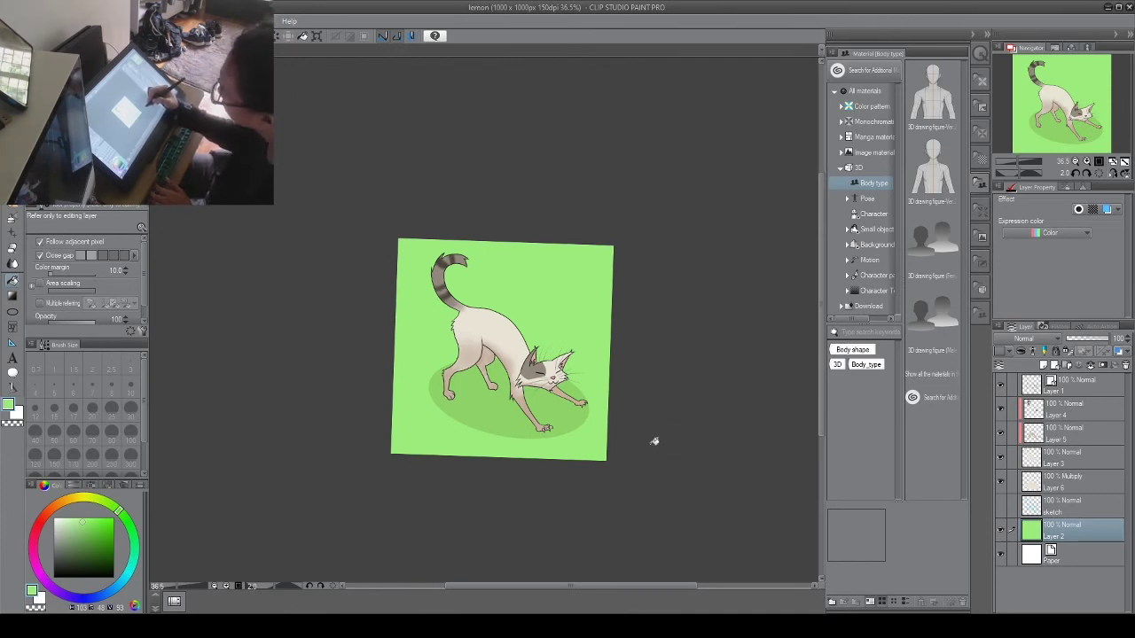
{"action": "left_click", "coordinate": [1064, 410]}
{"action": "left_click", "coordinate": [1051, 366]}
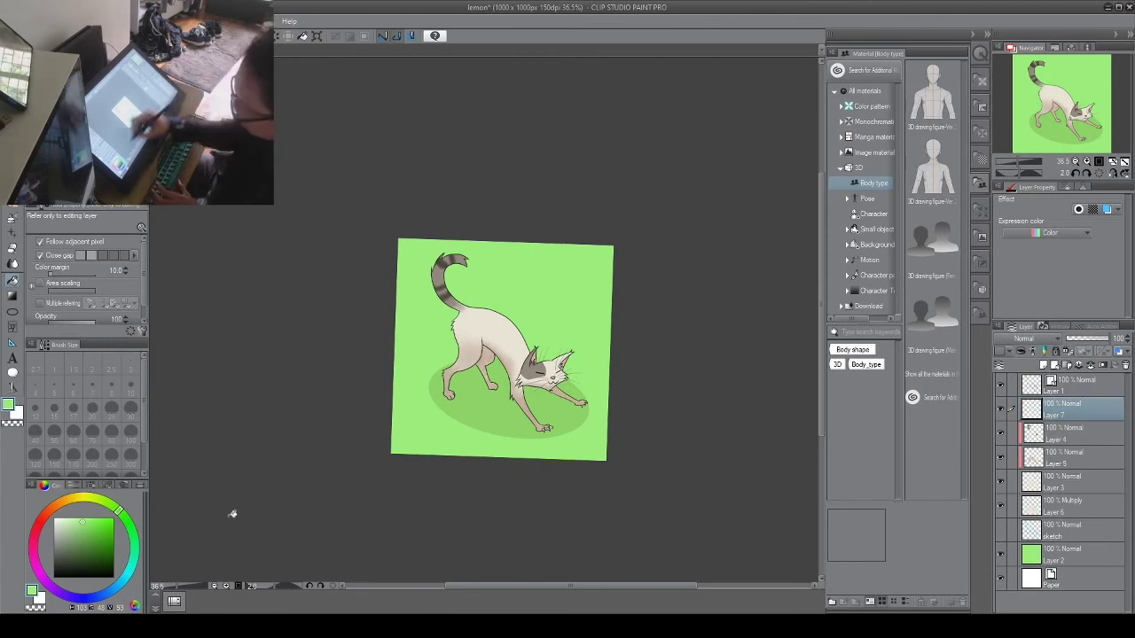
{"action": "left_click", "coordinate": [54, 577]}
{"action": "left_click", "coordinate": [12, 172]}
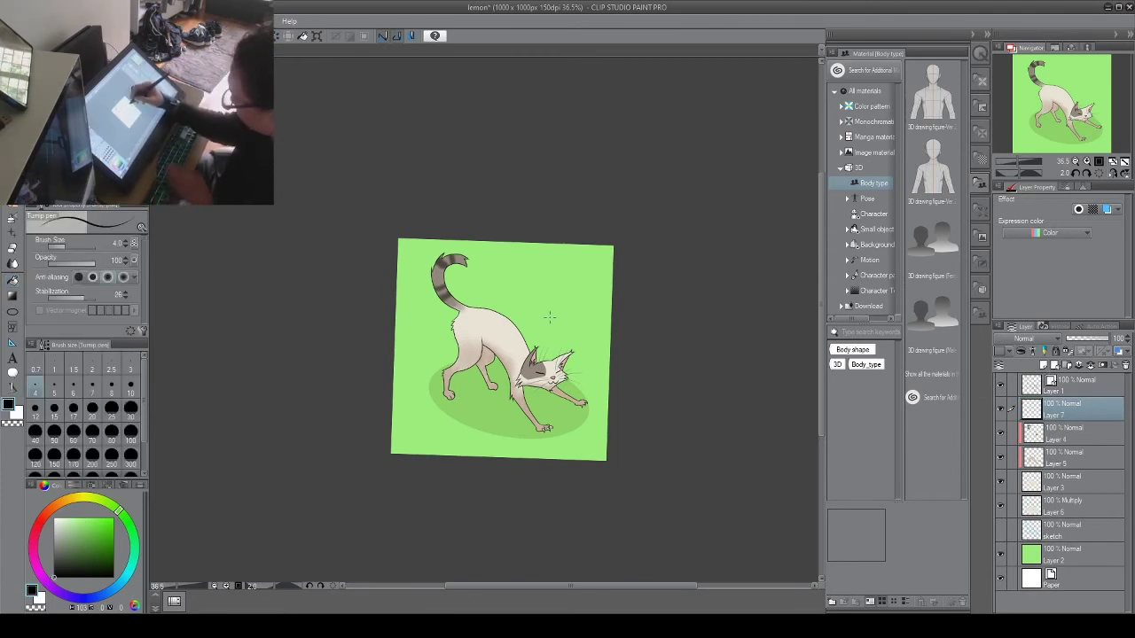
{"action": "left_click_drag", "start_coordinate": [537, 310], "coordinate": [612, 303]}
{"action": "left_click_drag", "start_coordinate": [726, 225], "coordinate": [567, 115]}
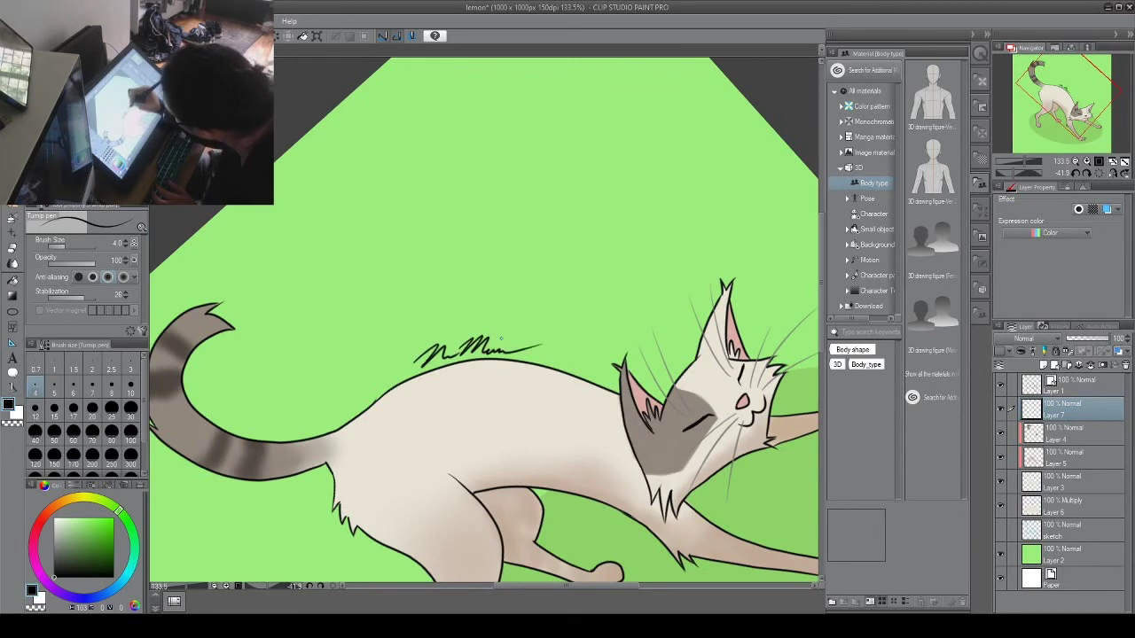
{"action": "left_click_drag", "start_coordinate": [685, 256], "coordinate": [590, 258]}
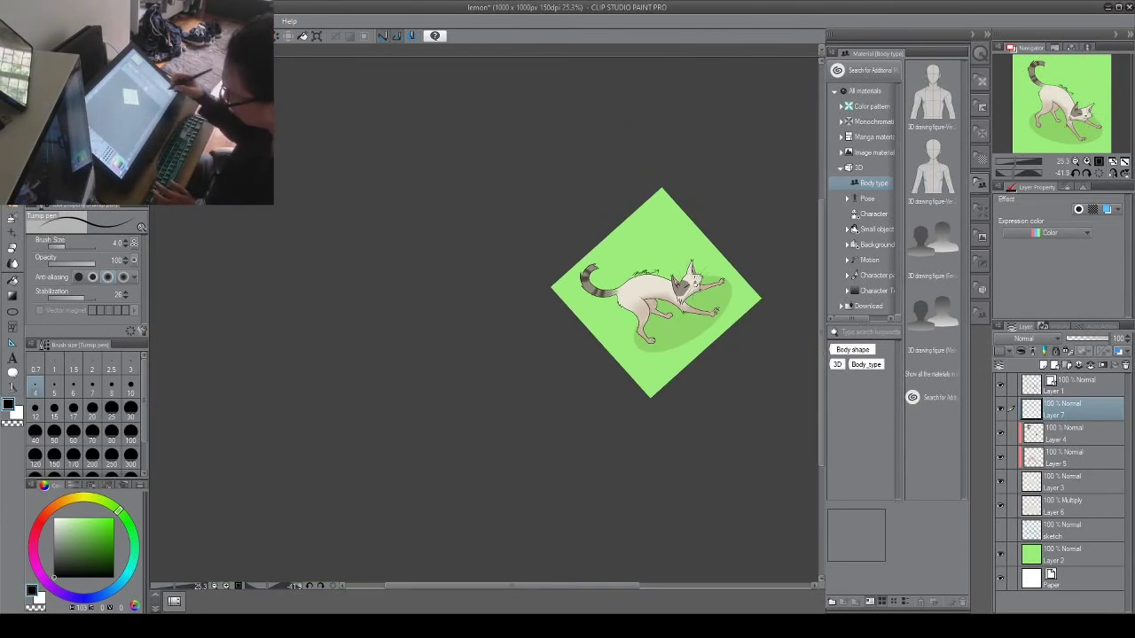
Step: Save the drawing and rotate the canvas view back upright to show the whole picture
{"action": "key", "text": "ctrl+s"}
{"action": "left_click_drag", "start_coordinate": [697, 142], "coordinate": [733, 326]}
{"action": "left_click_drag", "start_coordinate": [672, 401], "coordinate": [540, 313]}
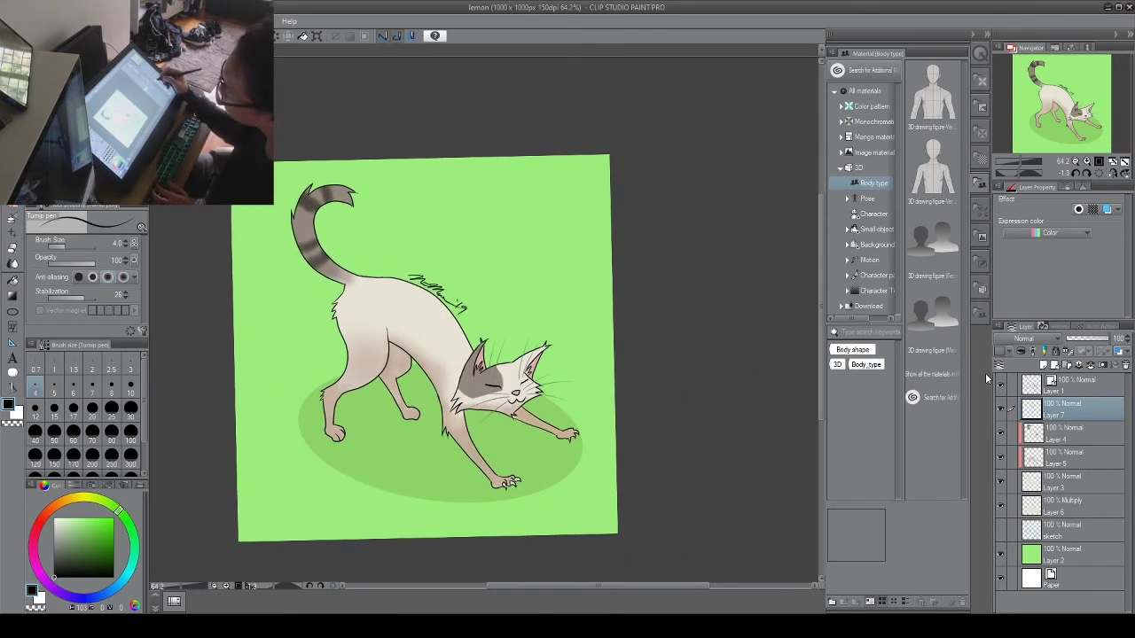
{"action": "left_click_drag", "start_coordinate": [660, 203], "coordinate": [657, 139]}
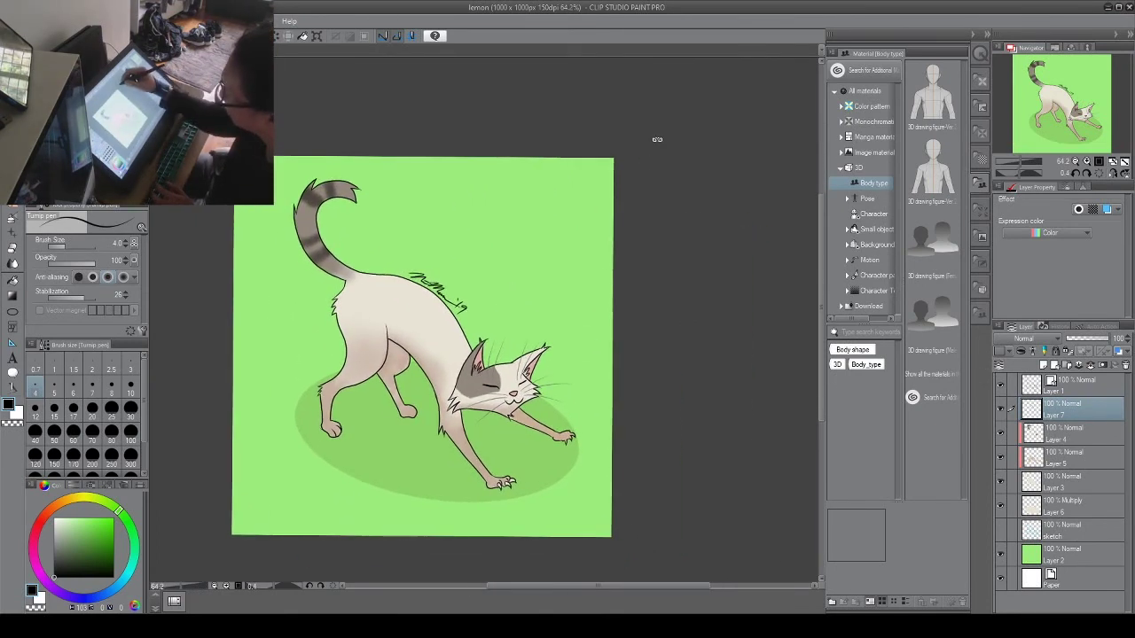